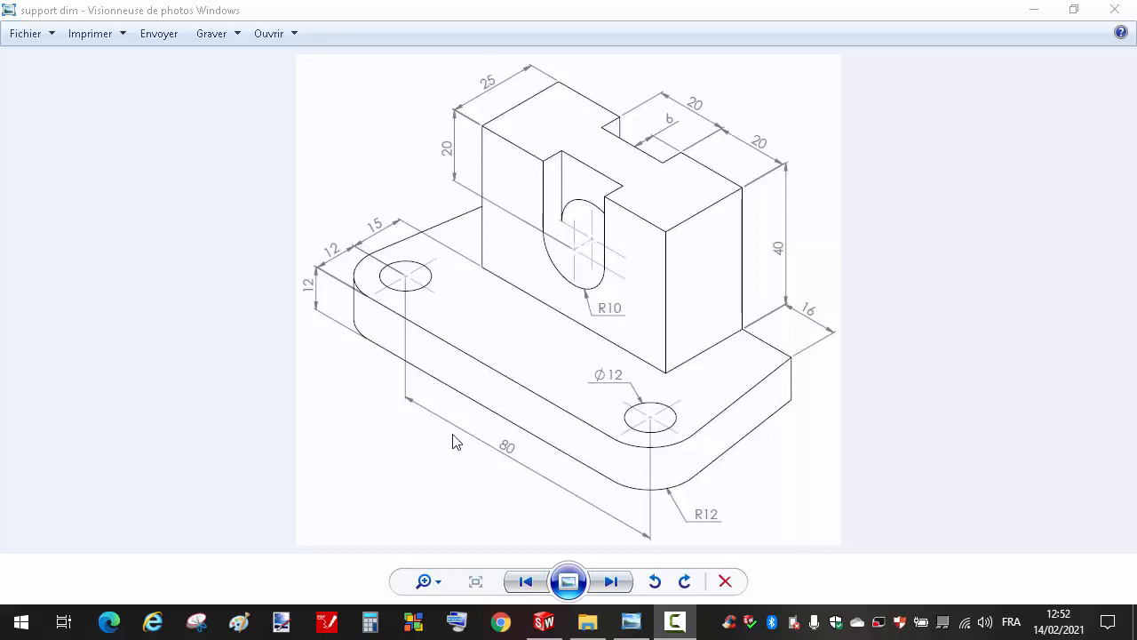
Switch to SolidWorks and, in a new sketch on Plan de dessus, draw a horizontal line about 100 mm long across the origin.
left_click(543, 621)
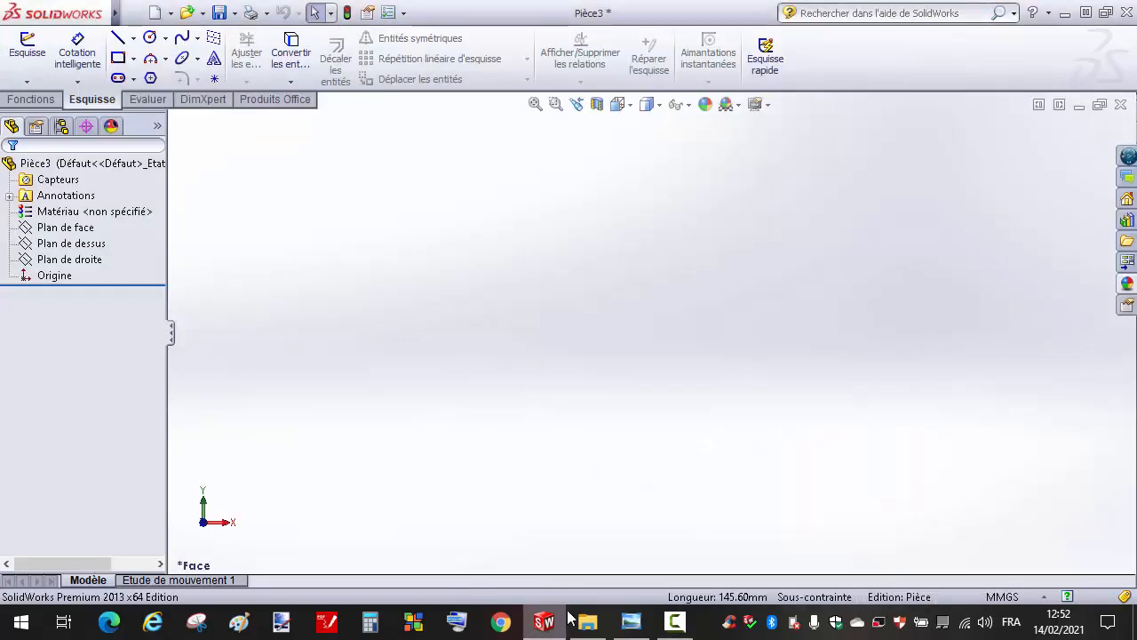
left_click(90, 251)
left_click(98, 222)
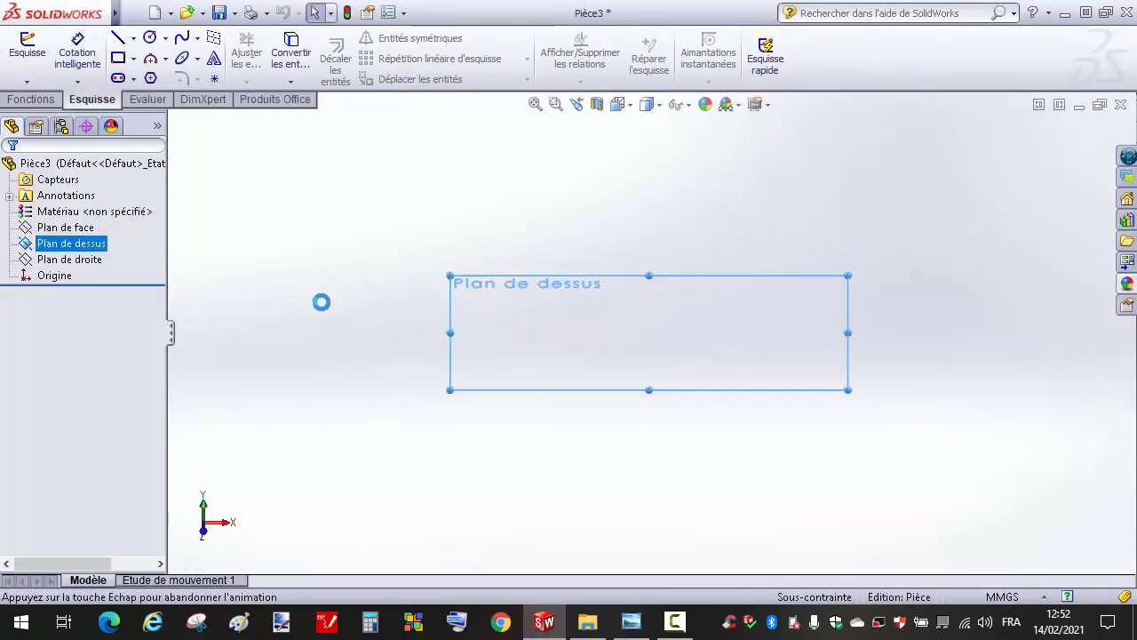
left_click(118, 38)
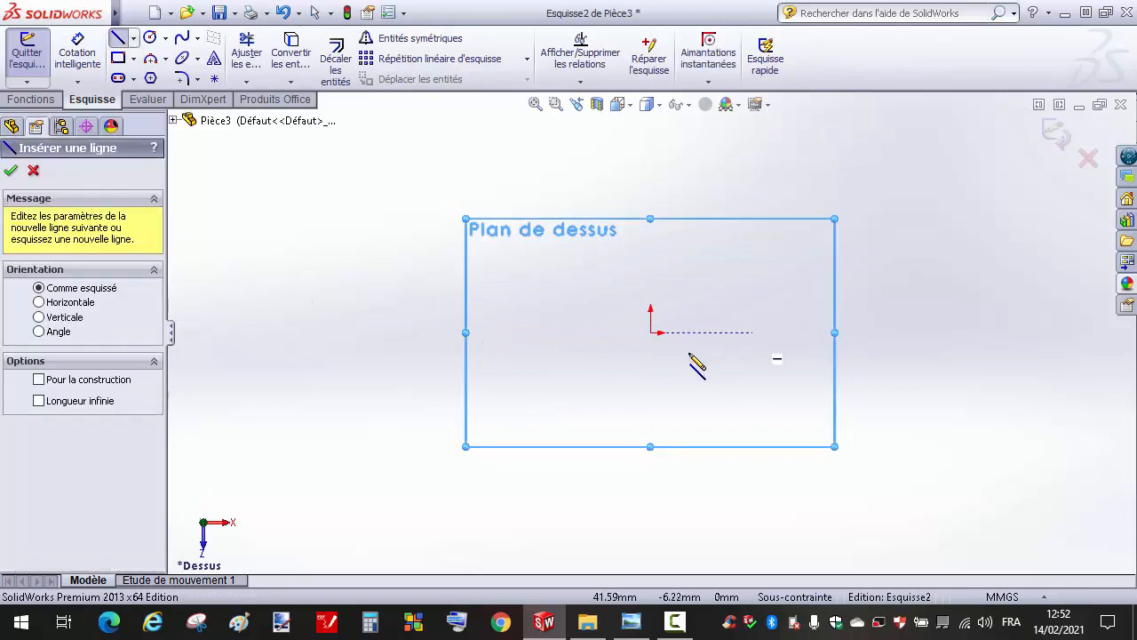
left_click(560, 332)
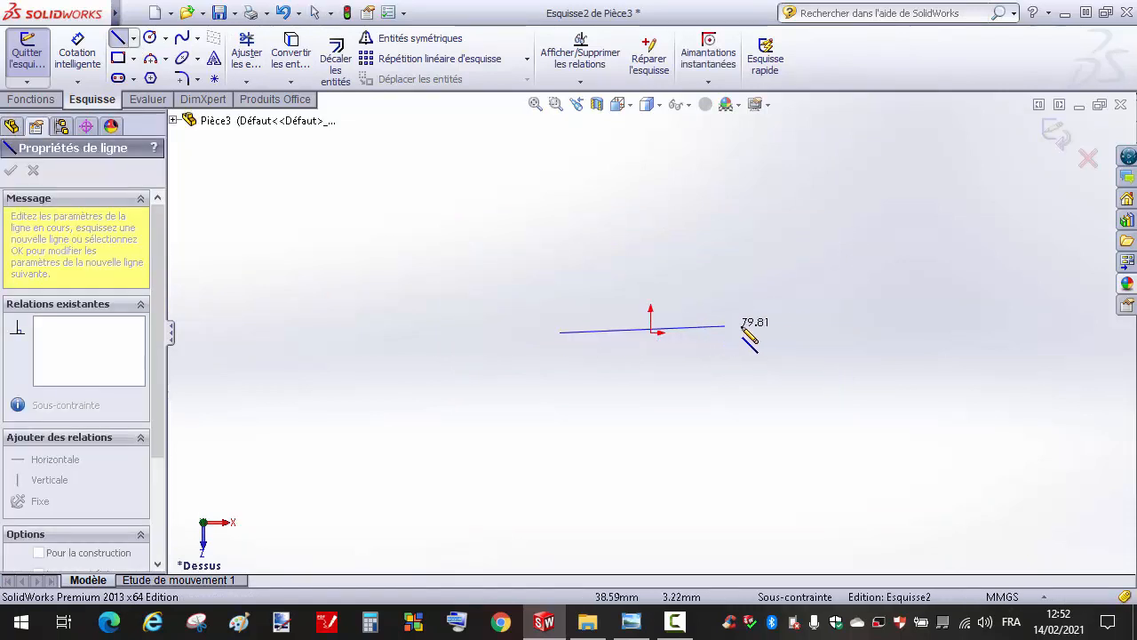
left_click(767, 332)
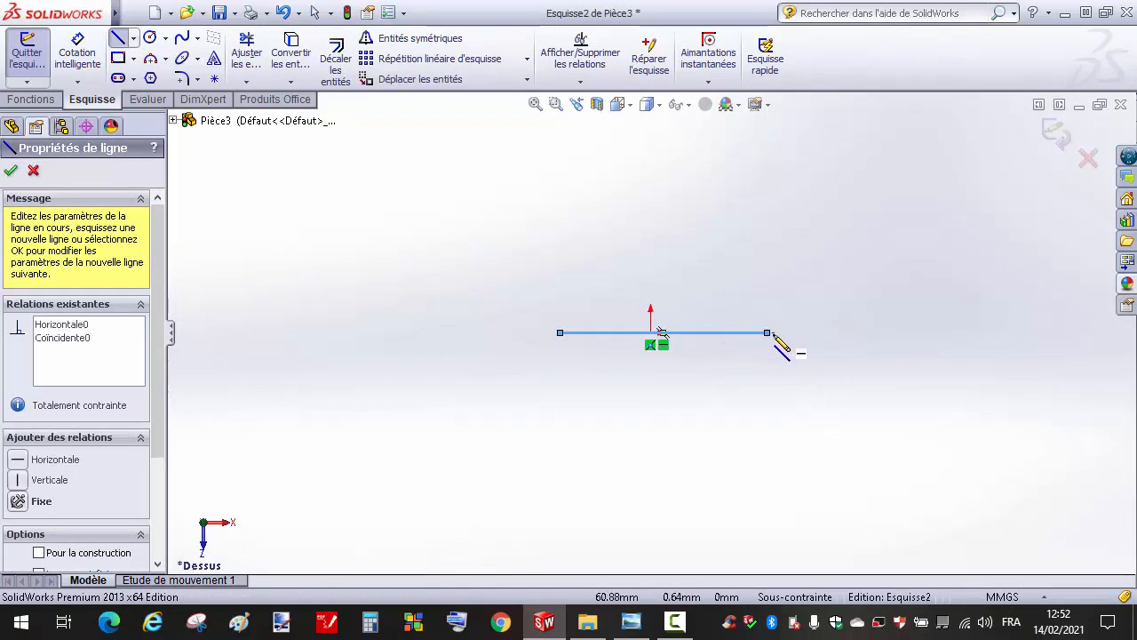
Close the base outline below the line with two slanted sides, a horizontal bottom line about 128 mm long and tangent arcs at both lower corners.
left_click(767, 332)
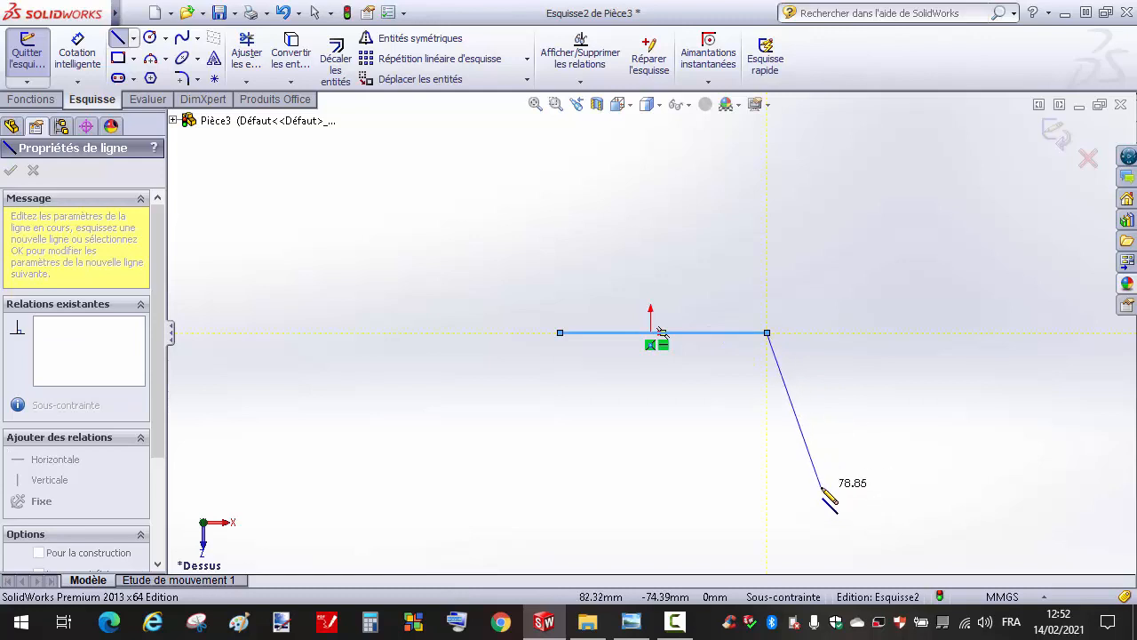
left_click(819, 487)
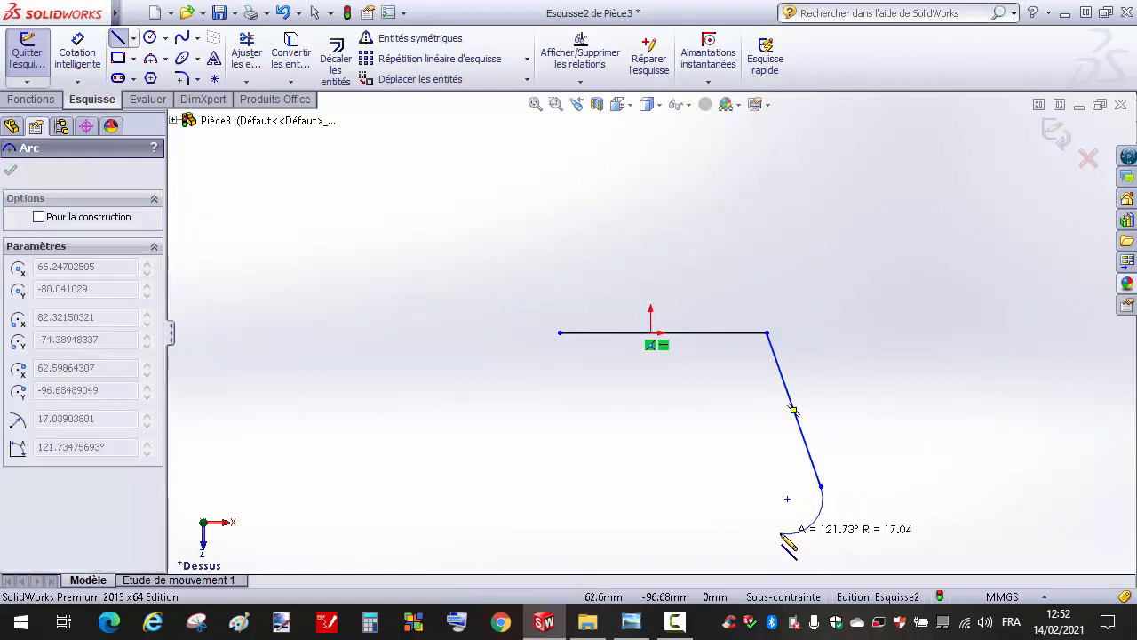
left_click(778, 535)
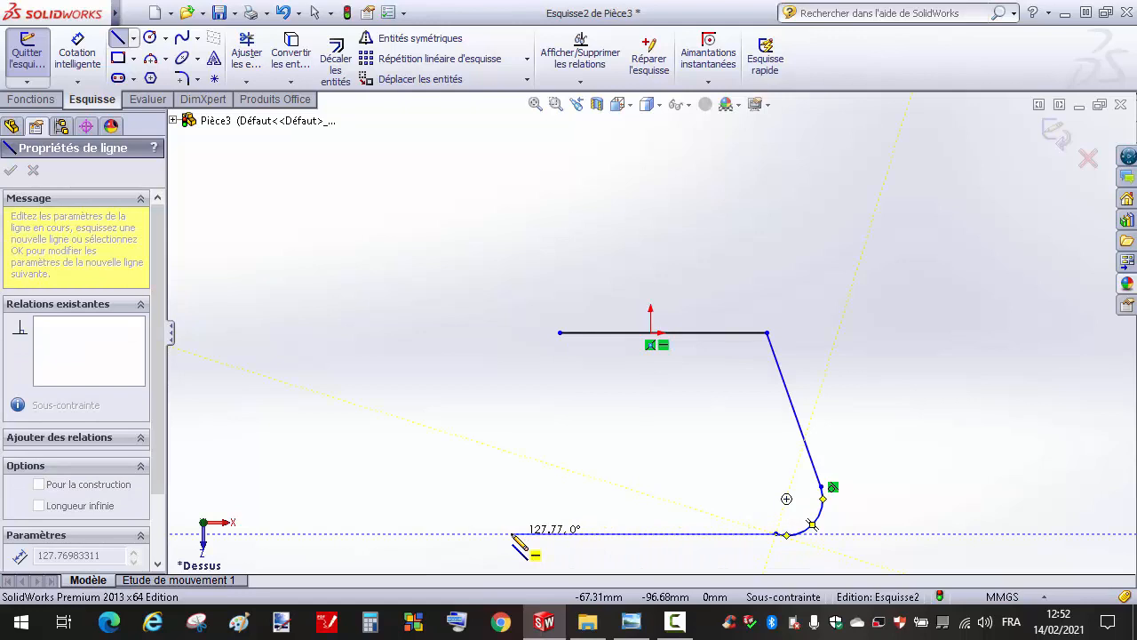
left_click(512, 534)
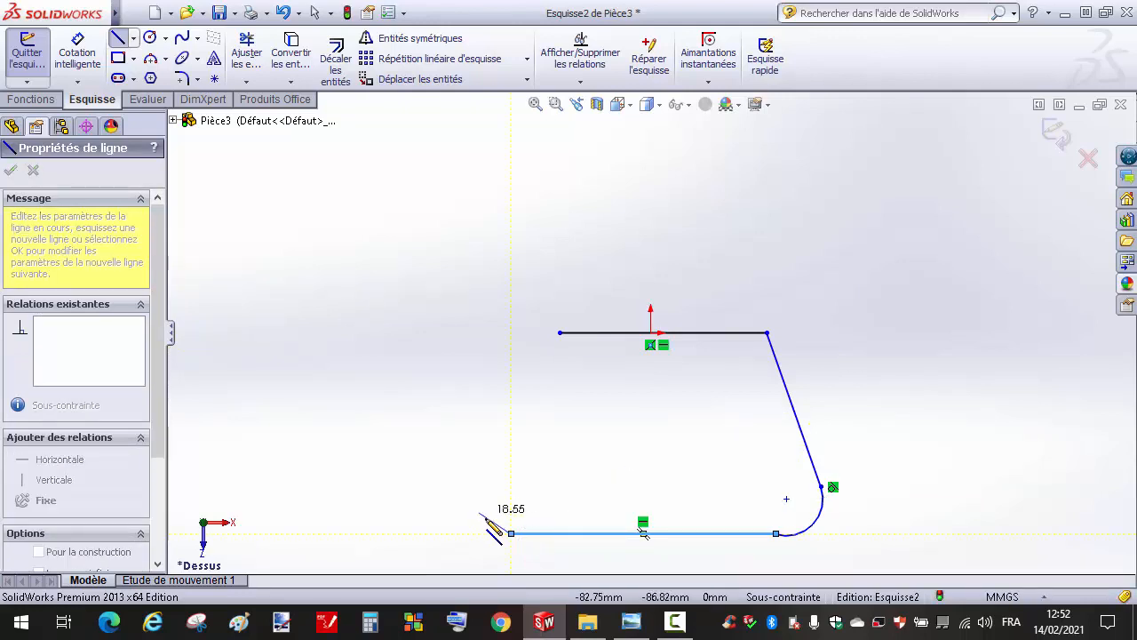
left_click(489, 474)
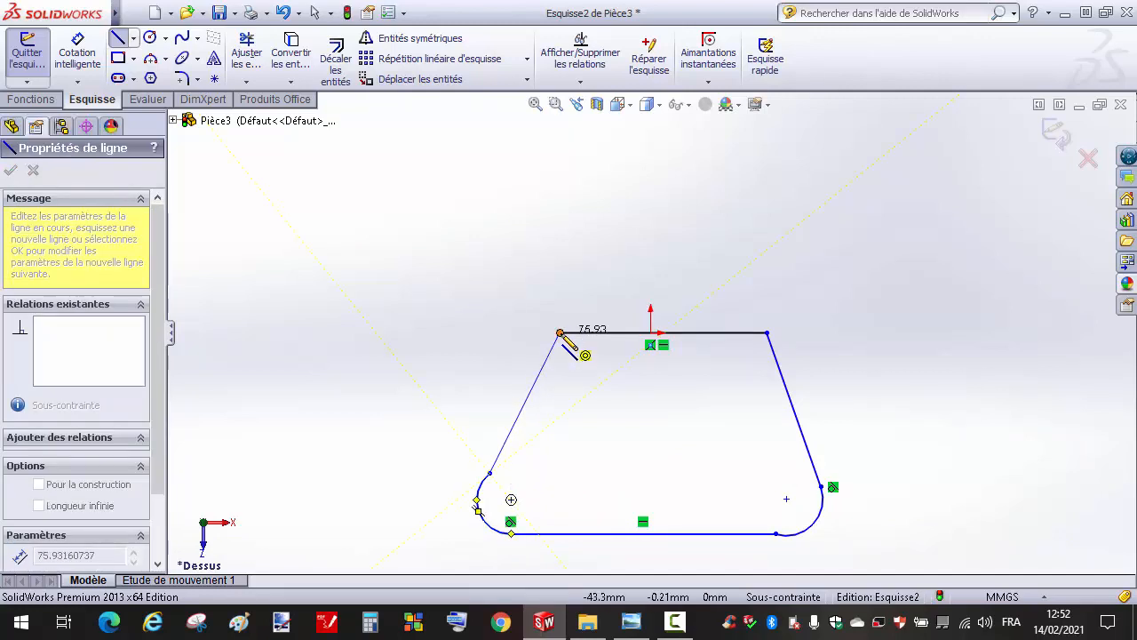
left_click(559, 334)
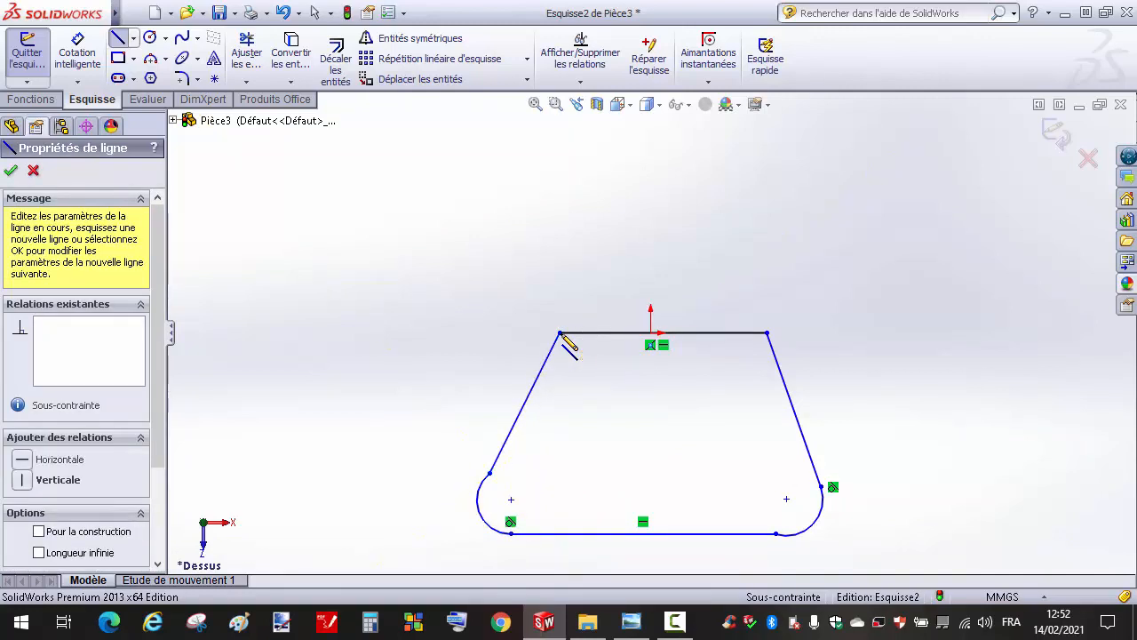
key("Escape")
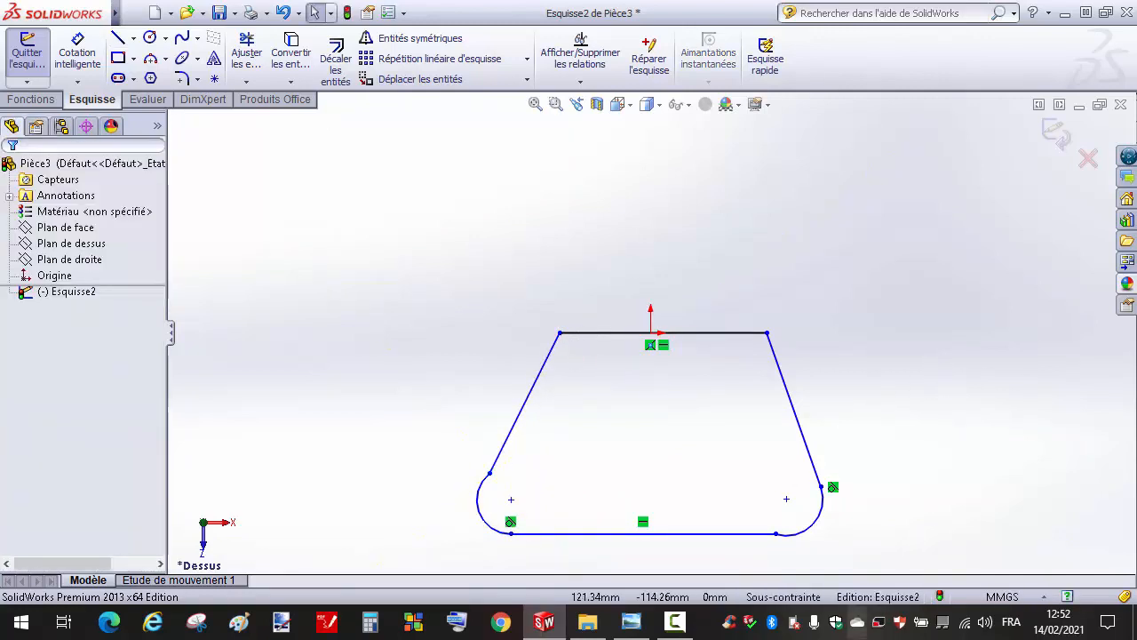
Make the lower-left corner arc tangent to the left slanted line.
left_click(486, 494)
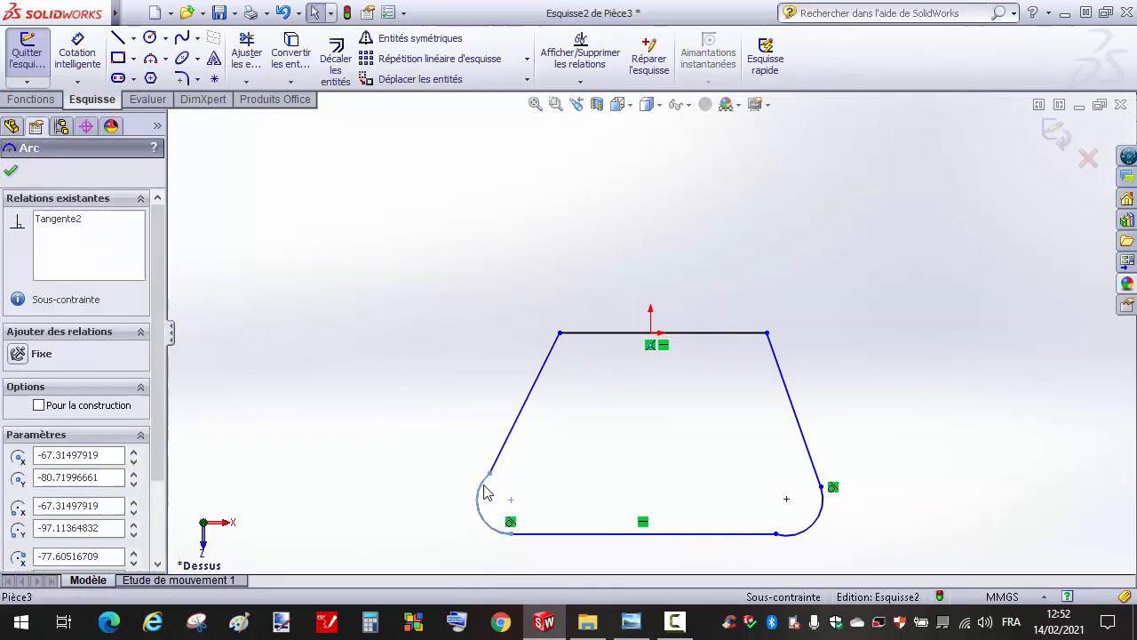
left_click(498, 467, "ctrl")
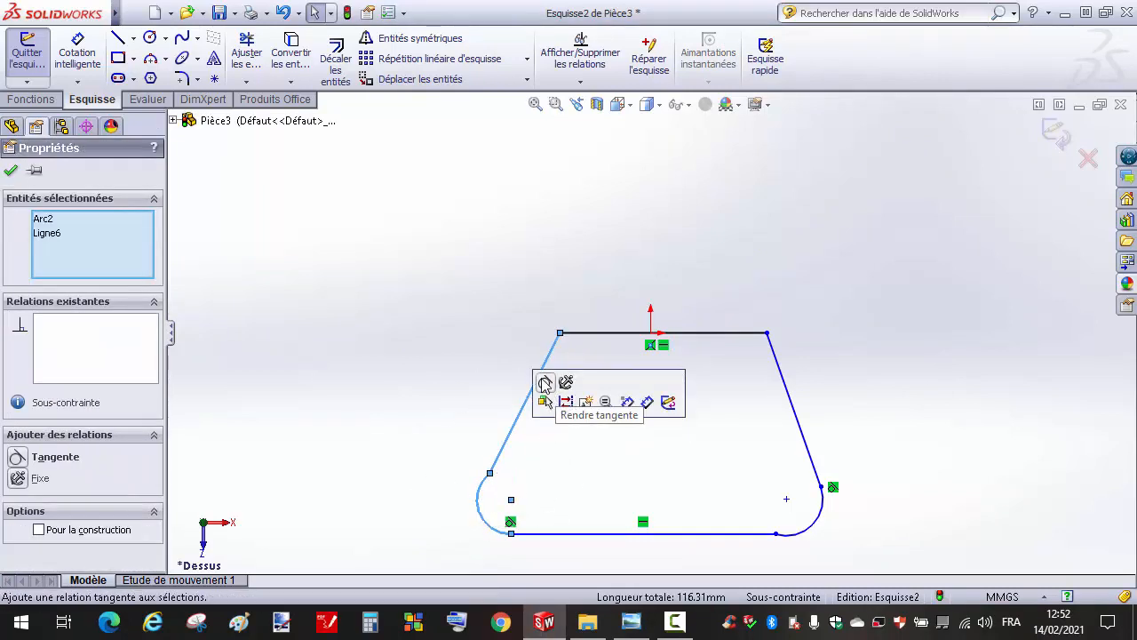
left_click(545, 382)
left_click(895, 381)
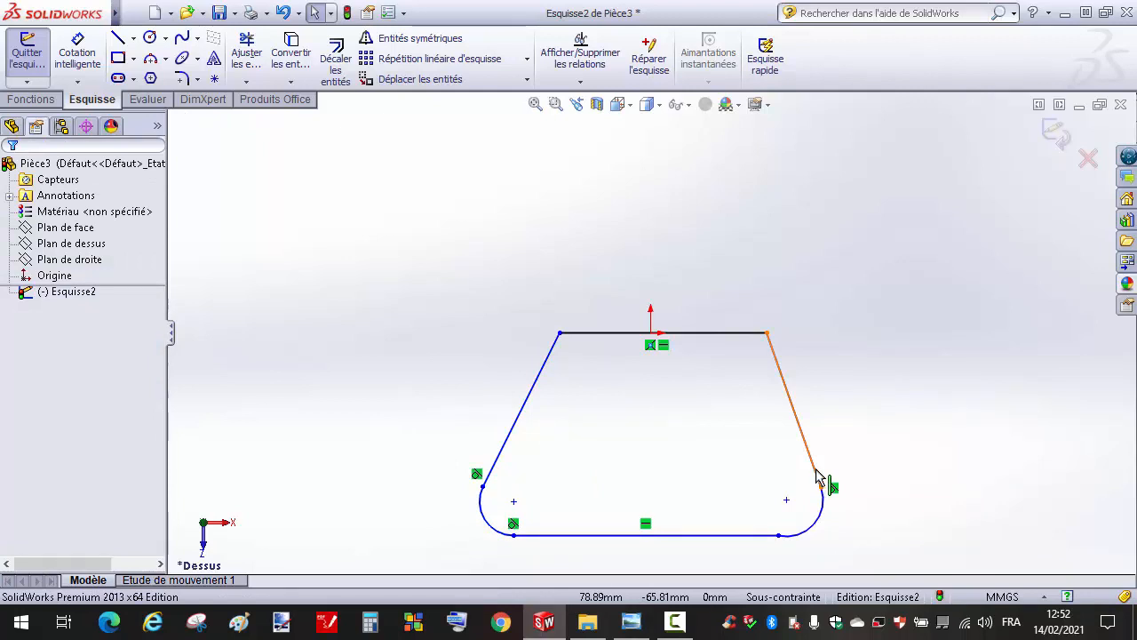
Check the lower-right arc's tangency with the right slanted line and make the arc tangent to the bottom line.
left_click(818, 477)
left_click(819, 522, "ctrl")
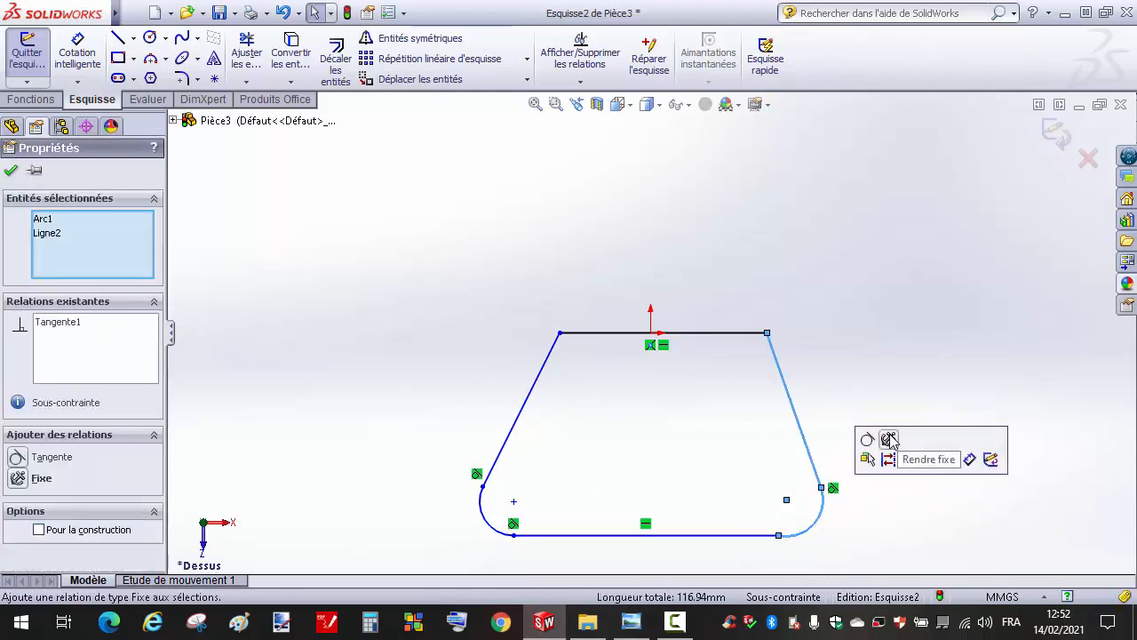
left_click(870, 380)
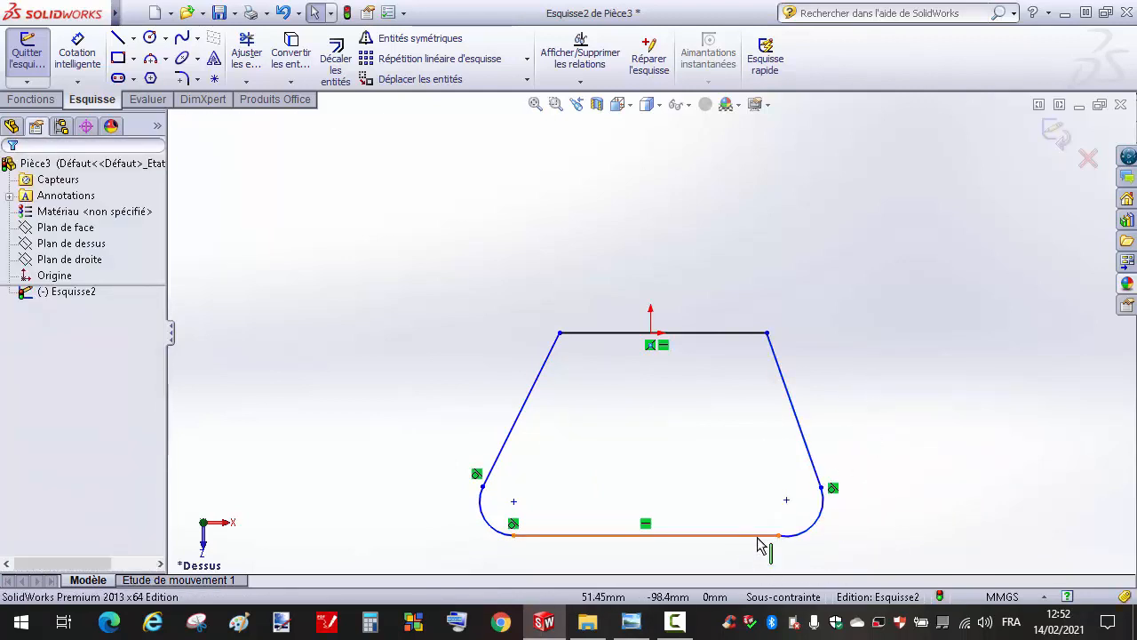
left_click(759, 536)
left_click(809, 530, "ctrl")
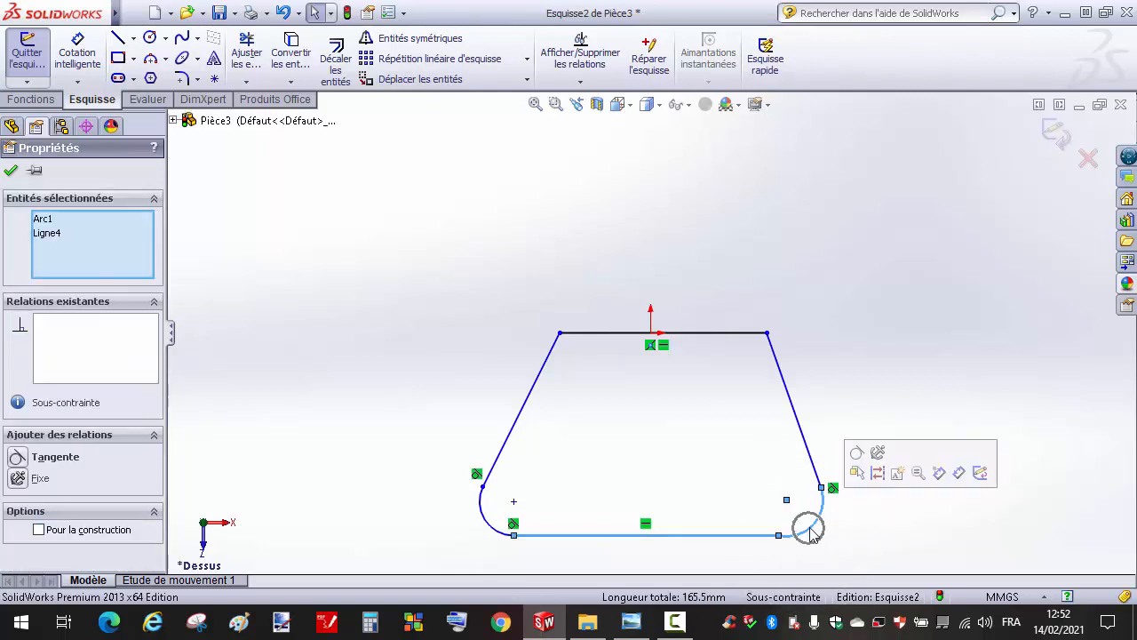
left_click(855, 455)
left_click(576, 573)
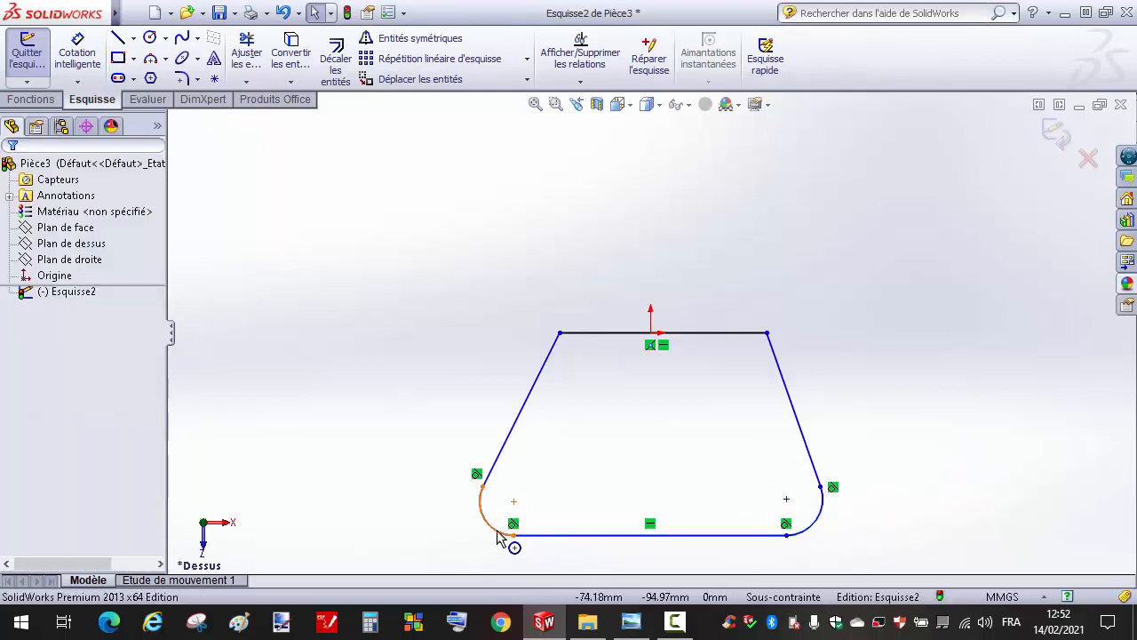
Check the relation between the lower-left corner arc and the bottom line.
left_click(507, 533)
left_click(533, 536)
left_click(499, 530, "ctrl")
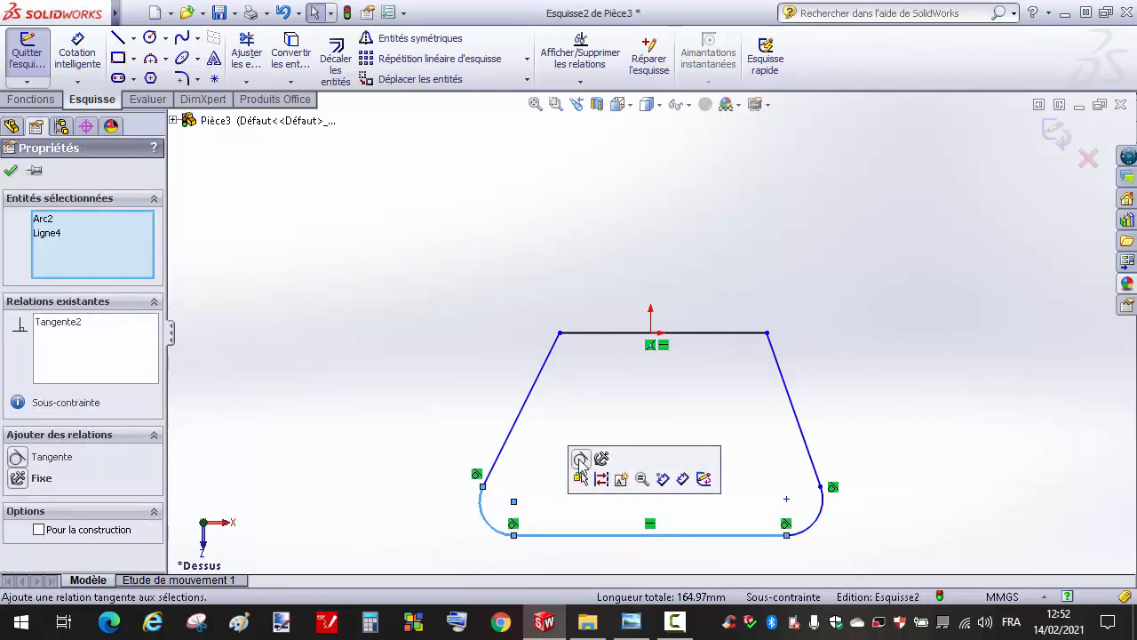
left_click(927, 366)
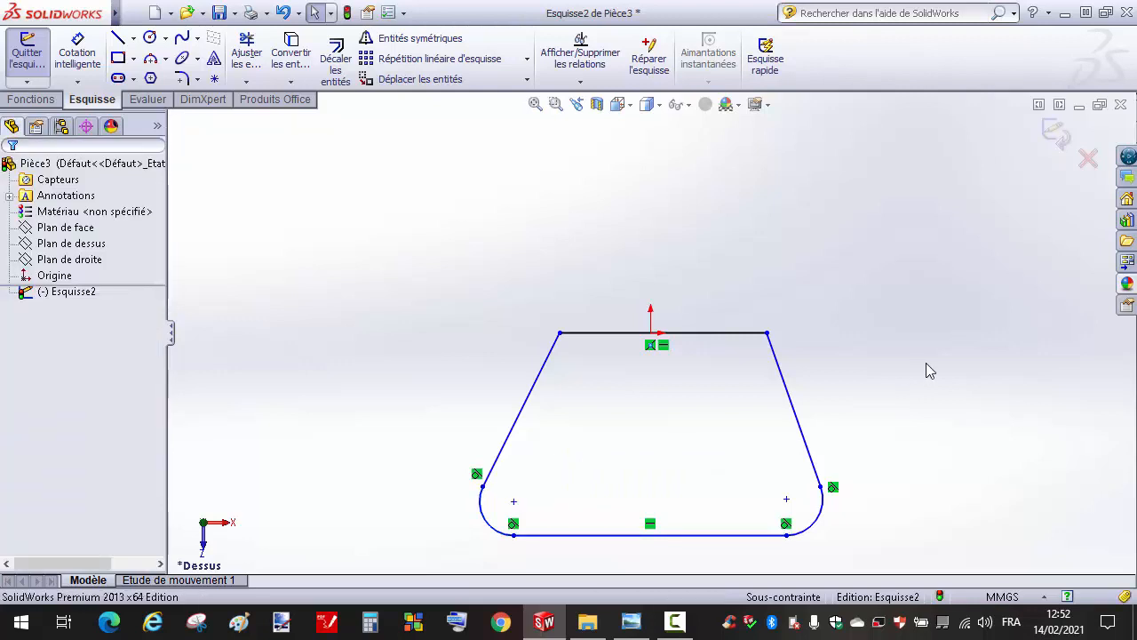
Center the top line on the origin by adding a vertical relation between its midpoint and the origin.
left_click(704, 342)
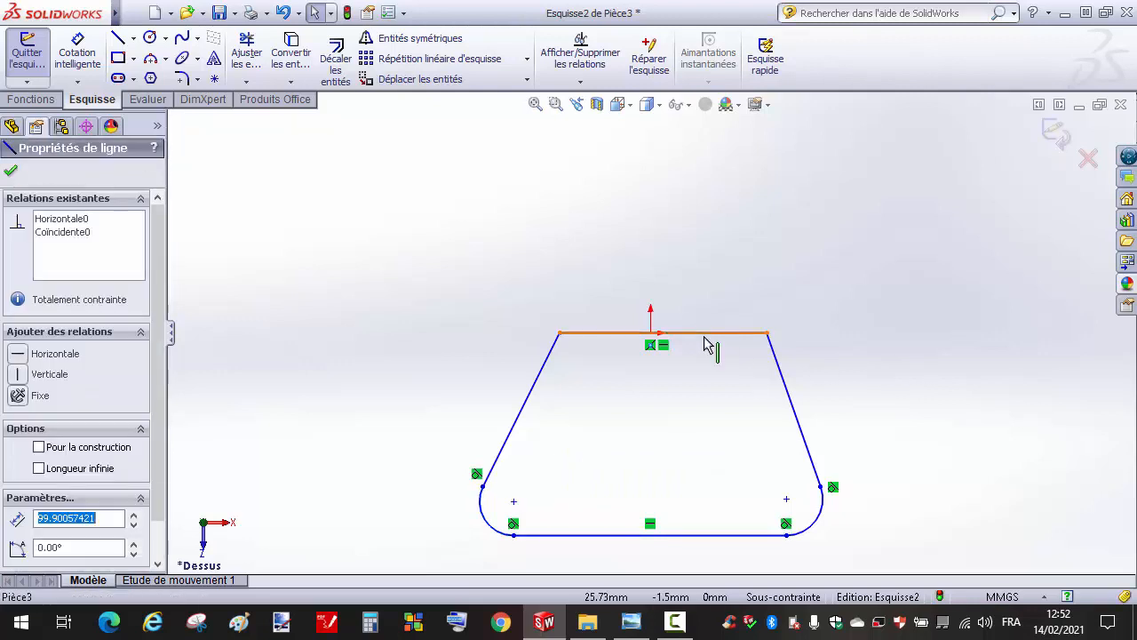
right_click(704, 342)
left_click(793, 236)
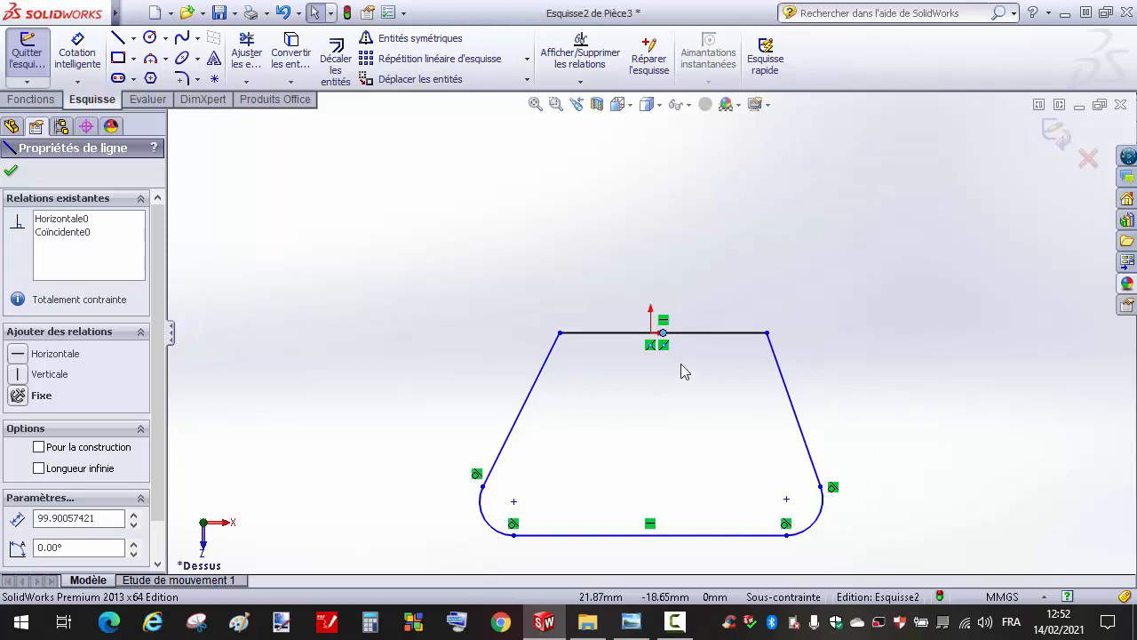
left_click(650, 333, "ctrl")
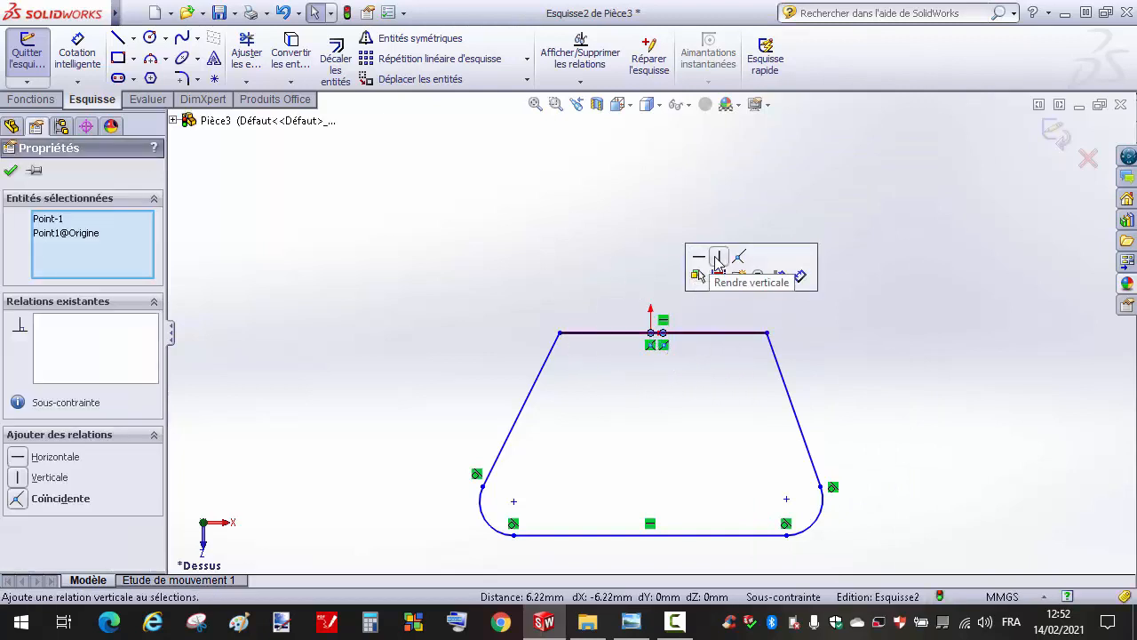
left_click(718, 263)
left_click(852, 368)
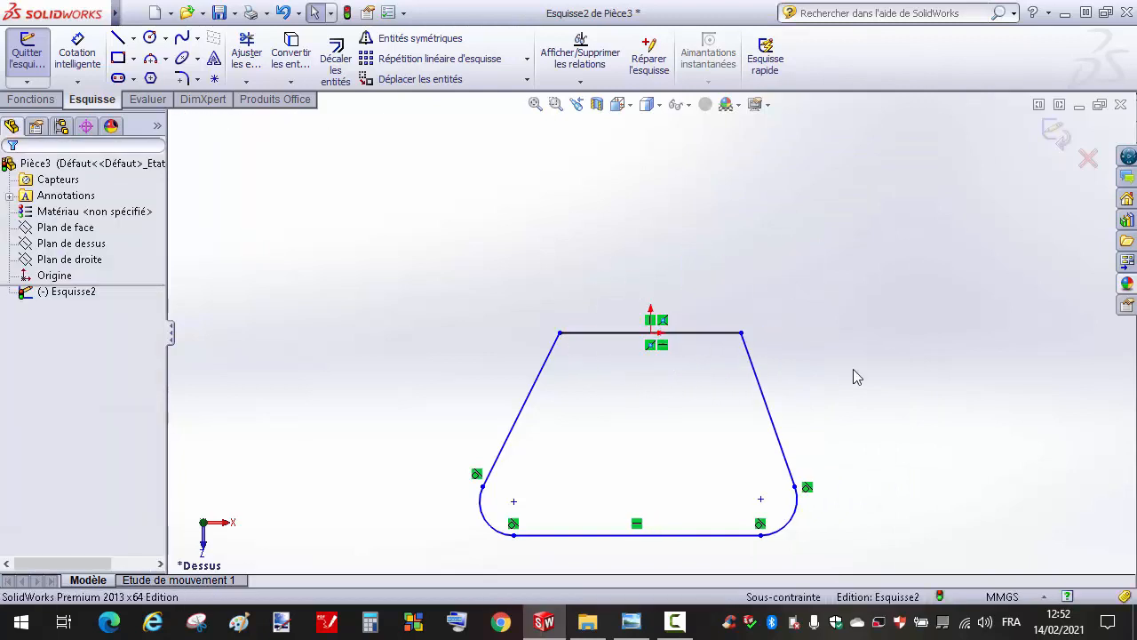
right_click(671, 537)
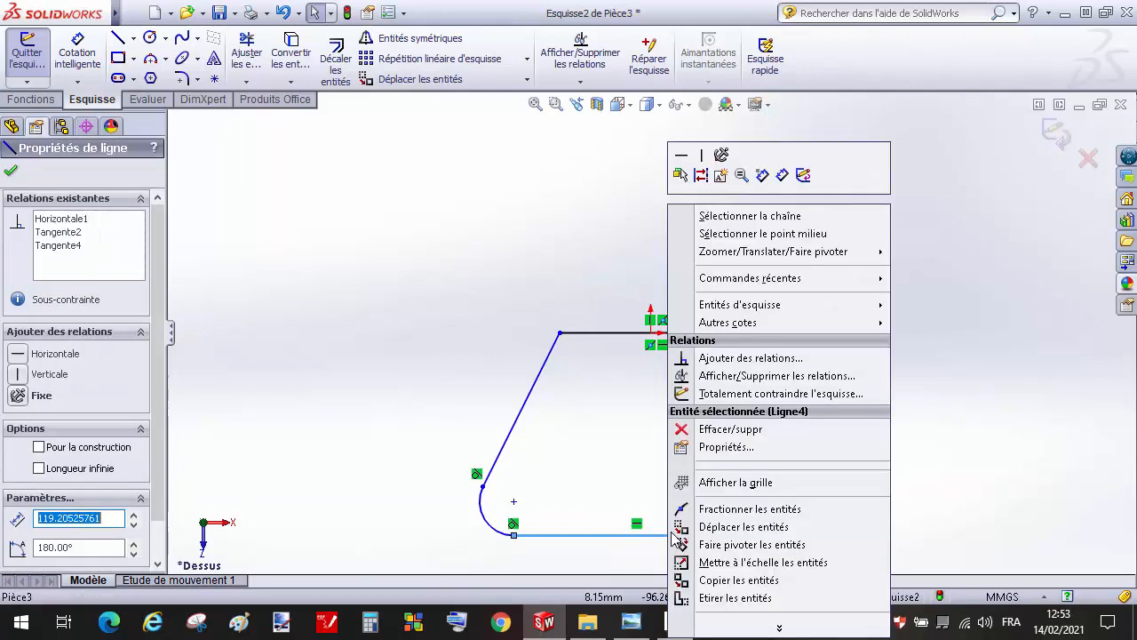
left_click(753, 233)
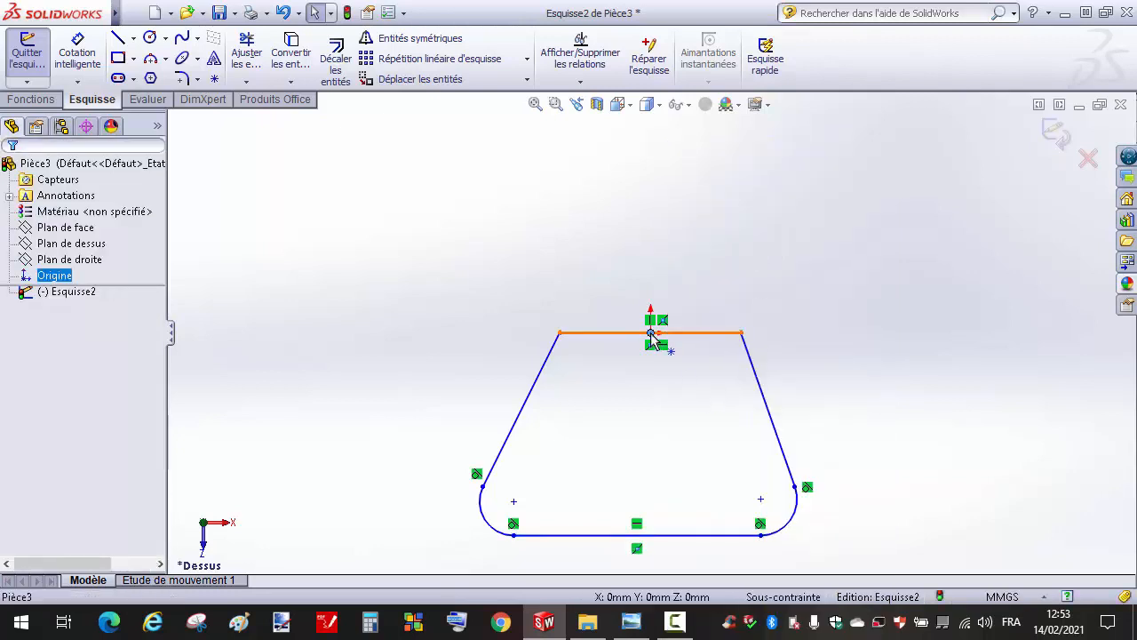
left_click(848, 408)
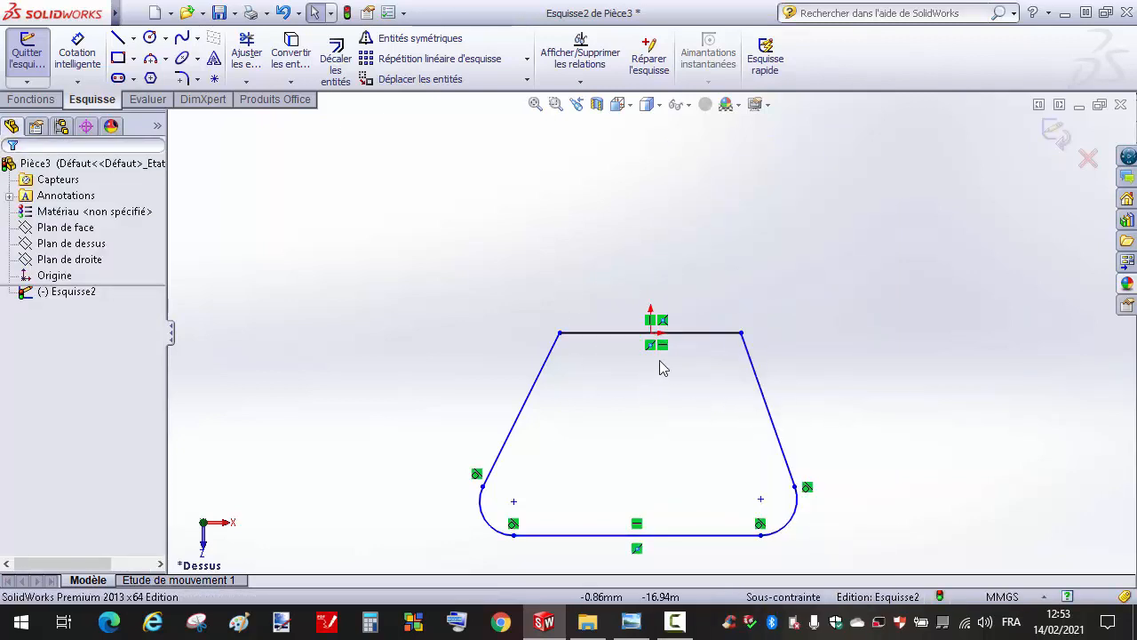
left_click(653, 335)
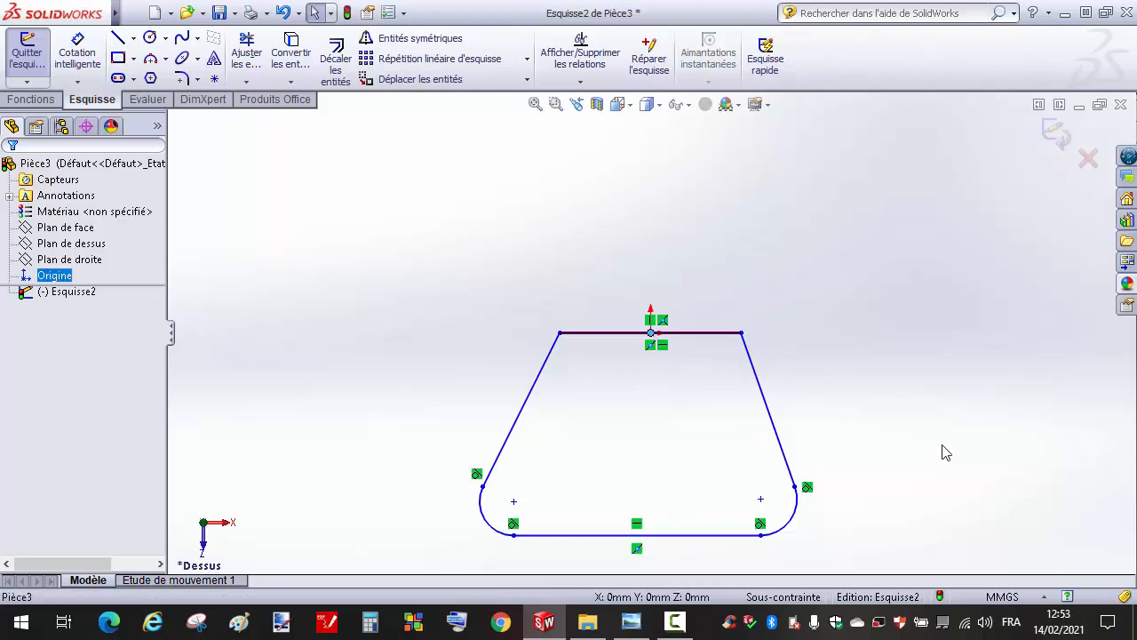
left_click(945, 452)
Center the bottom line under the origin by adding a vertical relation between its midpoint and the origin.
right_click(698, 544)
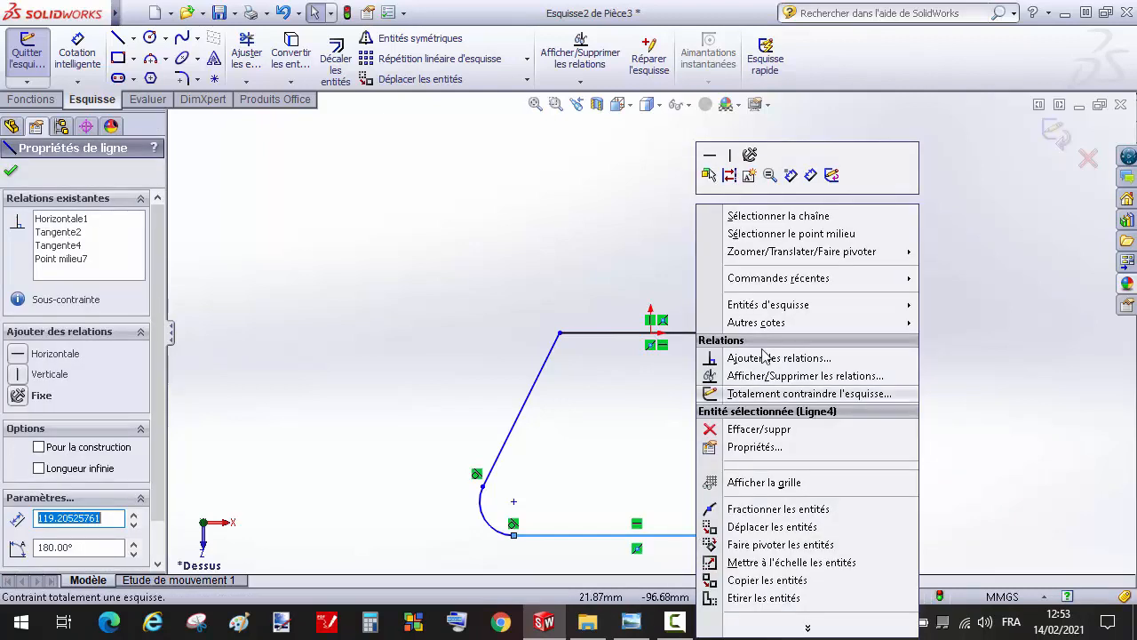
key("Escape")
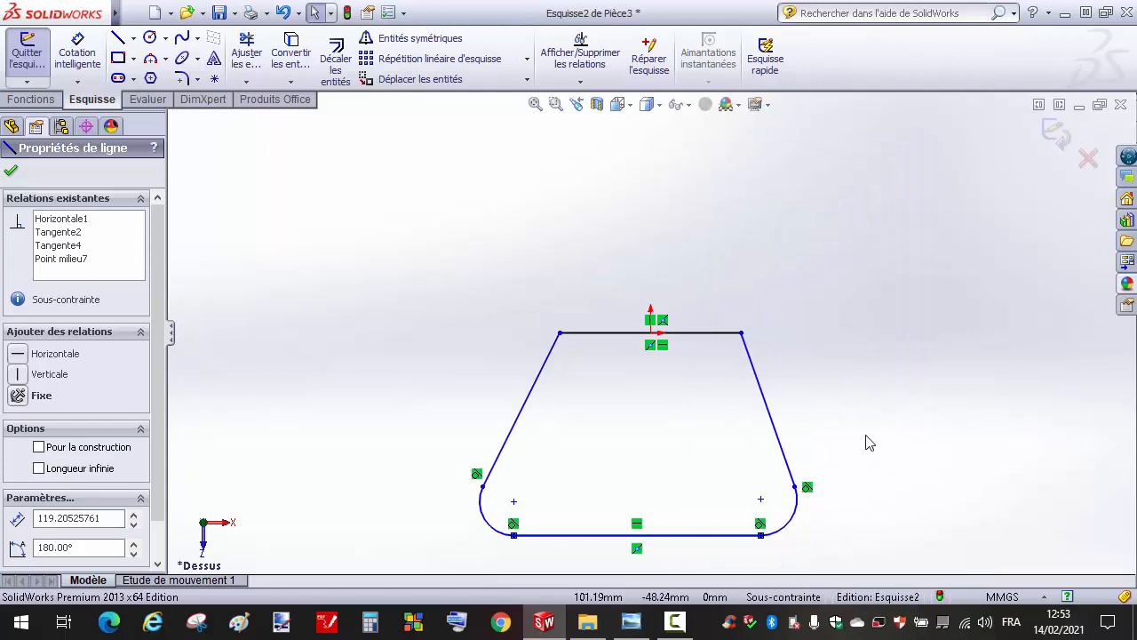
left_click(651, 334)
left_click(725, 262)
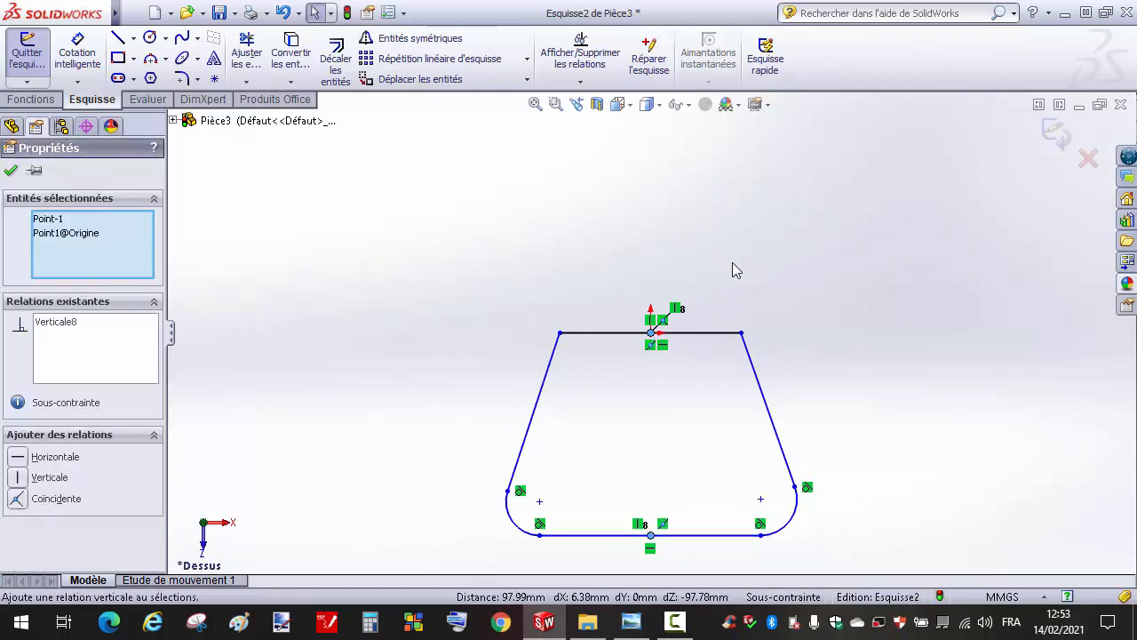
left_click(837, 336)
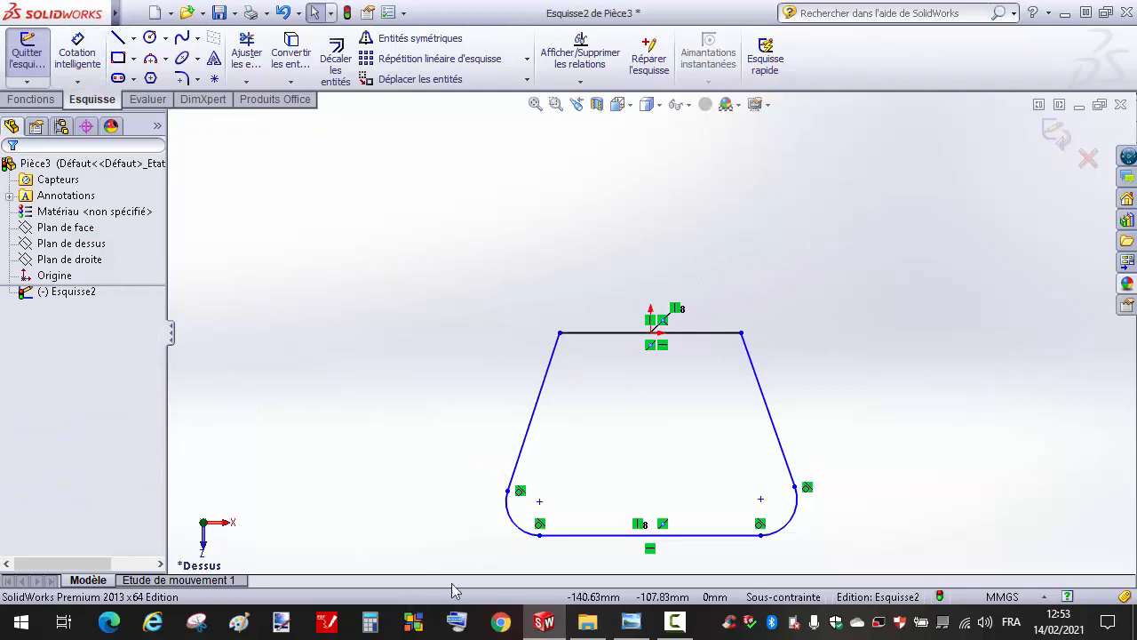
Add an equal relation between the two lower corner arcs of the plate outline.
left_click(514, 526)
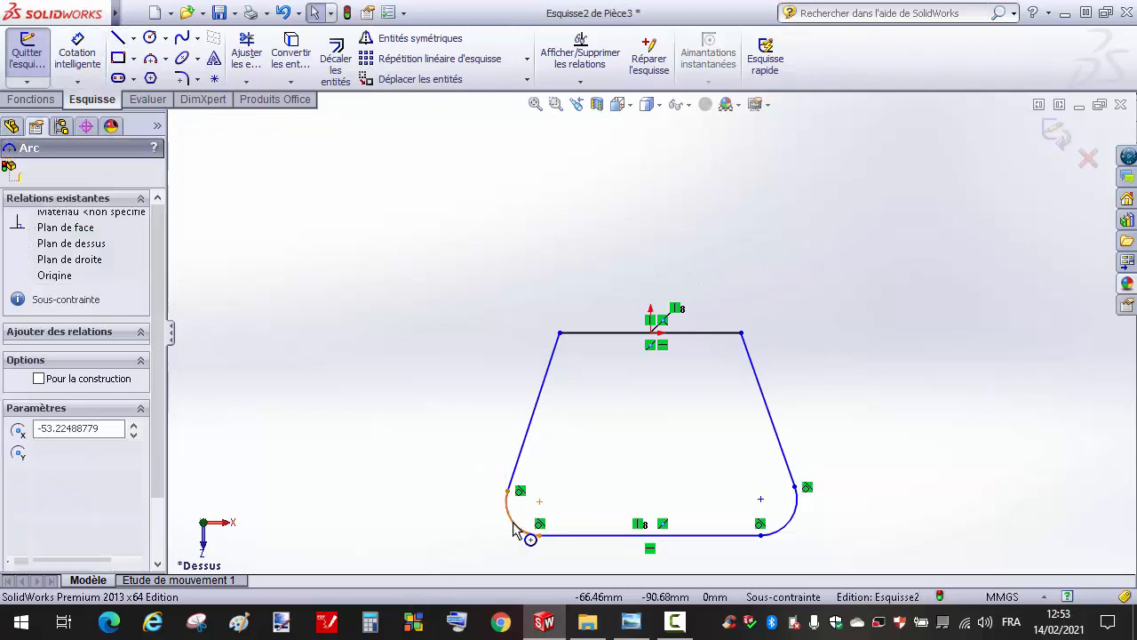
left_click(793, 528, "ctrl")
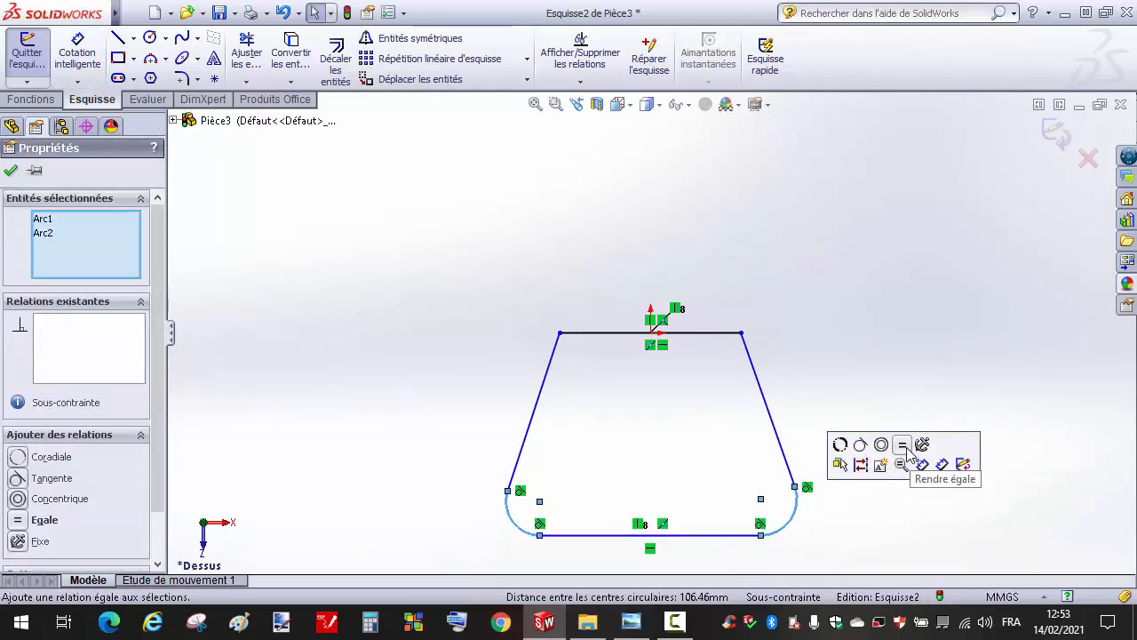
left_click(906, 451)
left_click(886, 369)
Dimension the distance between the outline's bottom and top lines as 52 mm.
left_click(77, 55)
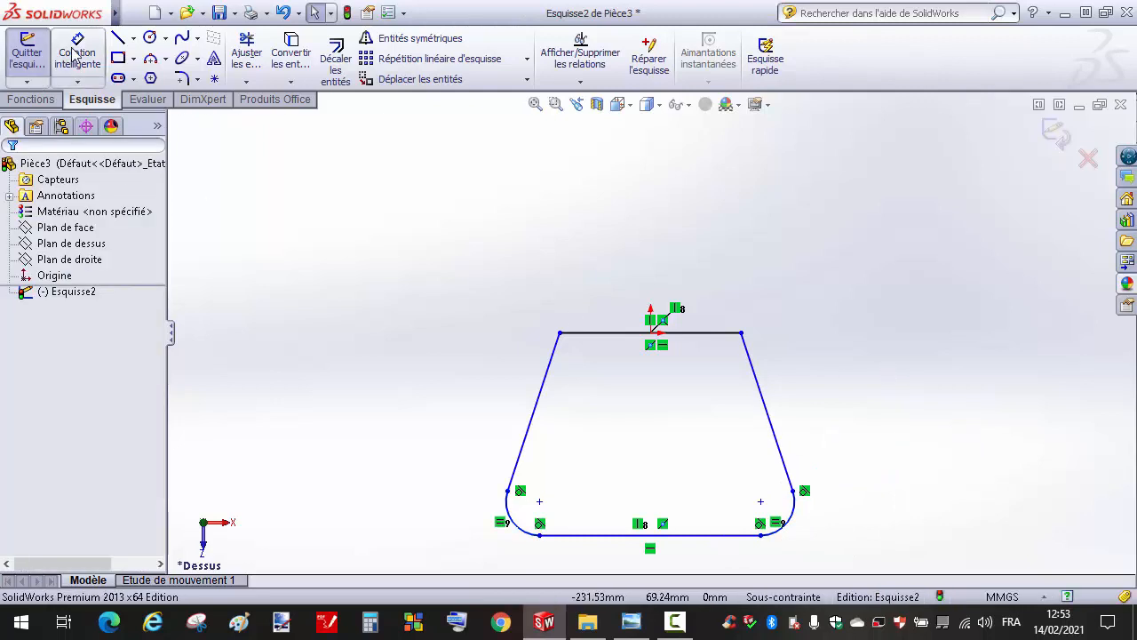
left_click(689, 536)
left_click(718, 333)
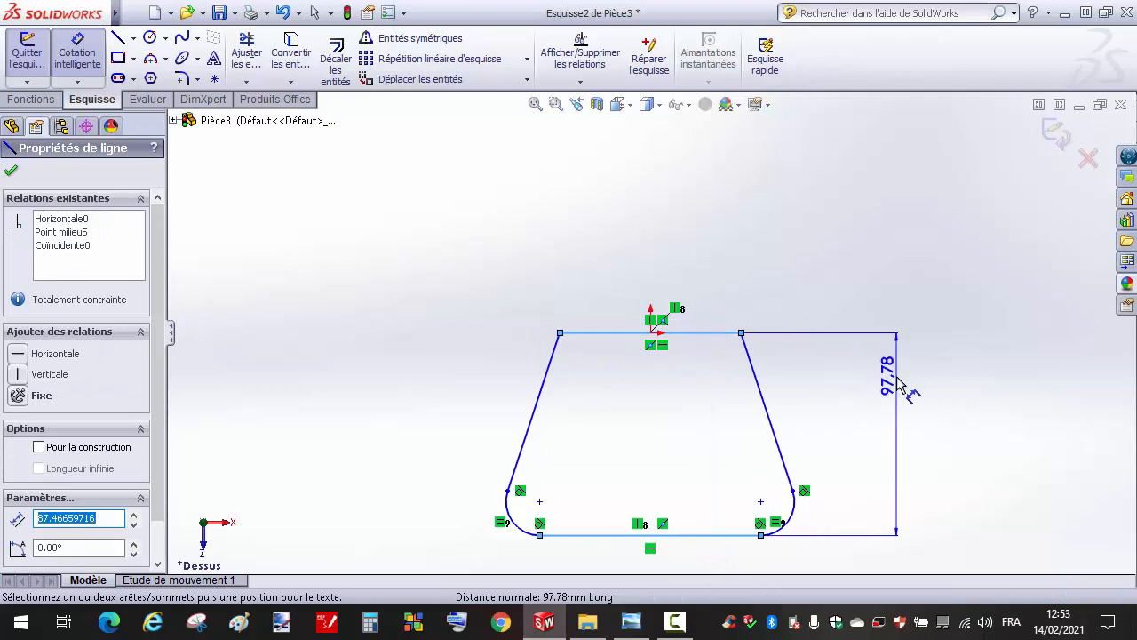
left_click(897, 381)
type("52")
key("Return")
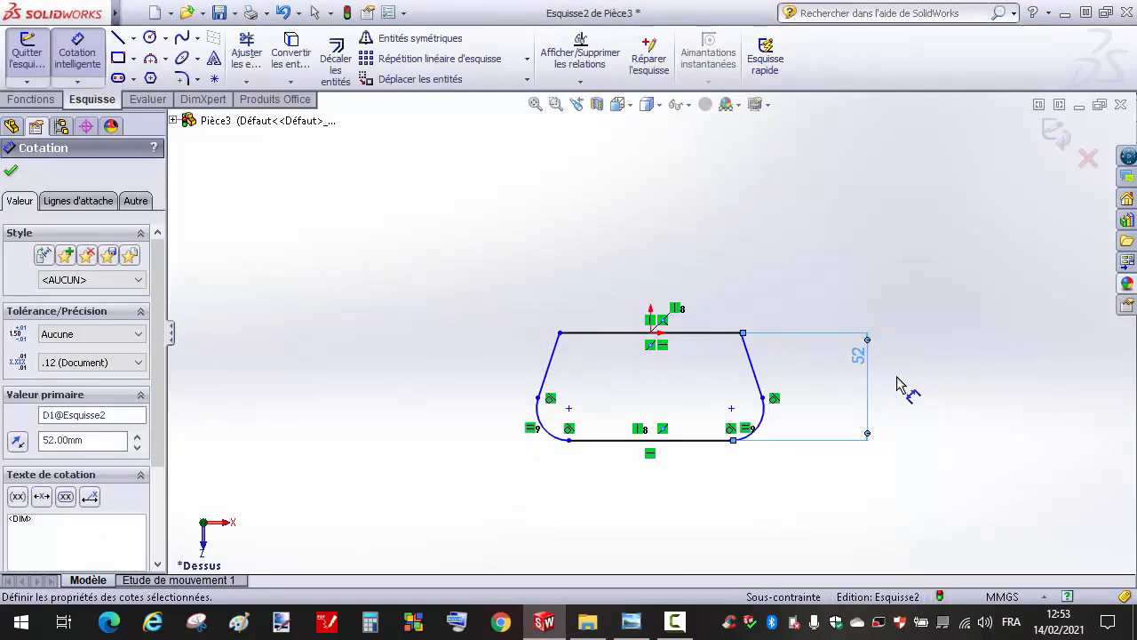
Dimension the outline's bottom line as 80 mm and its top line as 92 mm.
left_click(649, 440)
left_click(668, 517)
type("80")
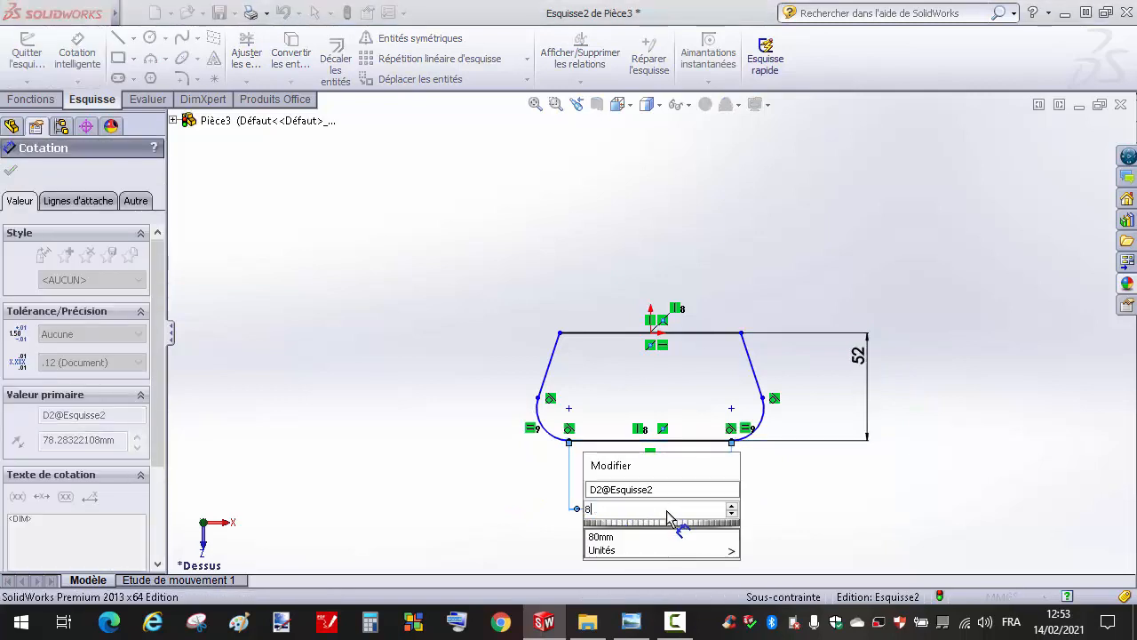
key("Return")
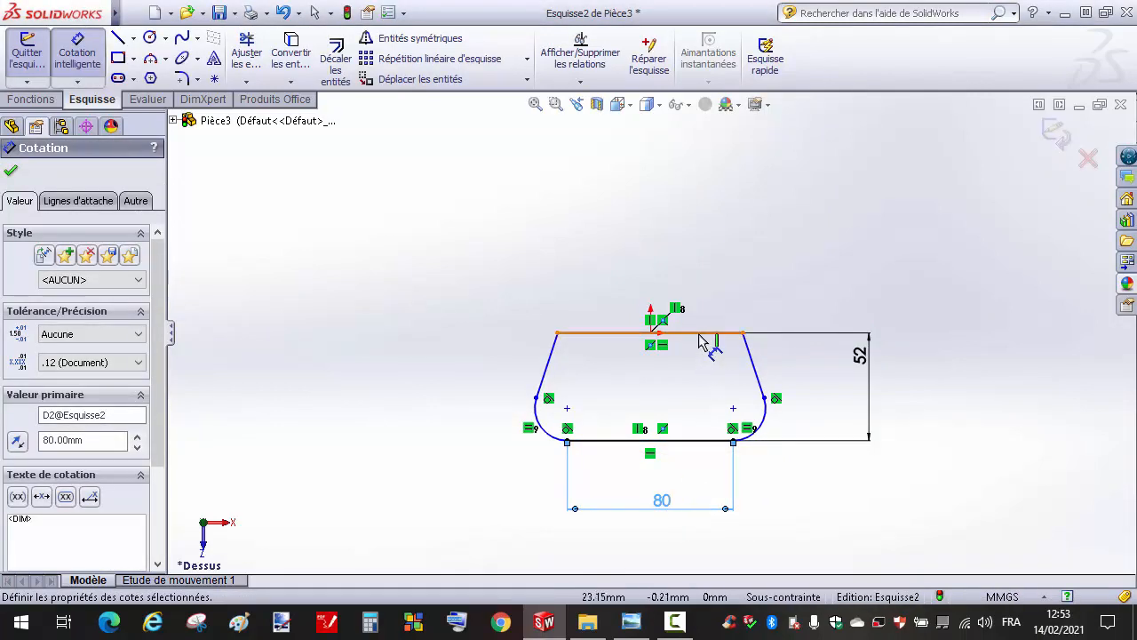
left_click(699, 335)
left_click(649, 266)
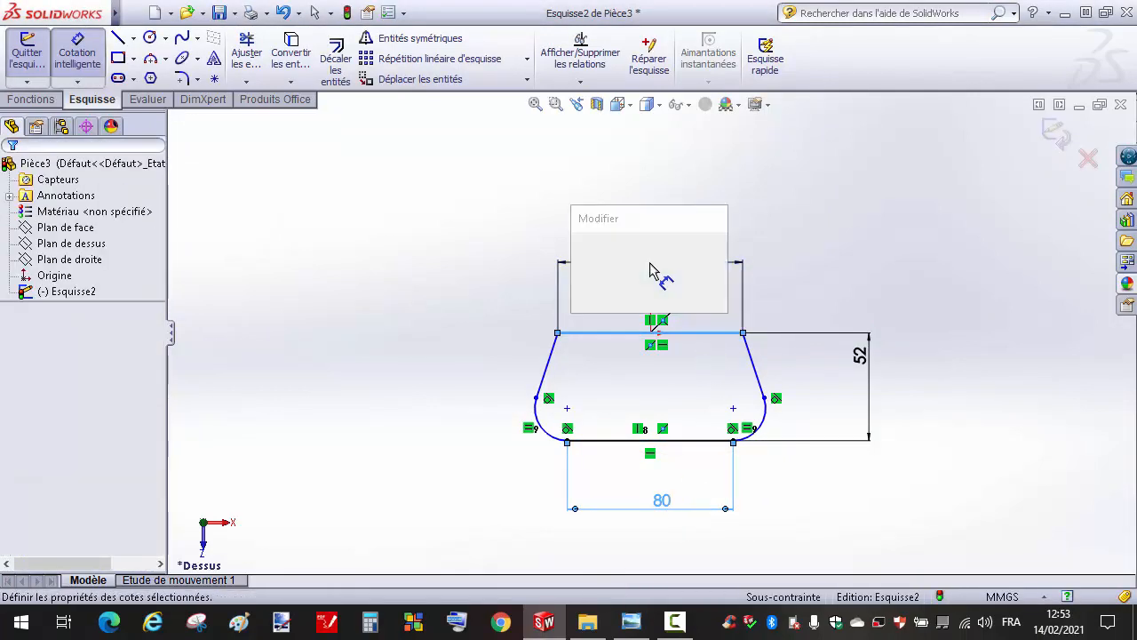
type("92")
key("Return")
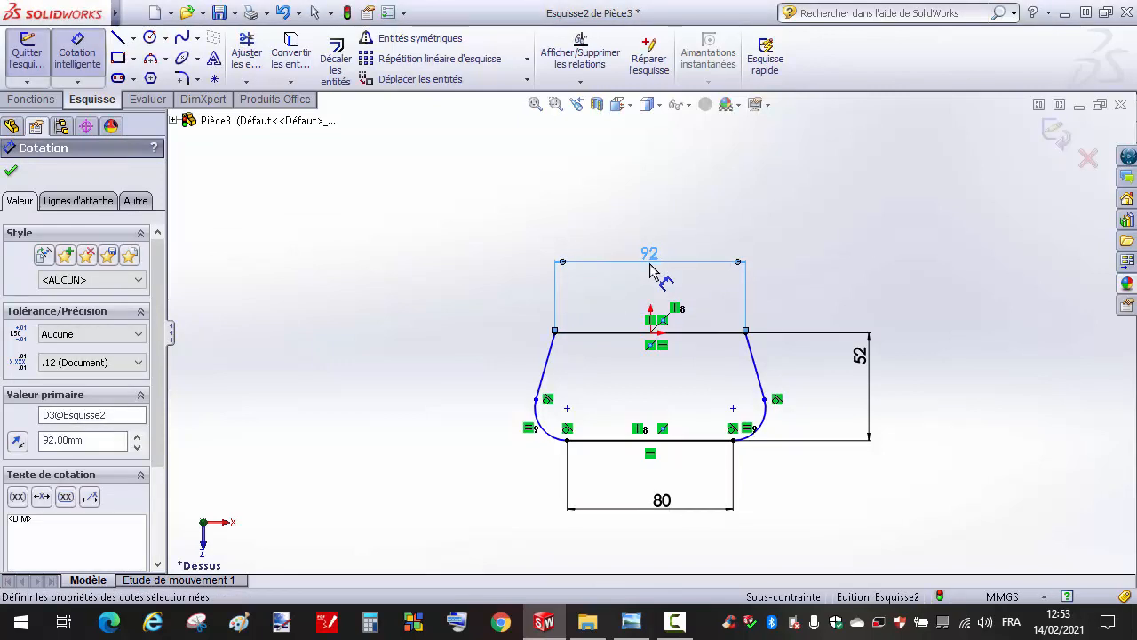
Dimension the lower-right corner arc with a radius of 12 mm.
left_click(762, 430)
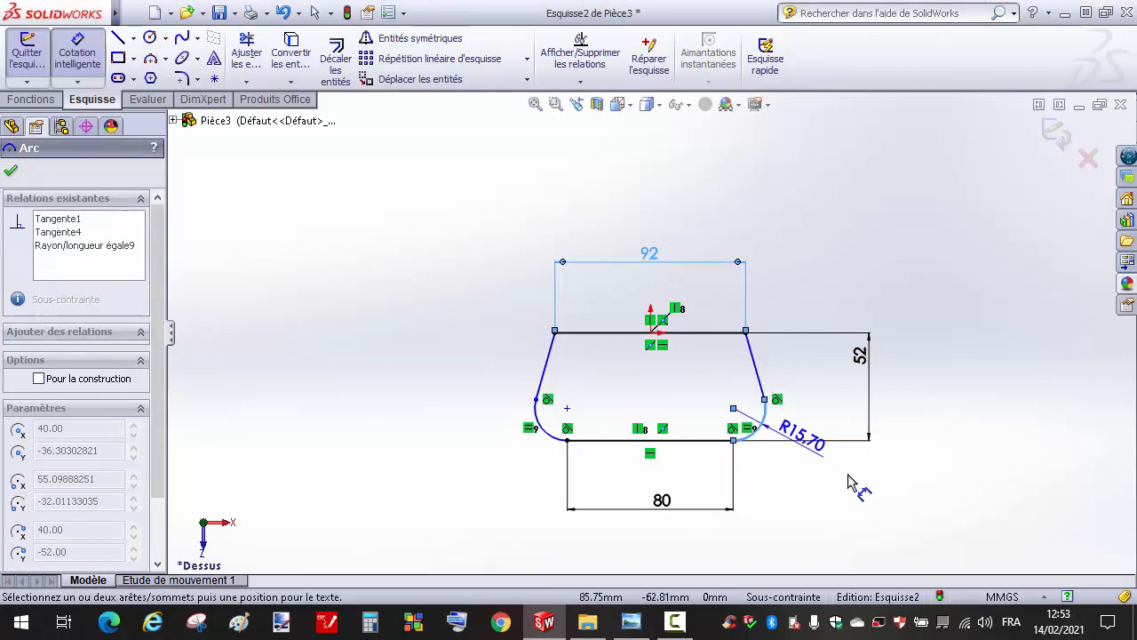
left_click(848, 483)
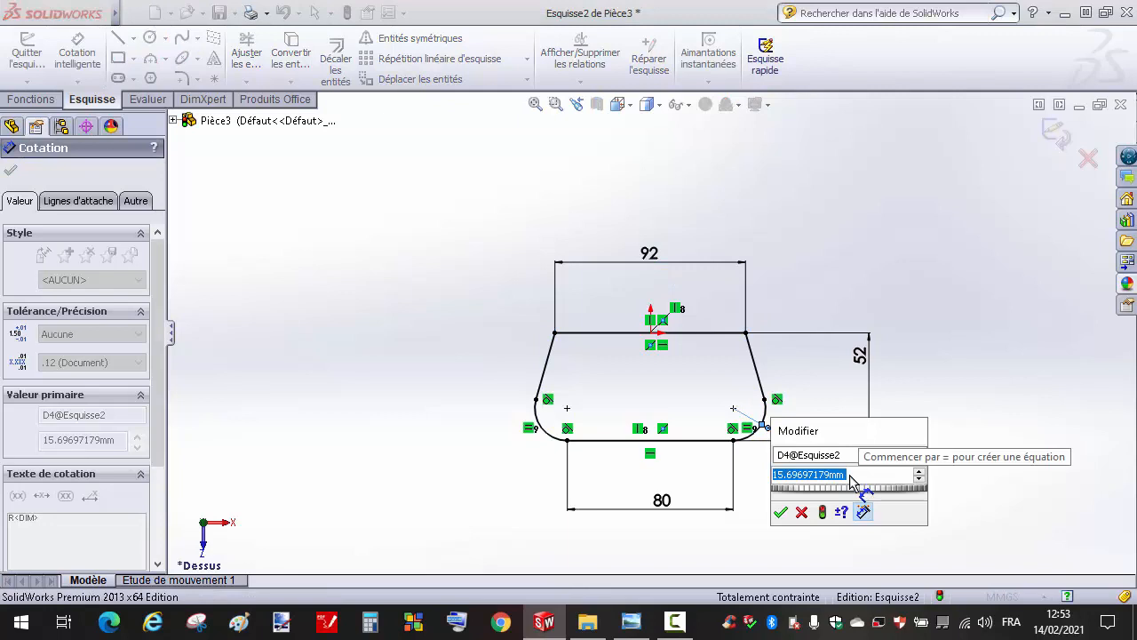
type("12")
key("Return")
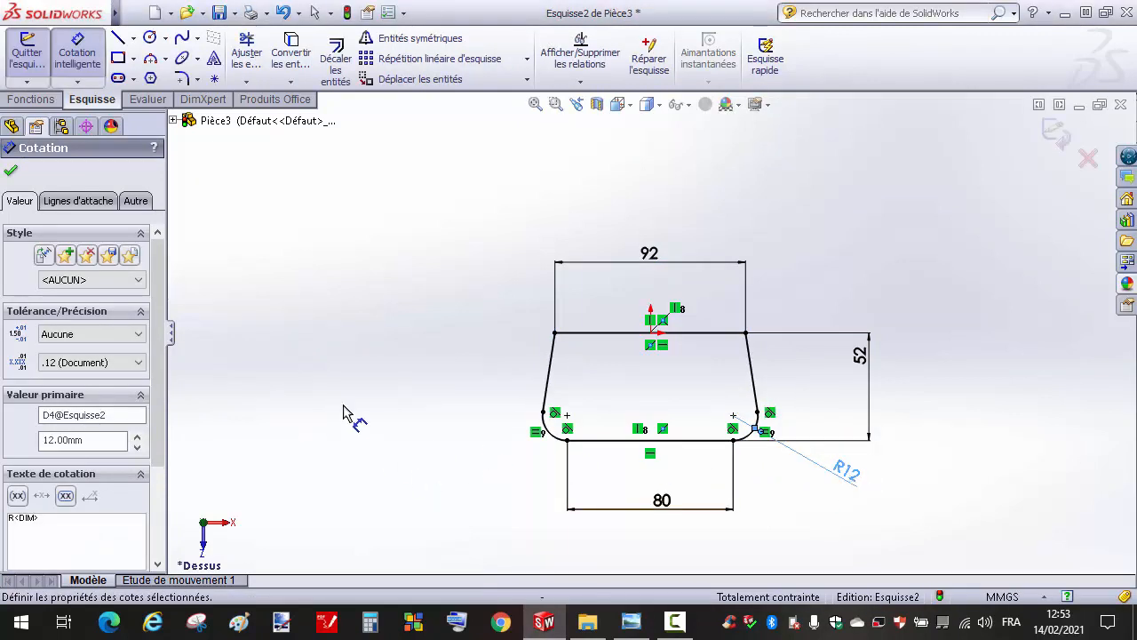
Sketch two circles centred on the lower corner arcs' centres, with radii of about 8 mm on the left and 9 mm on the right.
left_click(150, 38)
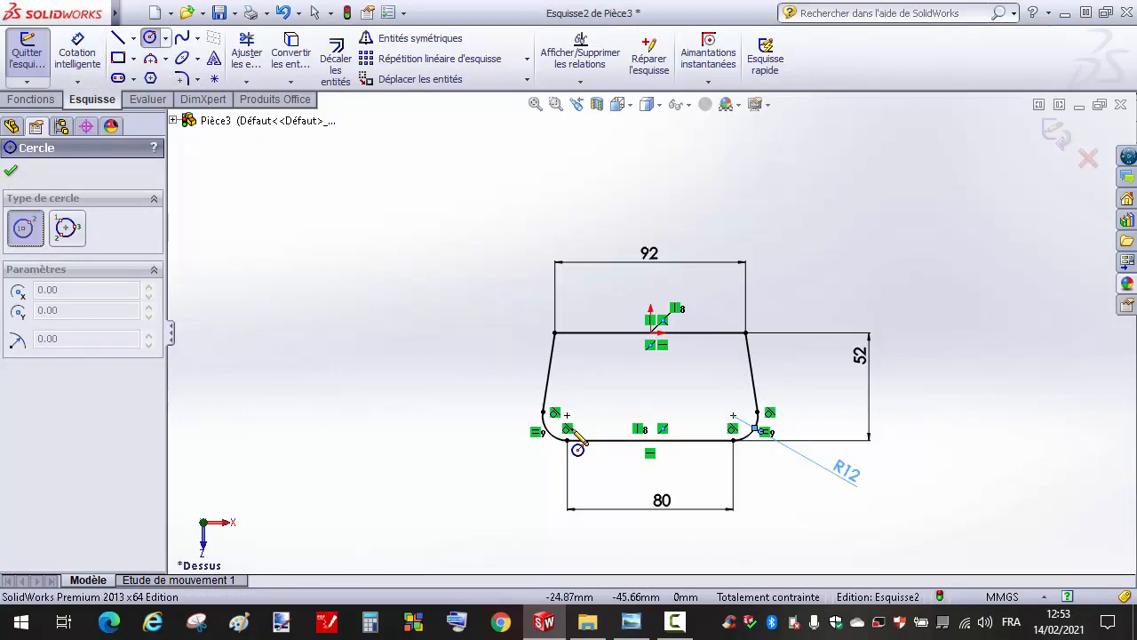
left_click(567, 415)
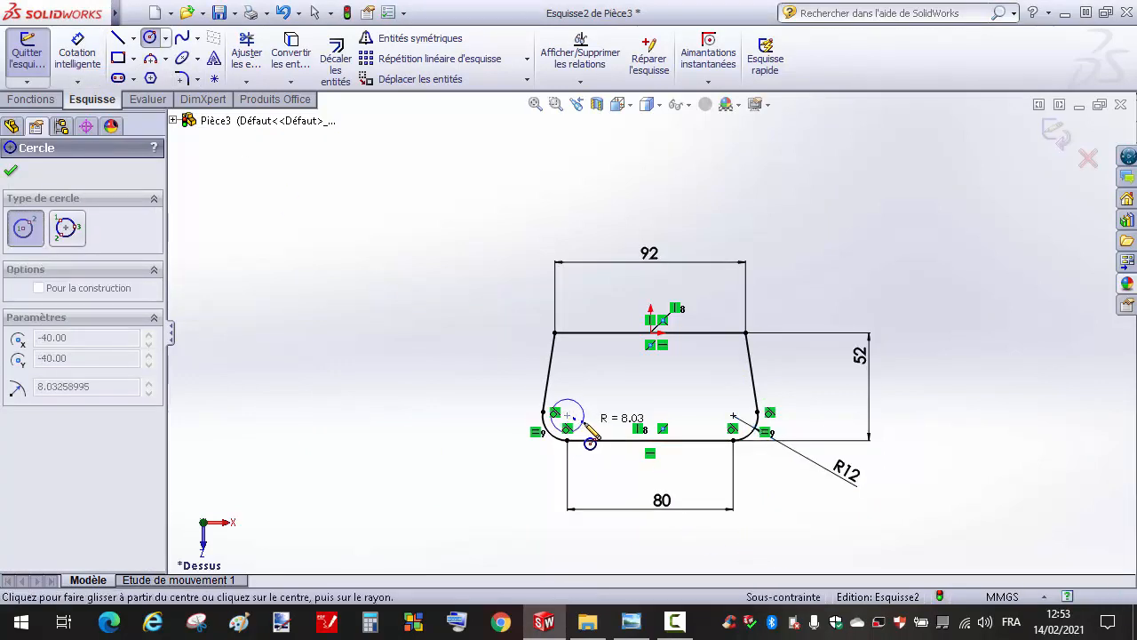
left_click(580, 426)
left_click(733, 415)
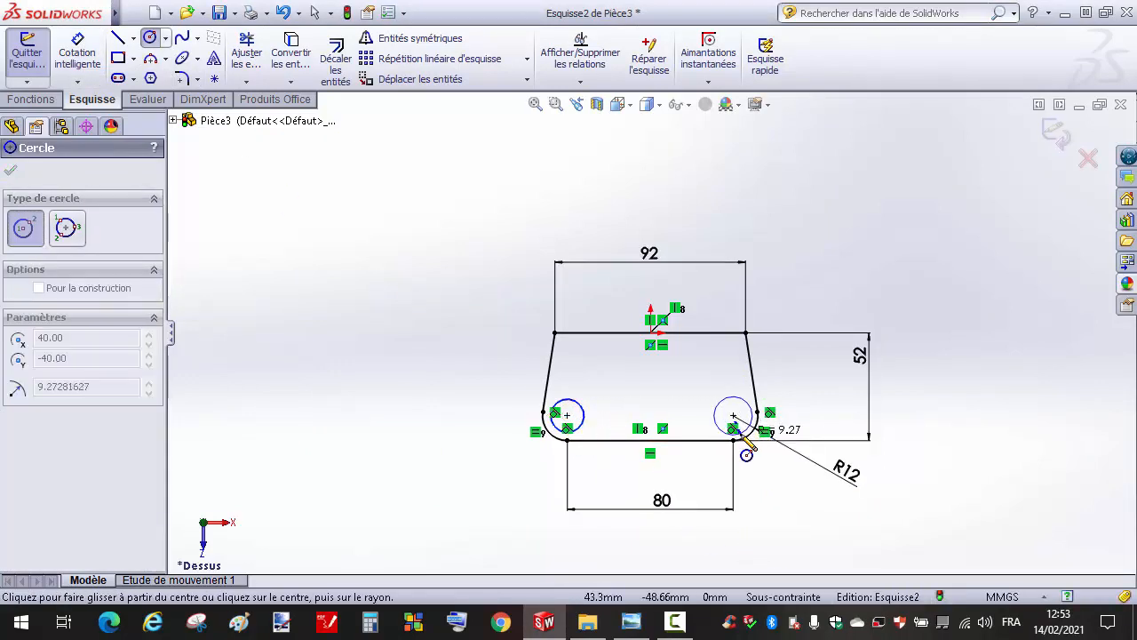
left_click(743, 431)
key("Escape")
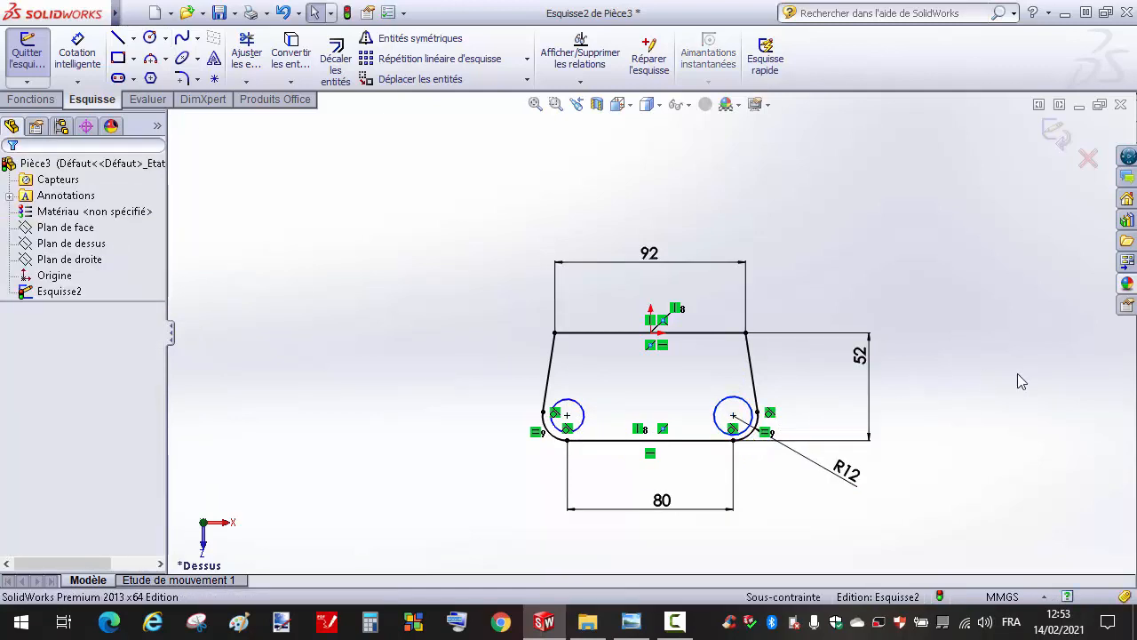
Add an equal relation between the two hole circles.
left_click(721, 412)
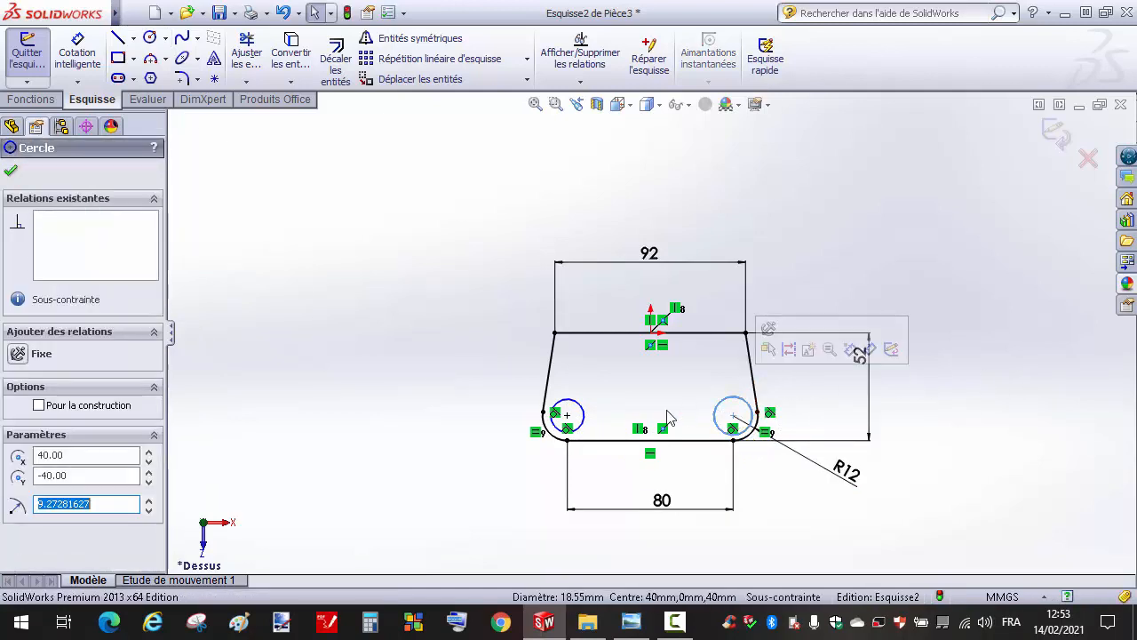
left_click(581, 420, "ctrl")
left_click(701, 335)
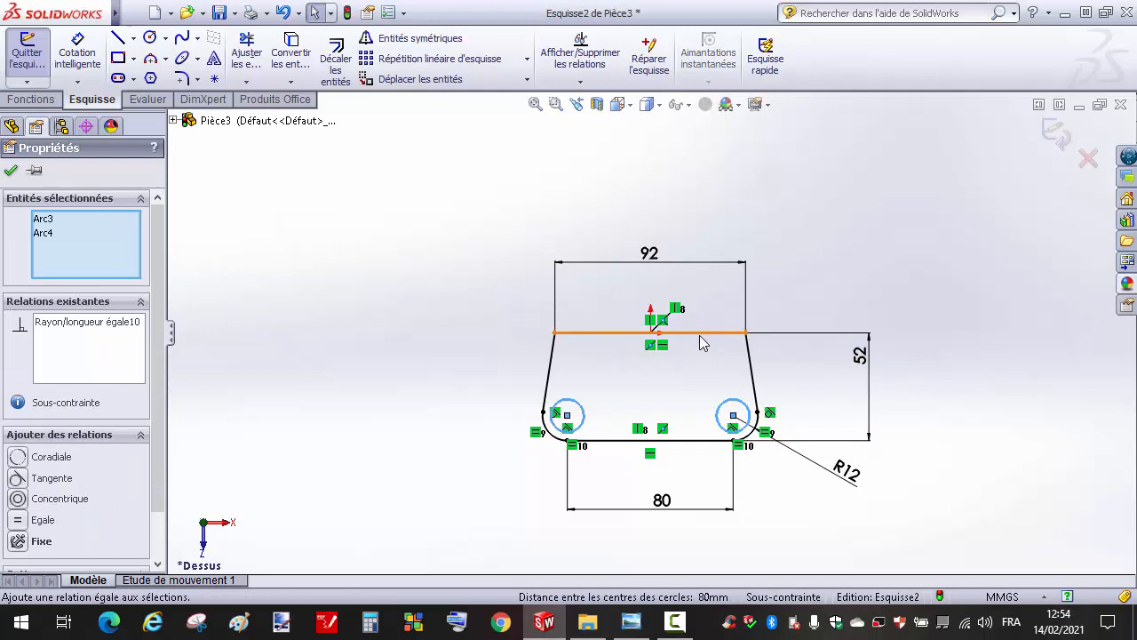
left_click(984, 410)
Dimension the right hole circle with a diameter of 12 mm.
left_click(78, 55)
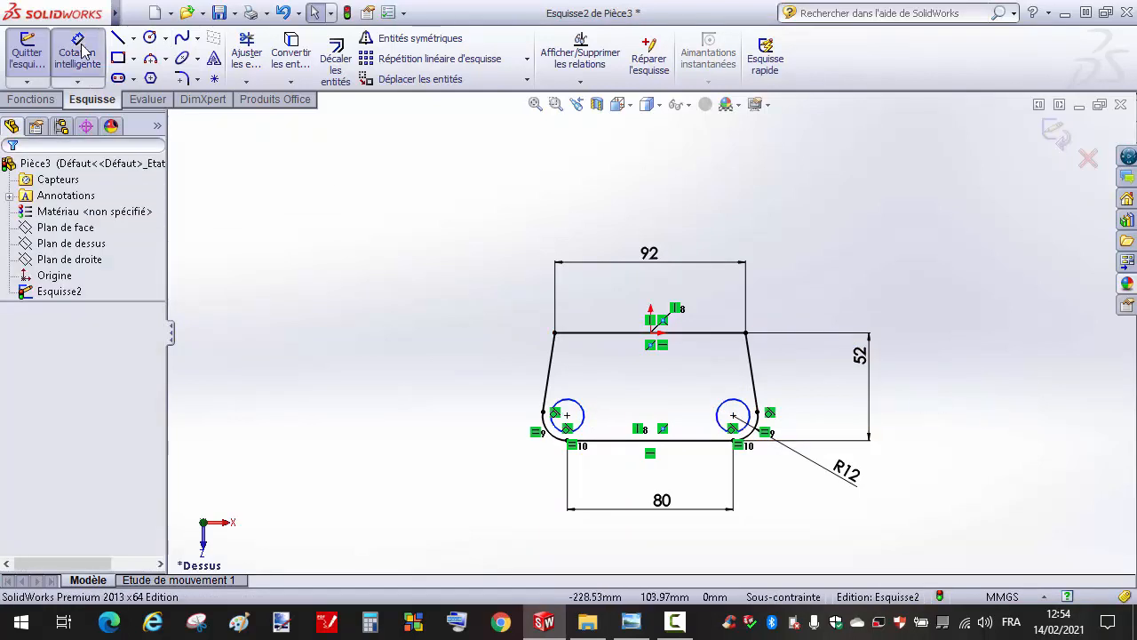
left_click(746, 406)
left_click(810, 380)
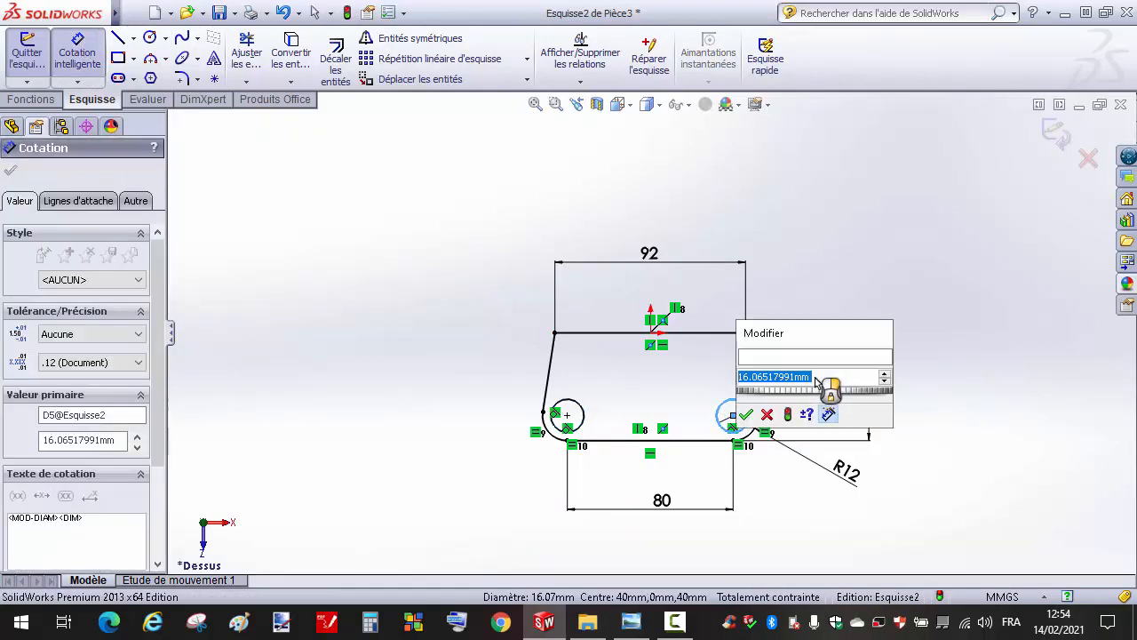
type("12")
key("Return")
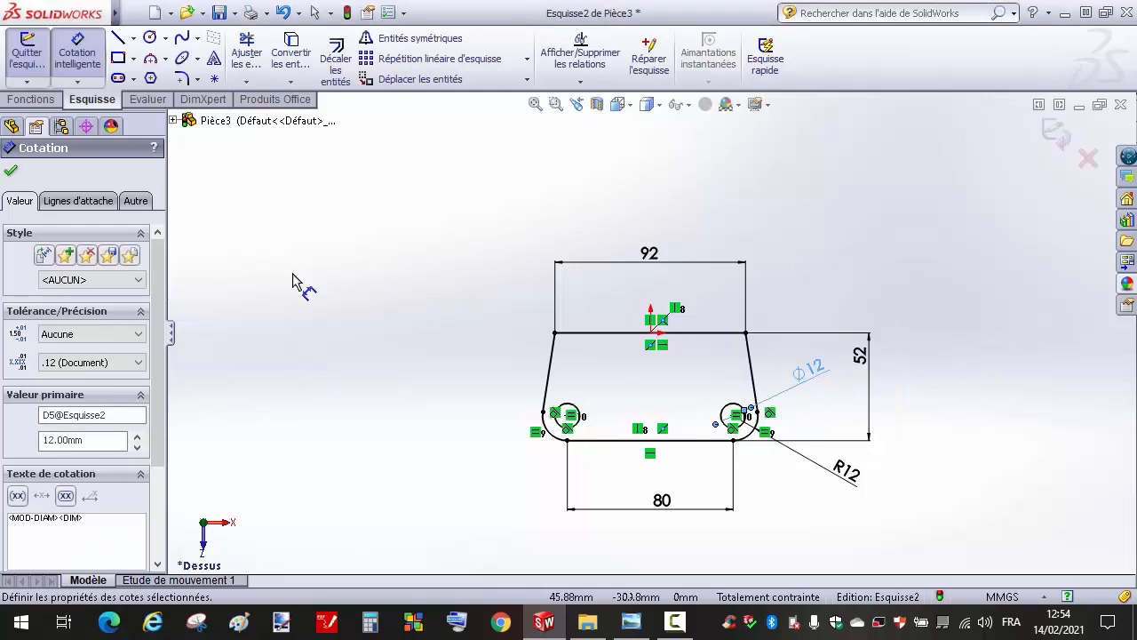
Extrude the plate sketch as a blind boss 12 mm deep, checking the thickness in the support drawing.
left_click(35, 98)
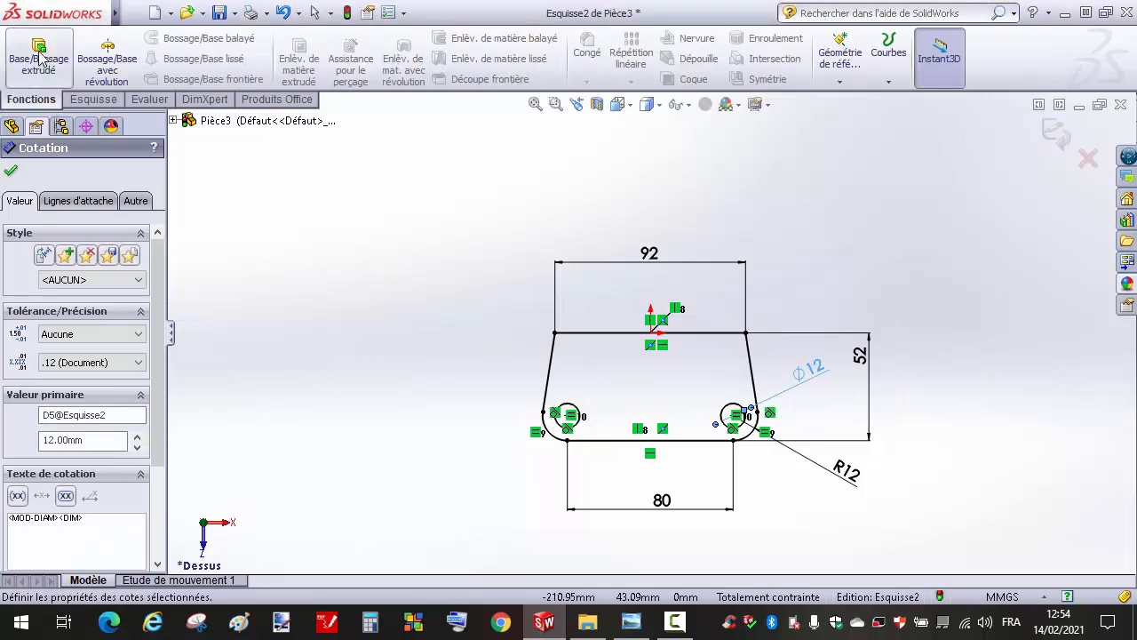
left_click(40, 59)
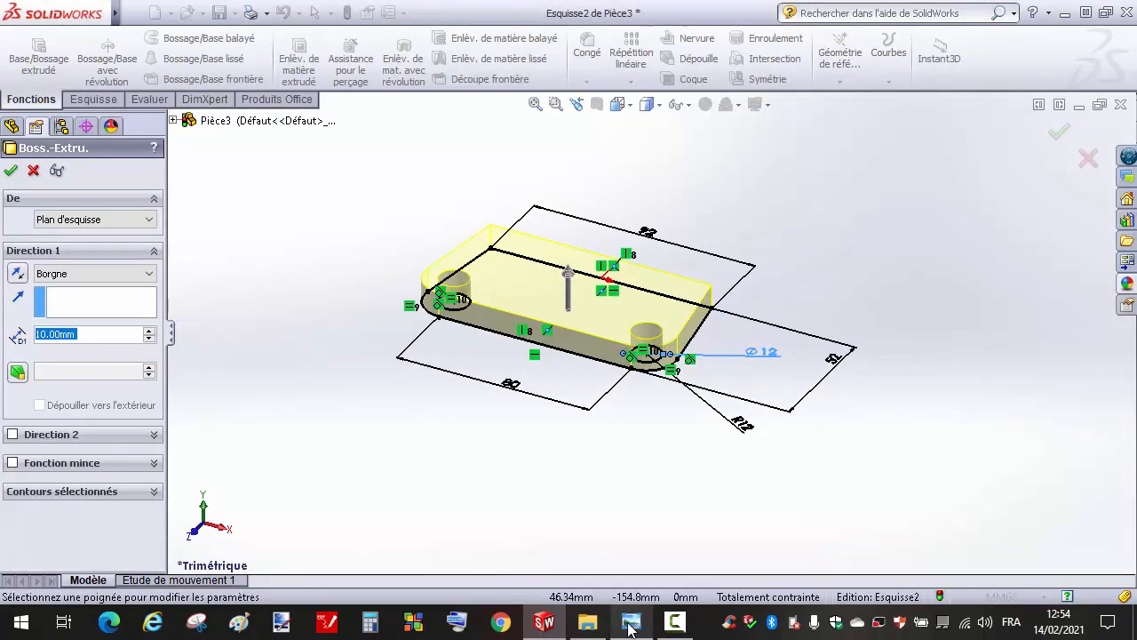
left_click(630, 624)
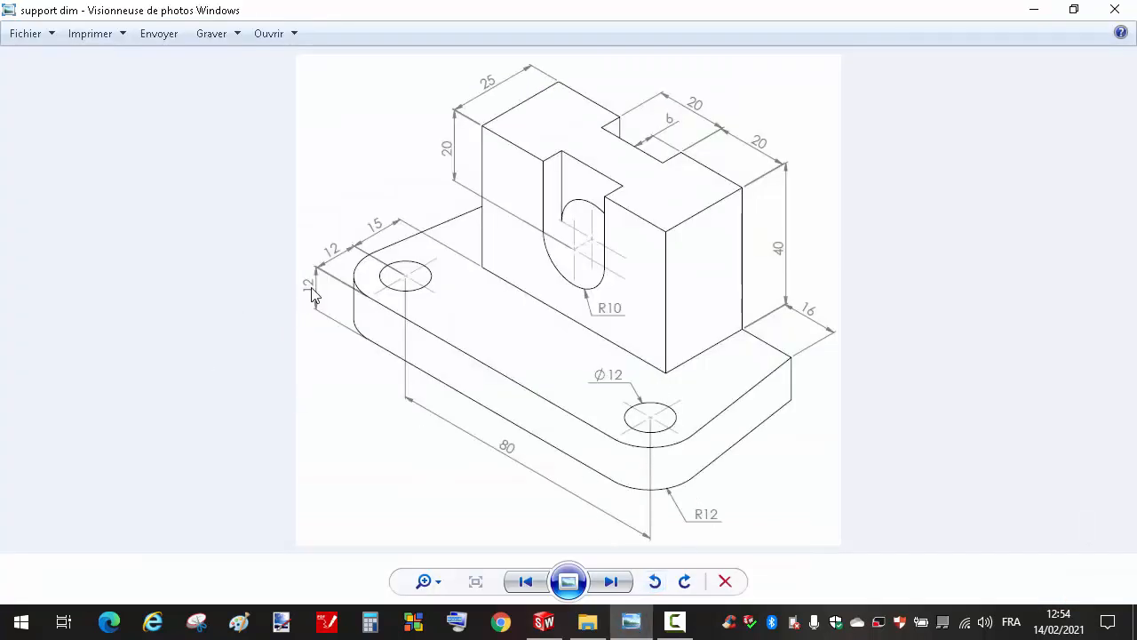
left_click(544, 621)
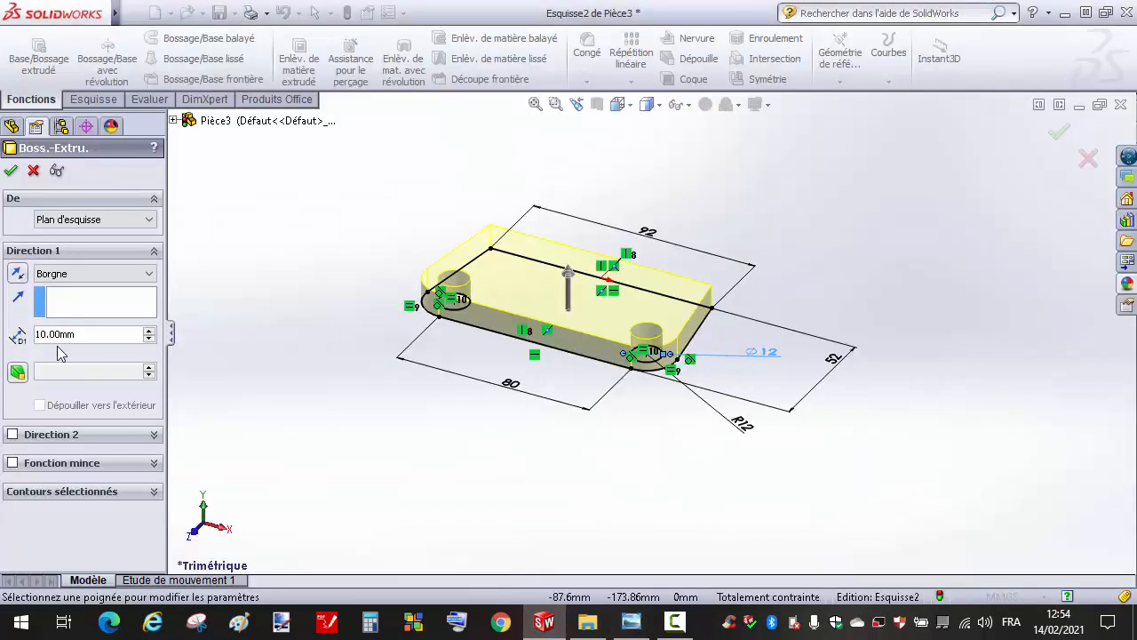
left_click(71, 334)
left_click_drag(74, 334, 3, 338)
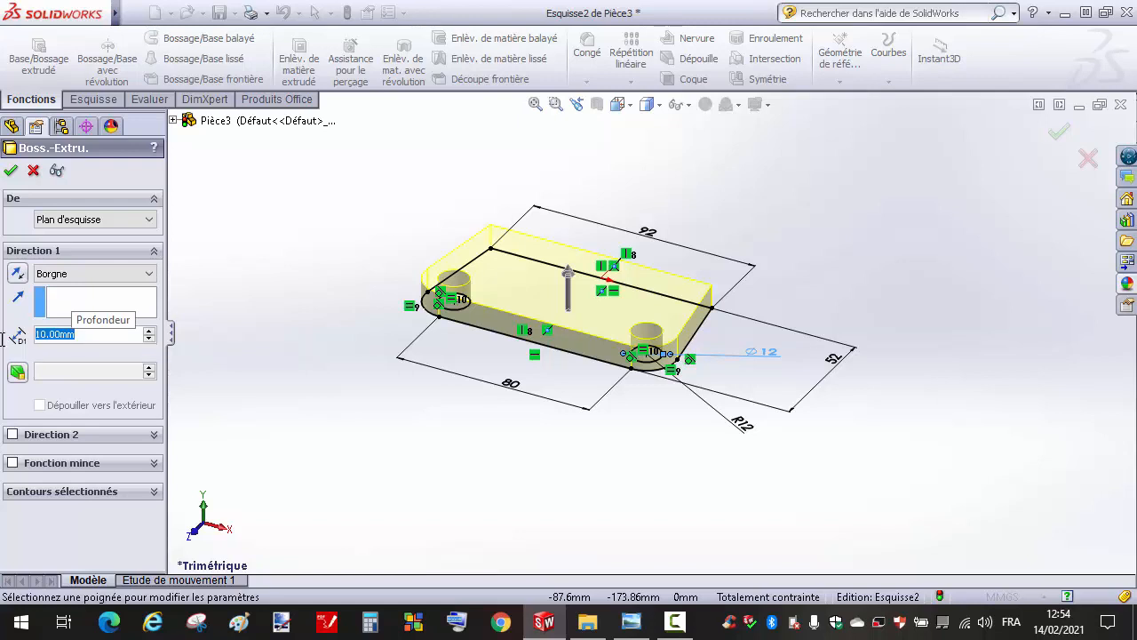
type("12")
key("Return")
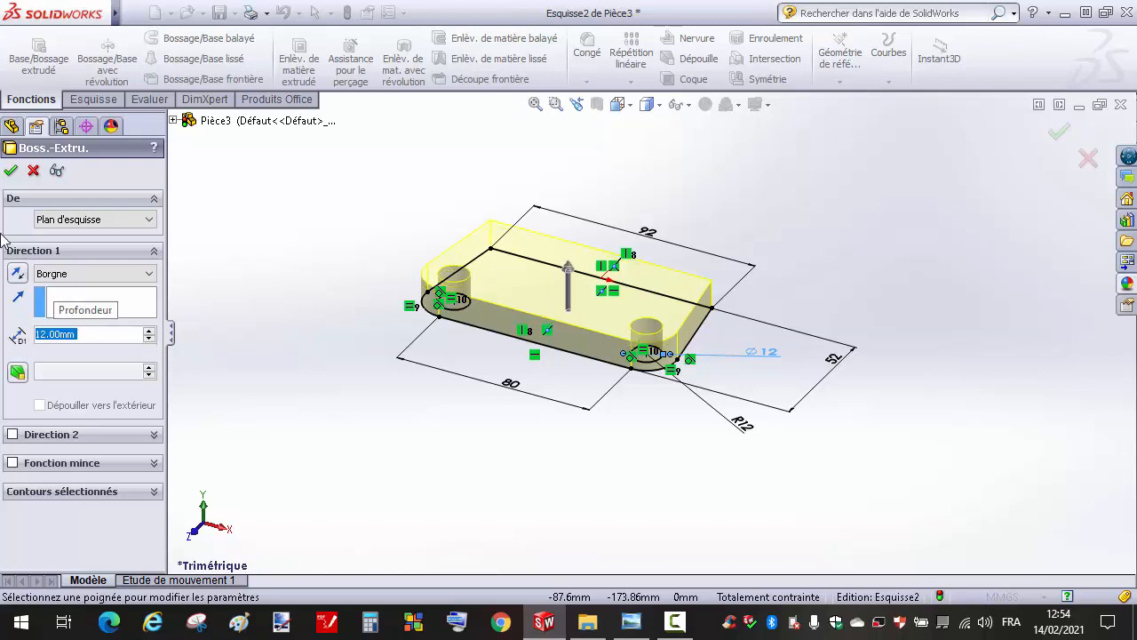
left_click(11, 170)
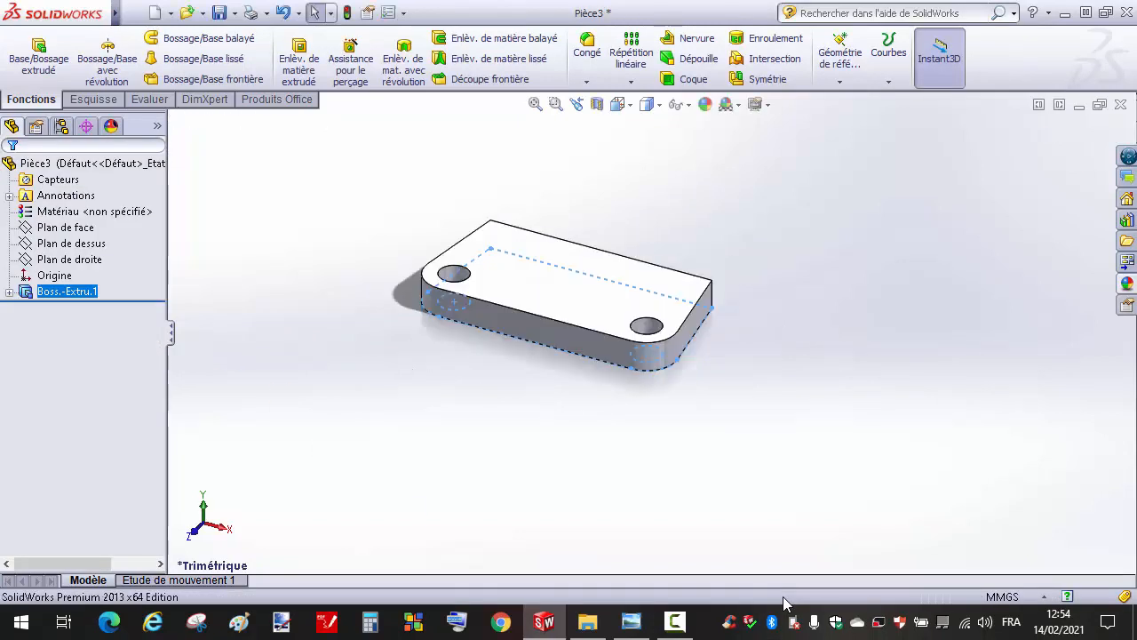
left_click(720, 477)
Consult the support drawing for the upright block, then open a new sketch on the plate's top face, viewed straight on.
left_click(631, 626)
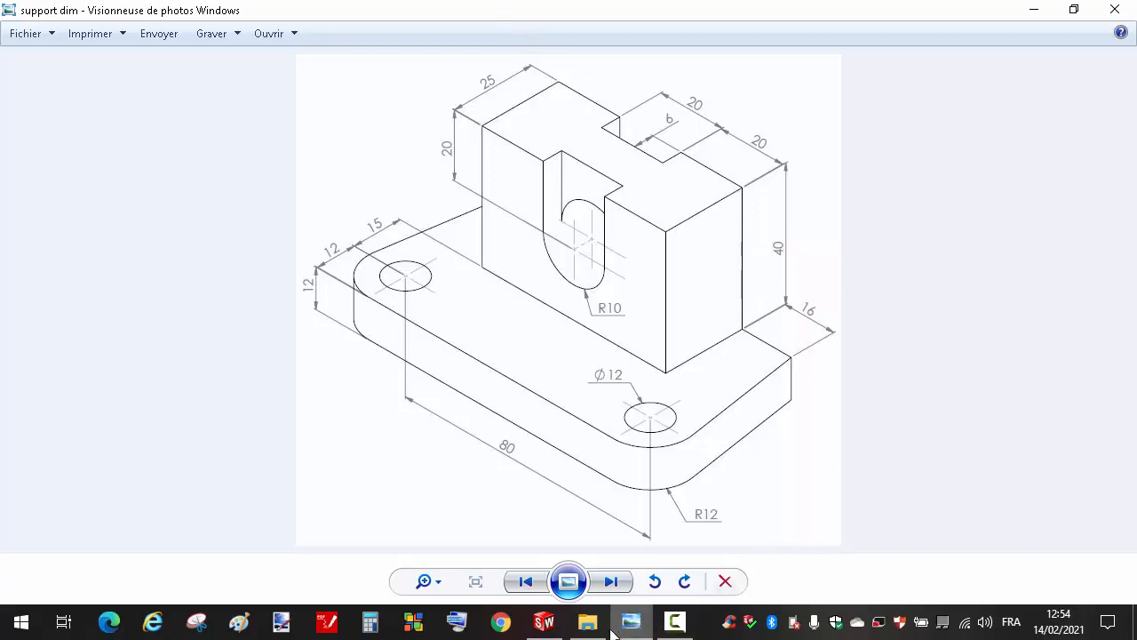
left_click(544, 622)
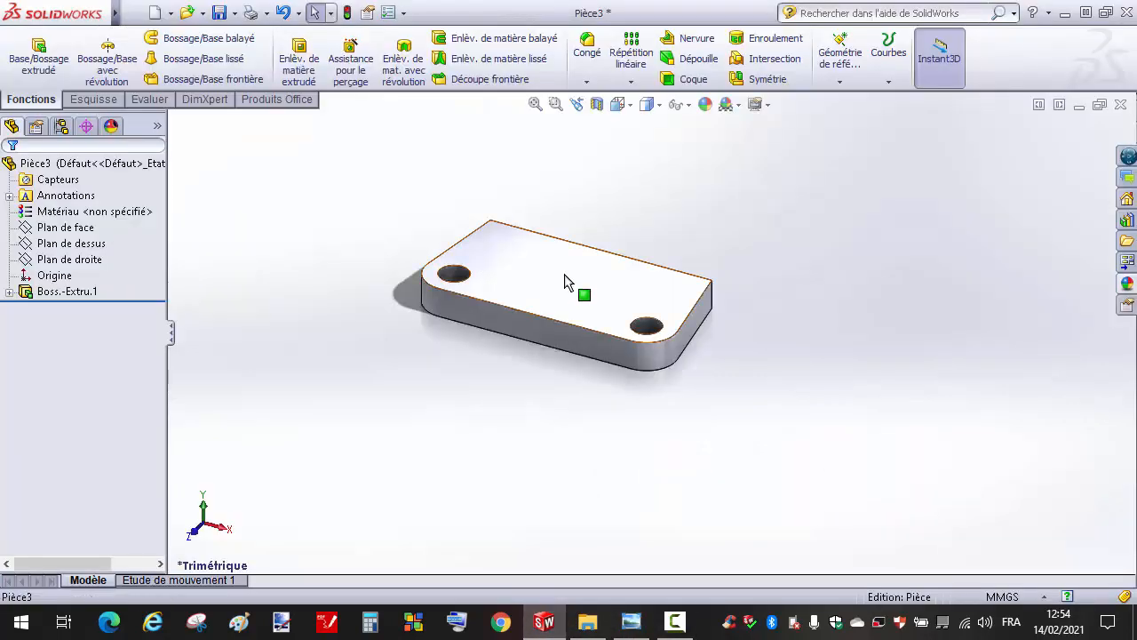
left_click(568, 282)
left_click(623, 220)
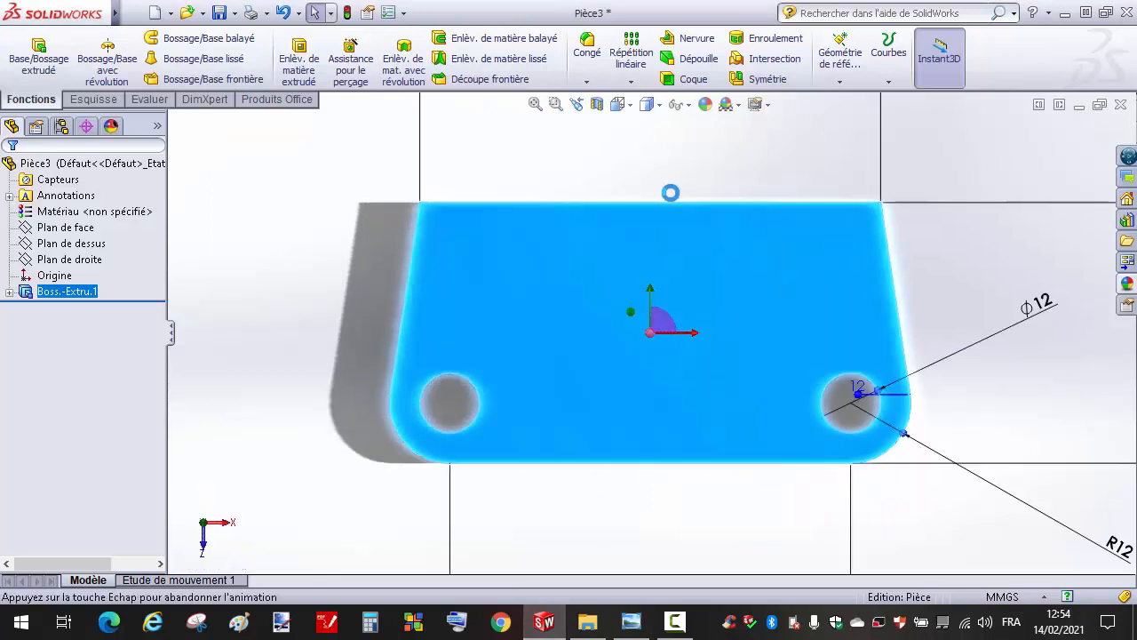
left_click(541, 136)
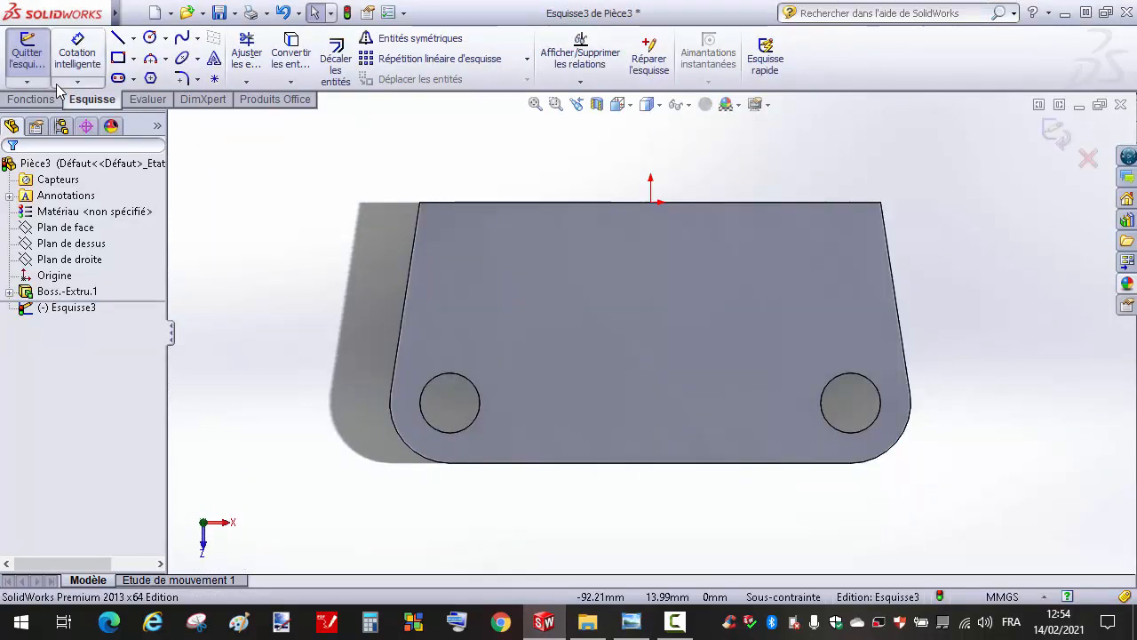
Sketch a corner rectangle about 54 by 16 mm starting on the plate's straight back edge.
left_click(521, 203)
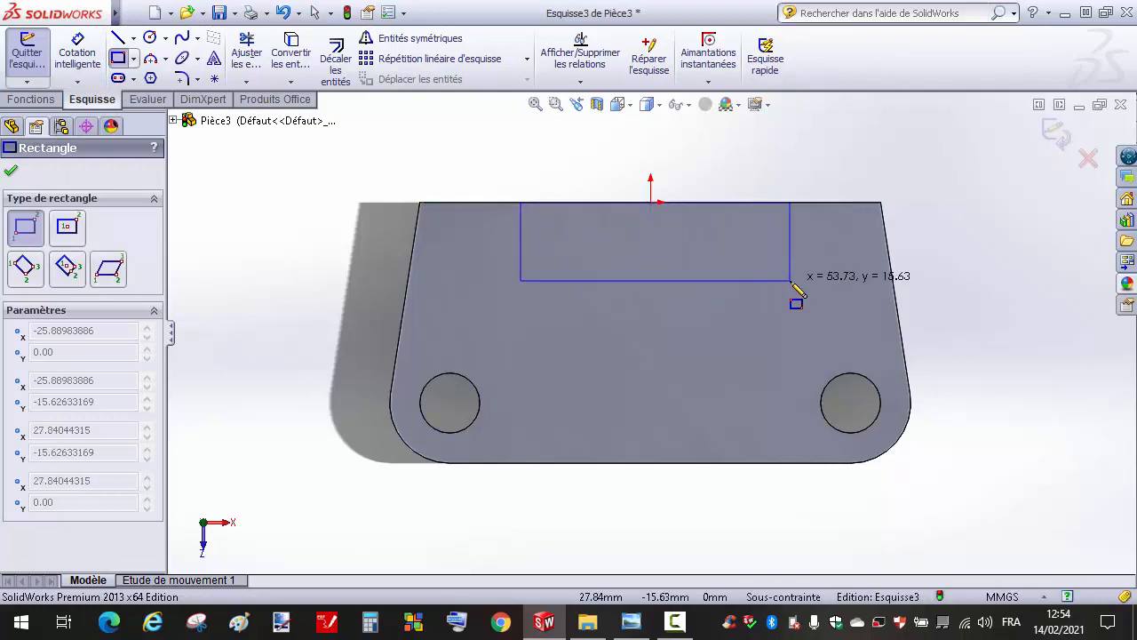
left_click(790, 281)
key("Escape")
Dimension both back corners of the rectangle 16 mm from the nearest ends of the plate's straight back edge.
left_click(77, 52)
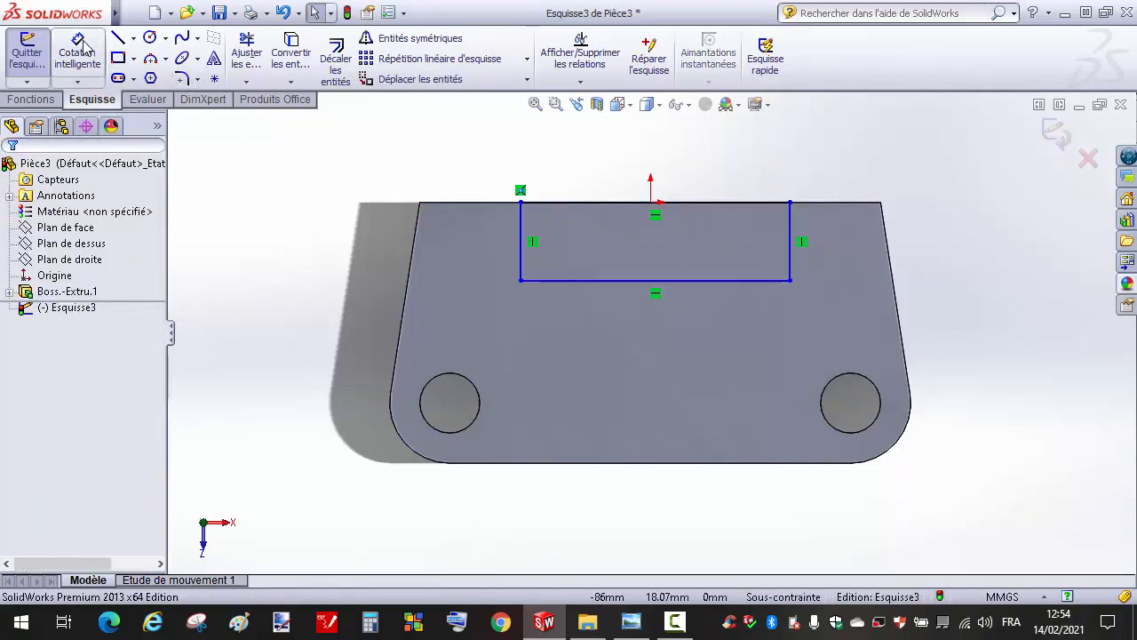
left_click(419, 203)
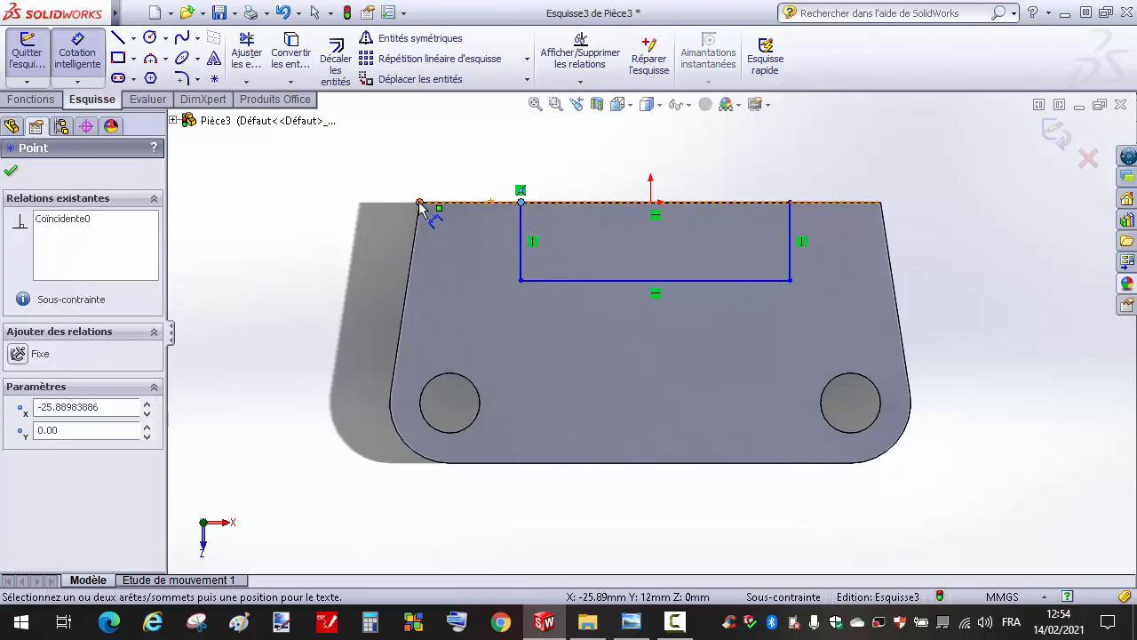
left_click(475, 168)
type("16")
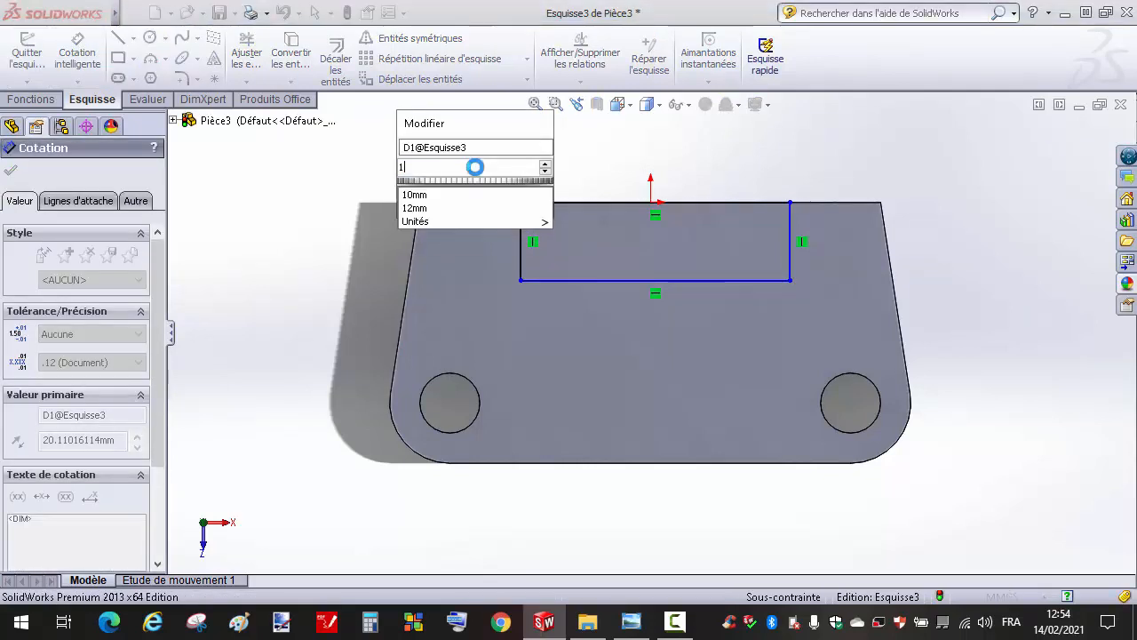
key("Return")
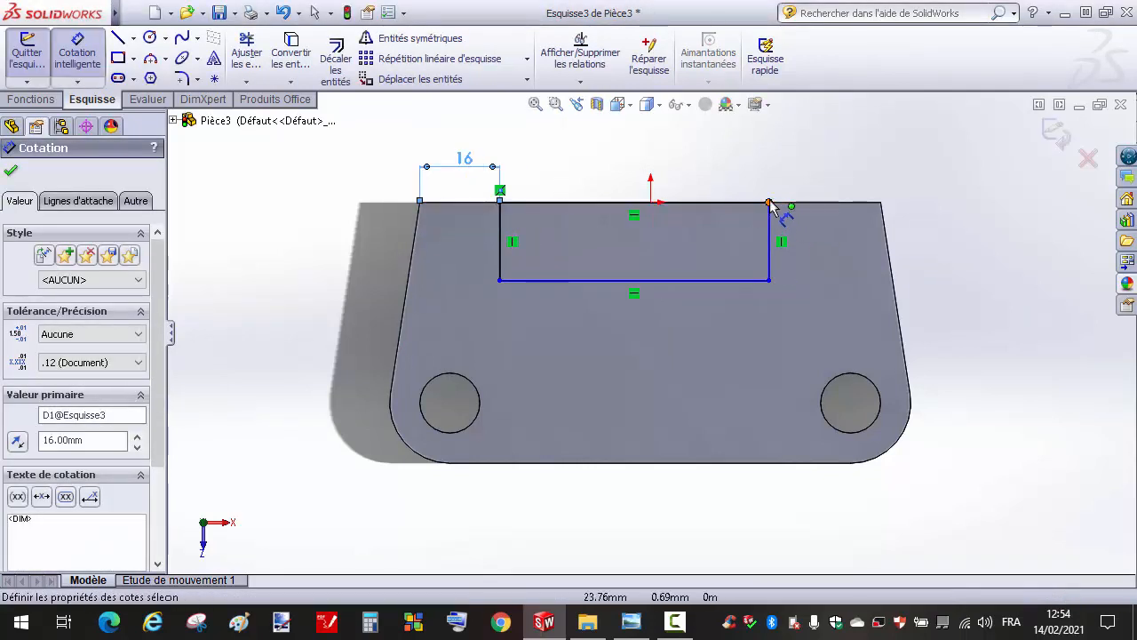
left_click(768, 203)
left_click(880, 202)
left_click(821, 173)
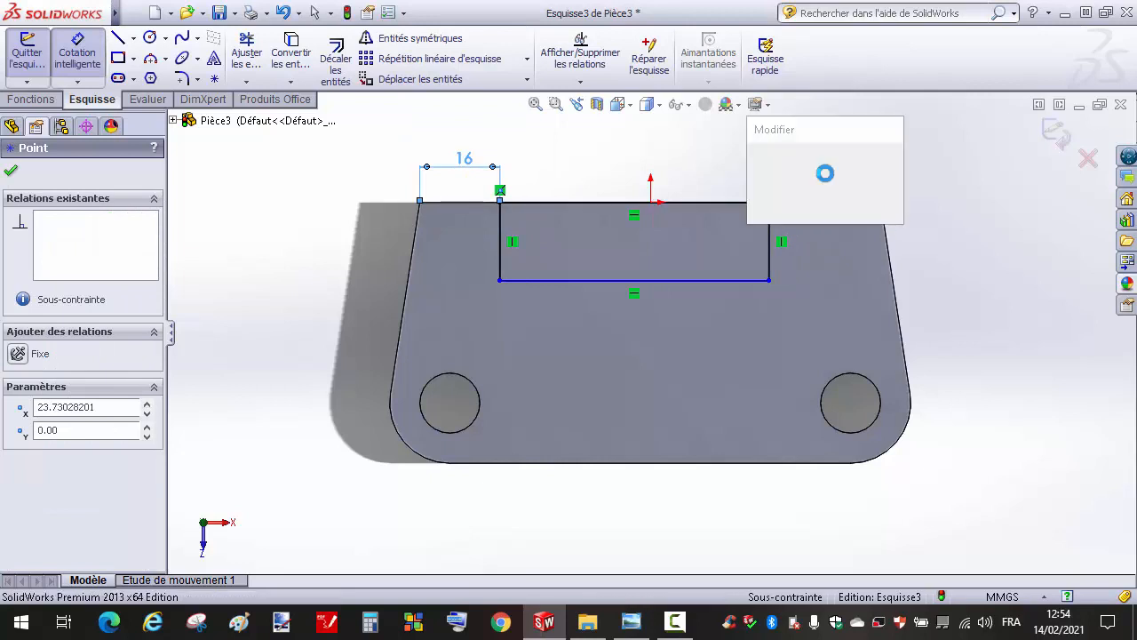
type("16.00mm")
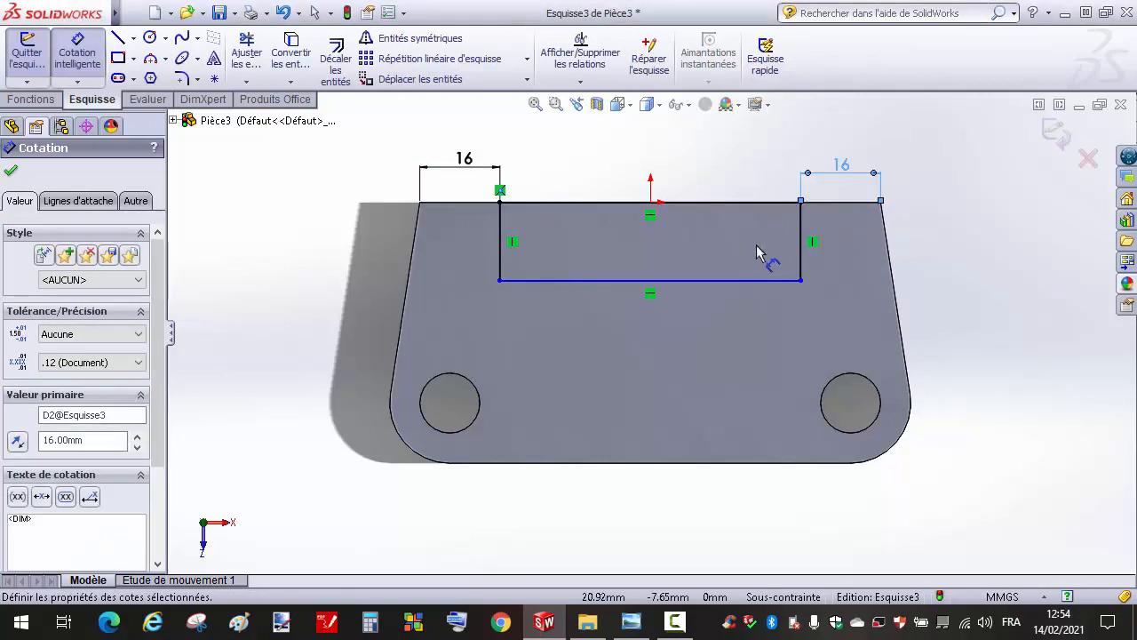
Dimension the rectangle's side at 25 mm to set the block's depth.
left_click(801, 249)
left_click(954, 258)
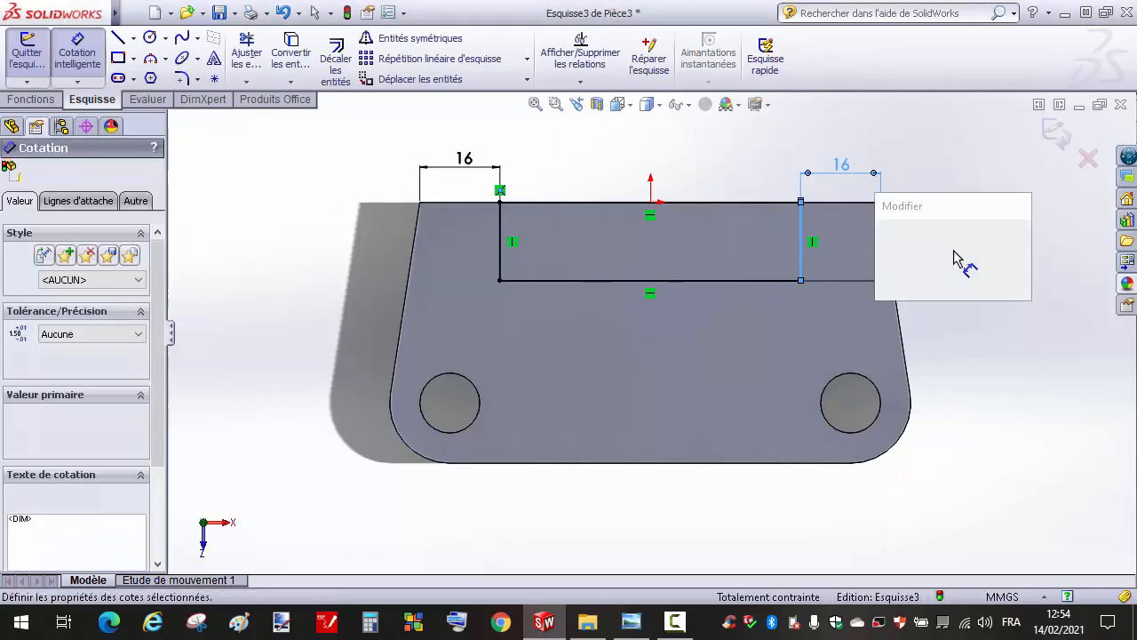
type("25")
key("Return")
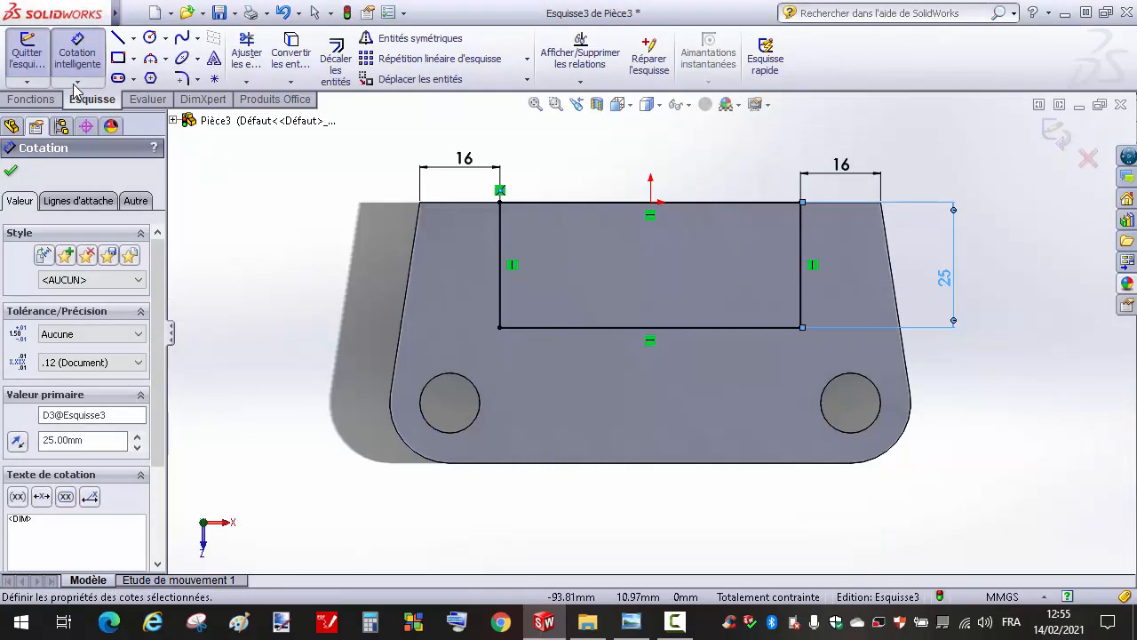
Extrude the rectangle as a blind boss 40 mm high, merged with the base plate.
left_click(31, 99)
left_click(38, 57)
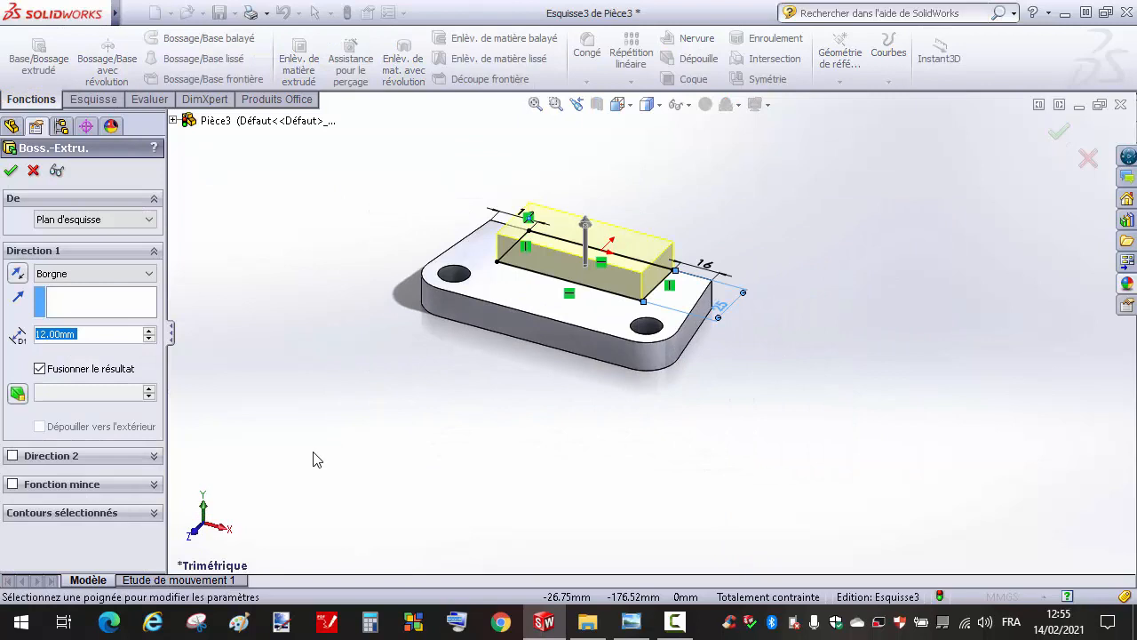
type("40")
key("Return")
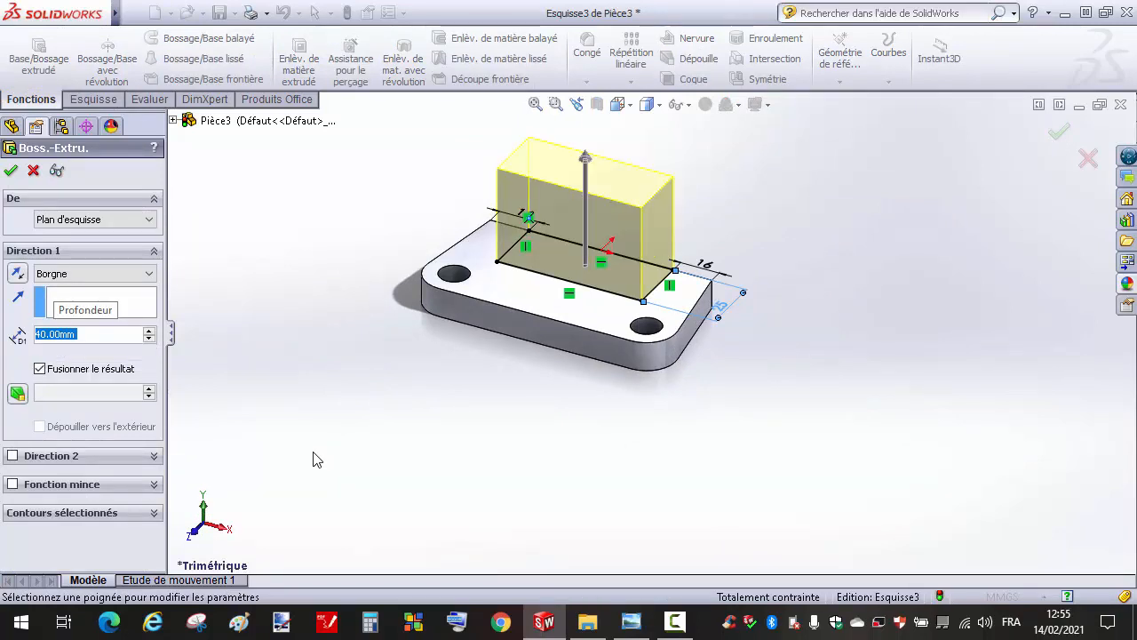
left_click(12, 170)
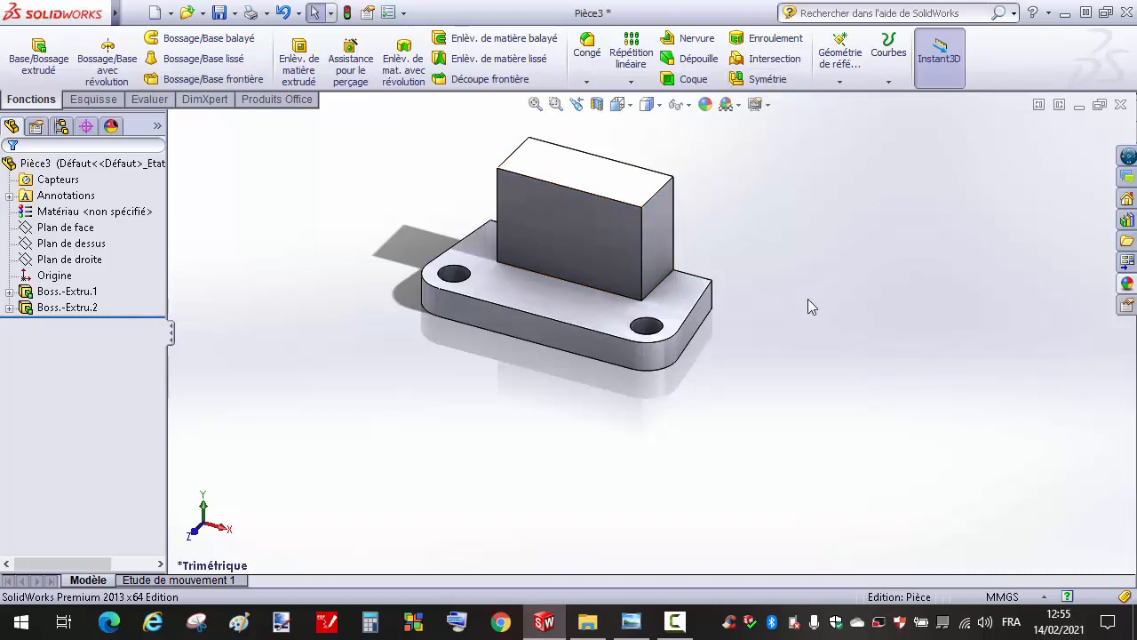
Create a reference plane midway between the part's flat back face and the upright block's front face.
key("Down")
key("Down")
key("Down")
key("Down")
key("Down")
key("Down")
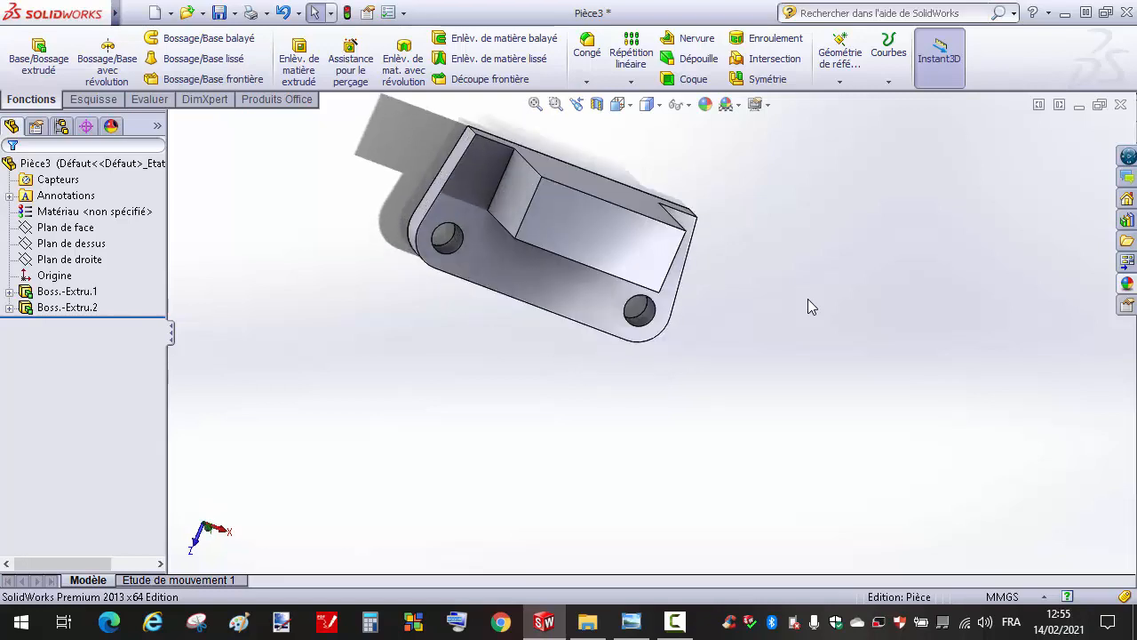
left_click(613, 190)
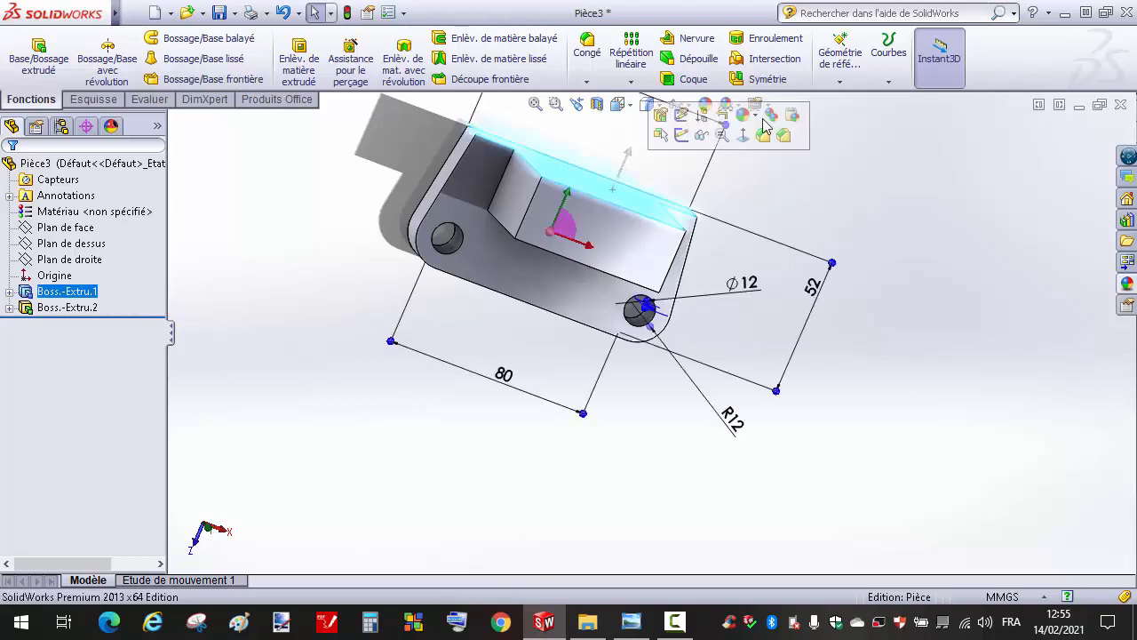
left_click(840, 45)
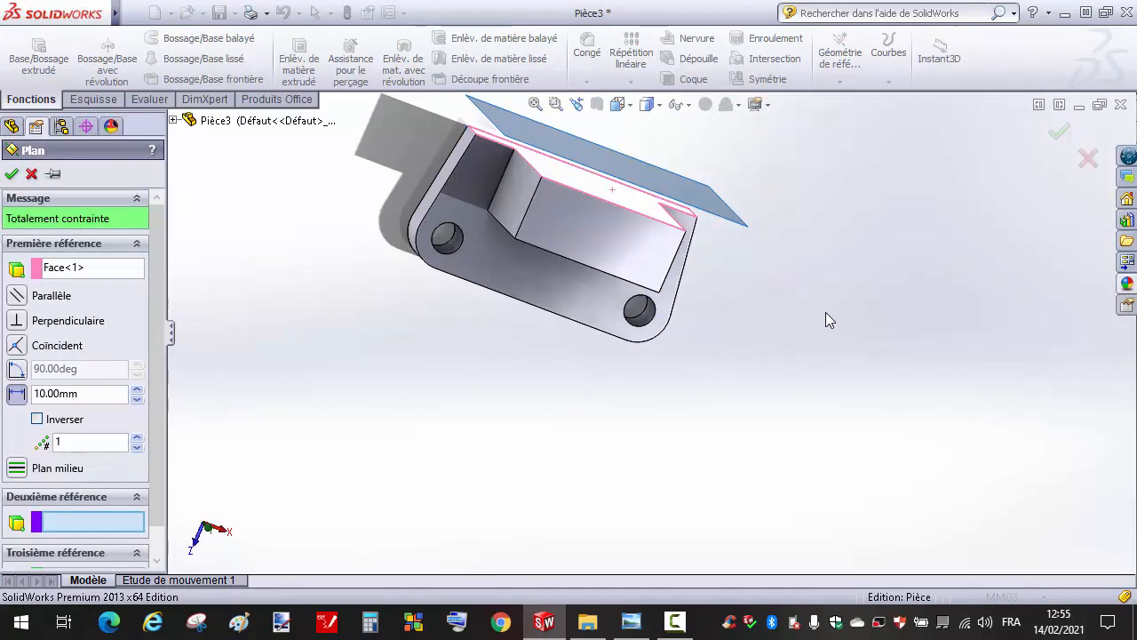
key("Up")
key("Up")
key("Up")
key("Up")
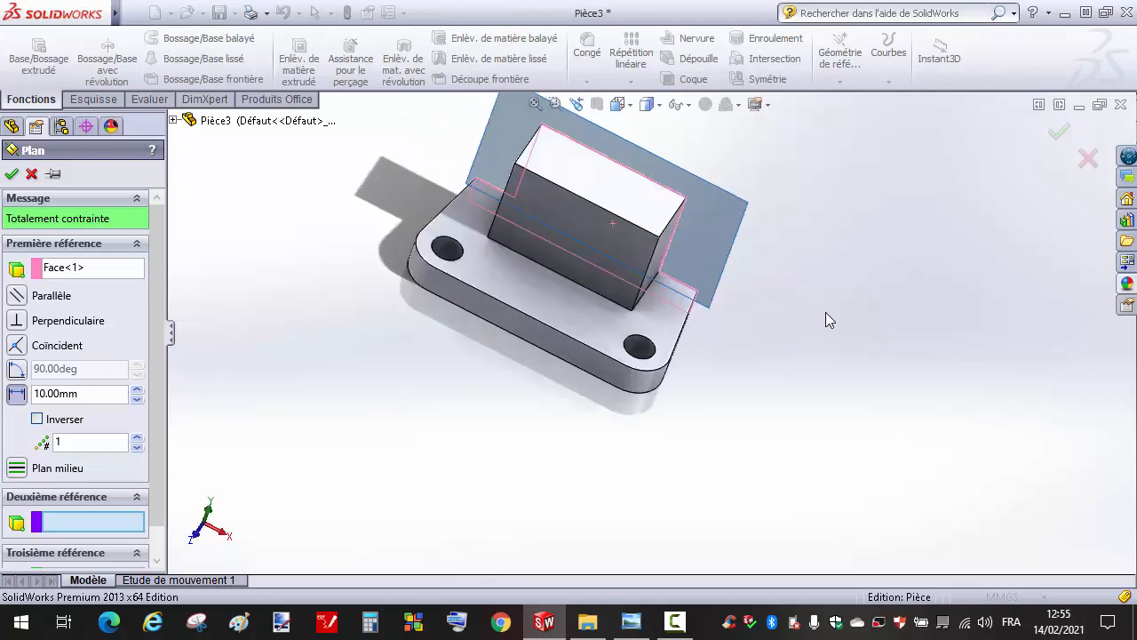
left_click(586, 235)
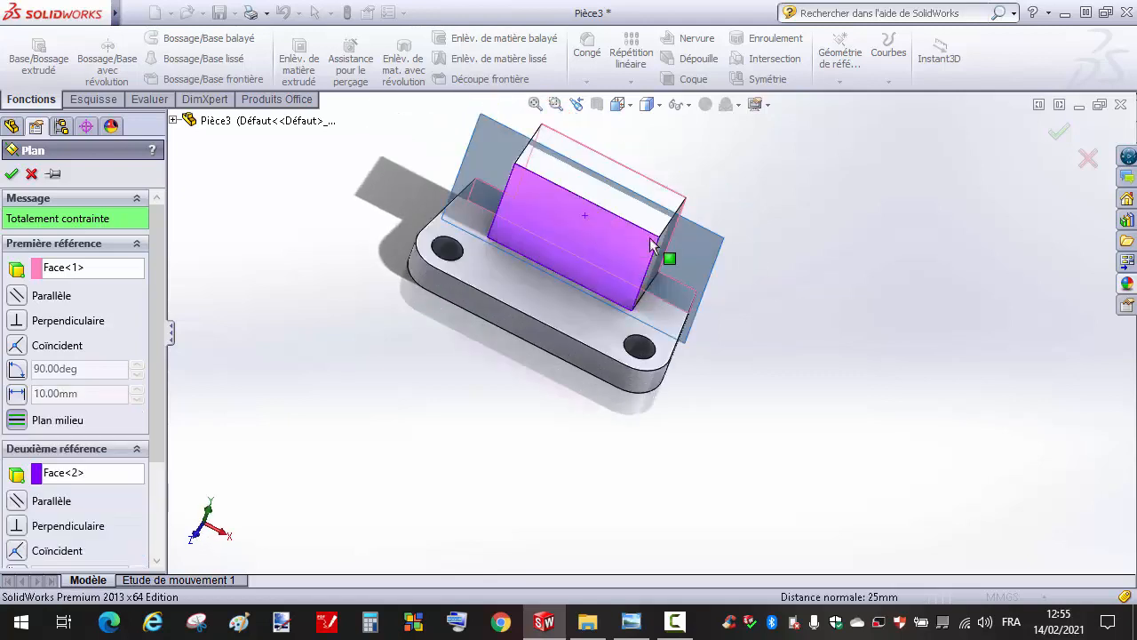
left_click(1061, 133)
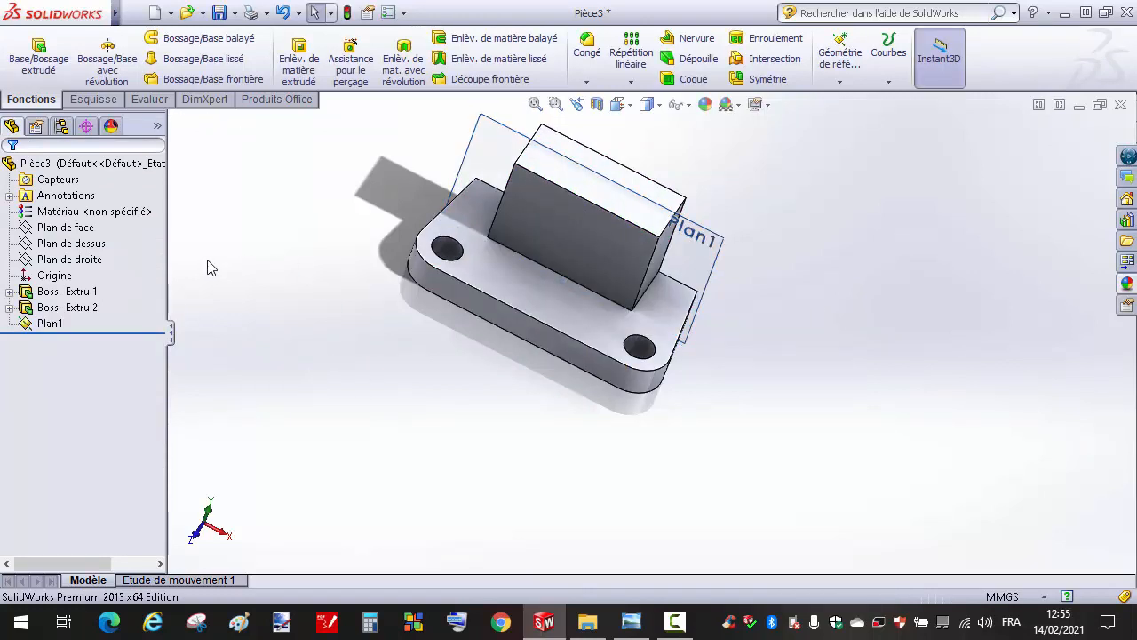
Open a new sketch on the upright block's front face, viewed straight on, and consult the support drawing for the slot dimensions.
left_click(571, 237)
left_click(654, 175)
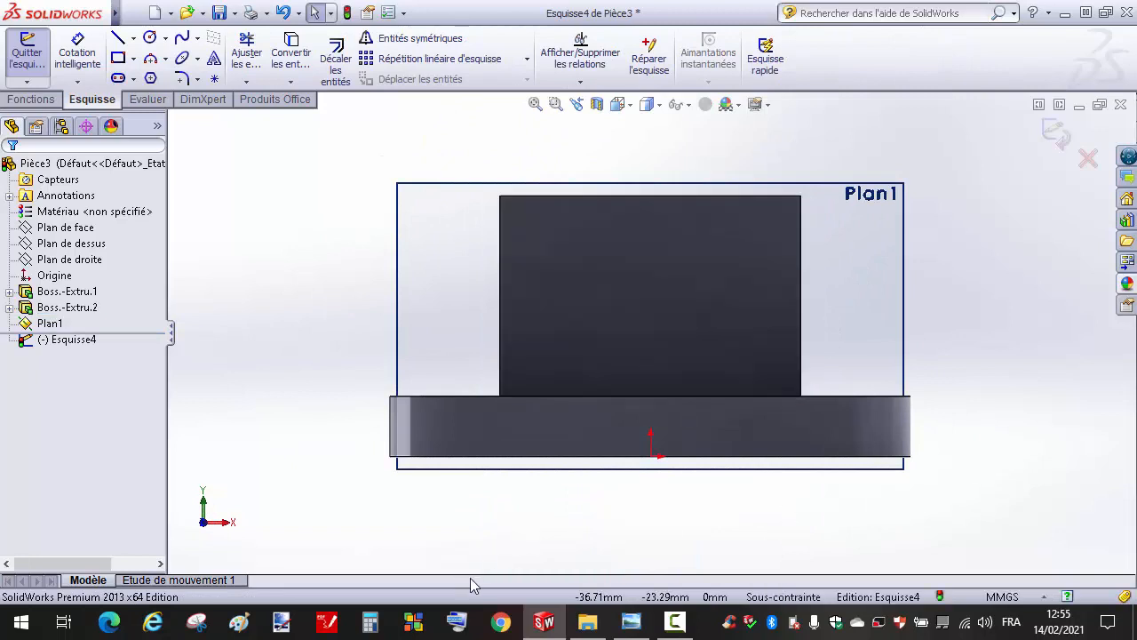
left_click(630, 622)
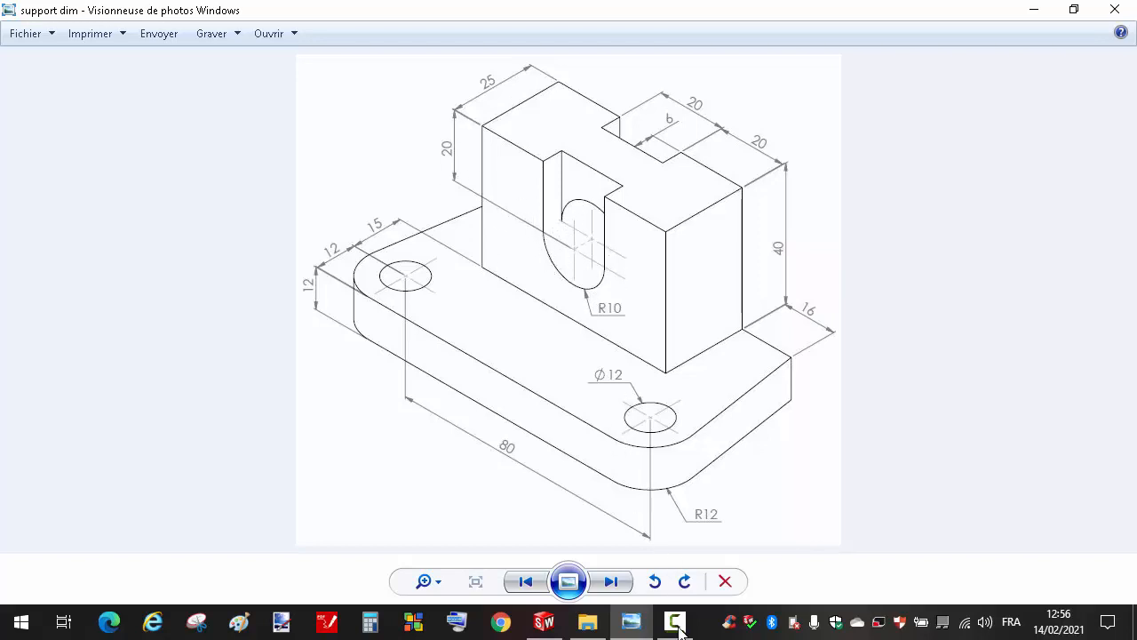
left_click(561, 618)
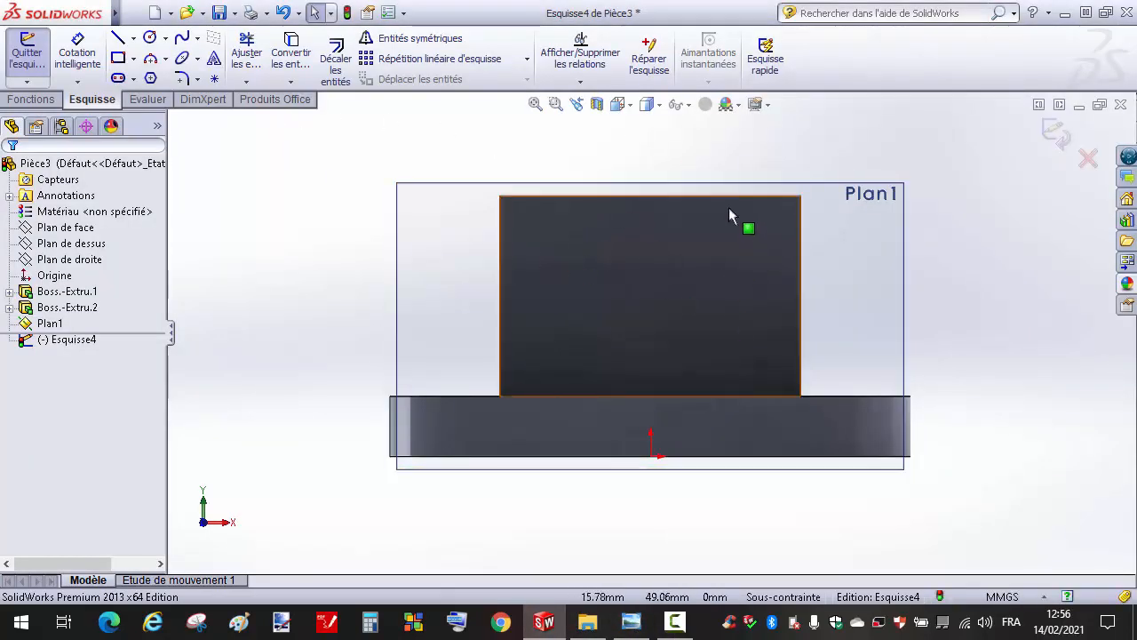
Sketch a centre rectangle about 24 by 29 mm centred on the midpoint of the block's top edge.
left_click(133, 58)
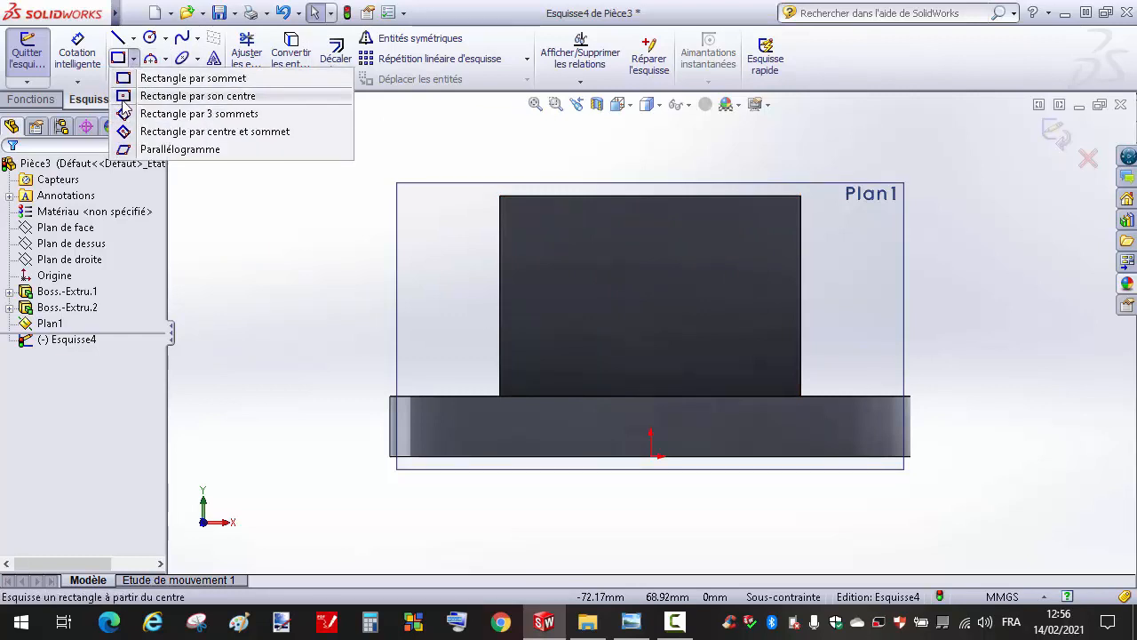
left_click(126, 97)
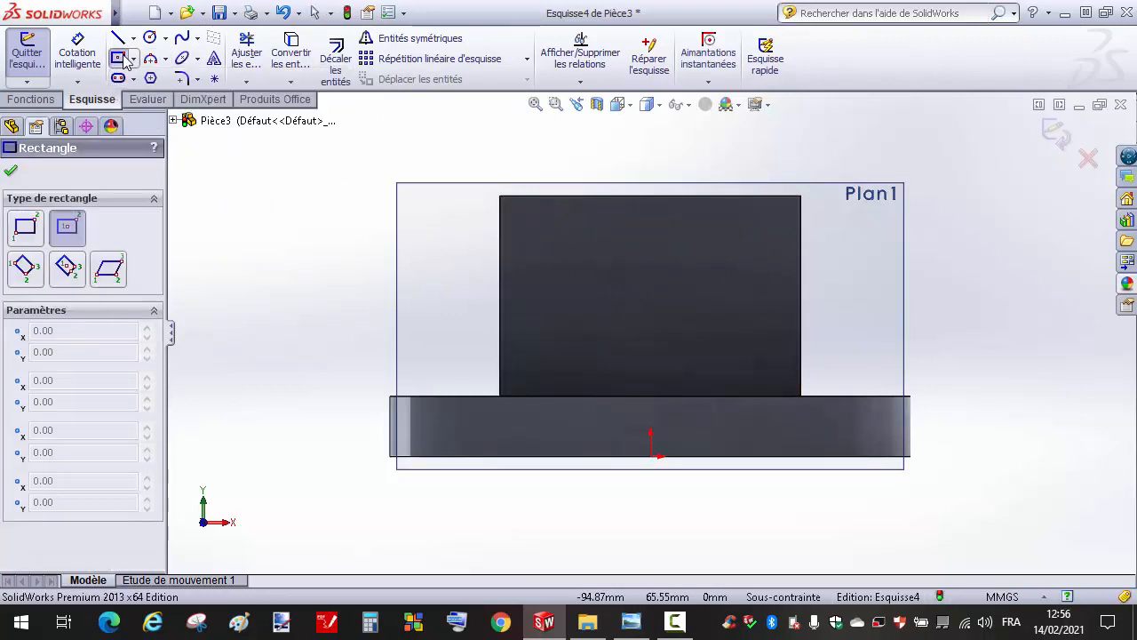
left_click(649, 195)
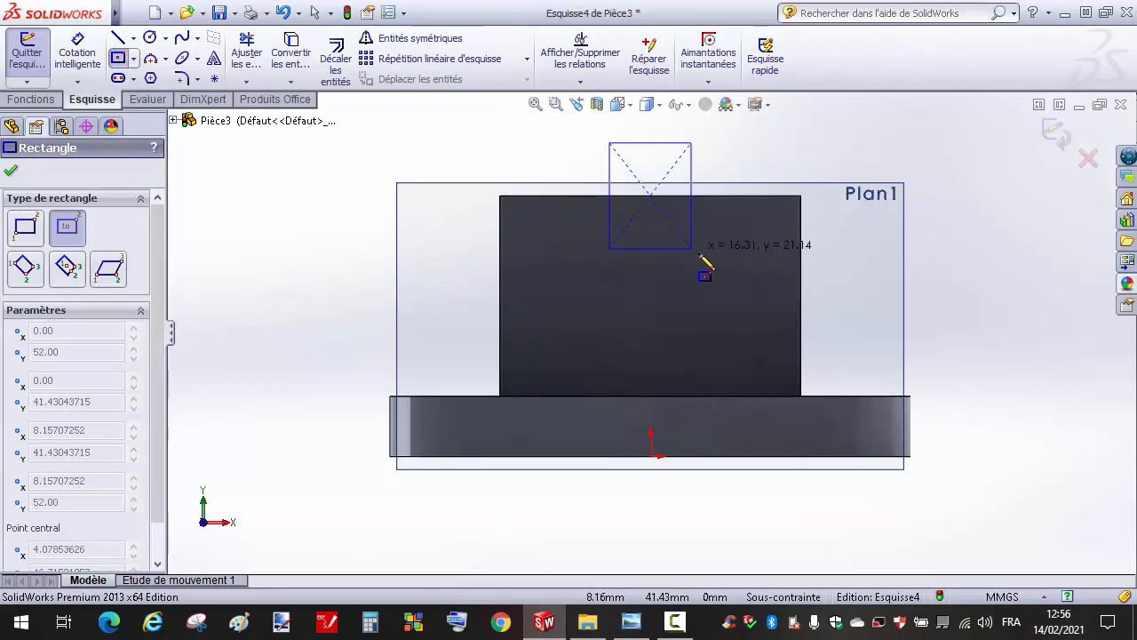
left_click(711, 268)
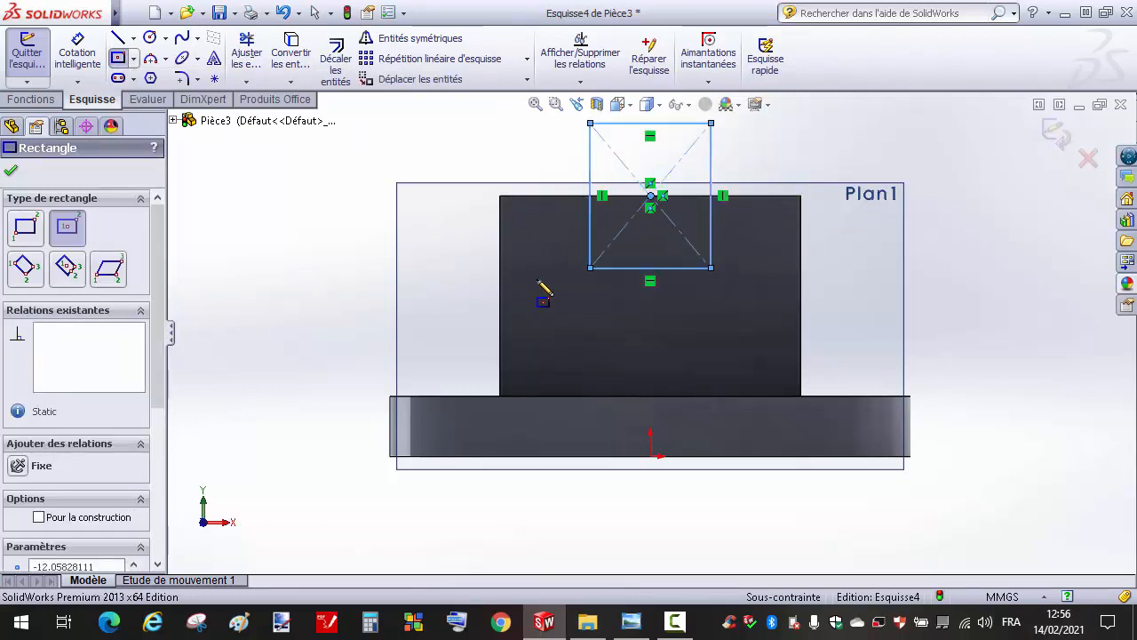
left_click(10, 171)
Dimension the distance from the rectangle's centre to its lower edge at 20 mm.
left_click(77, 53)
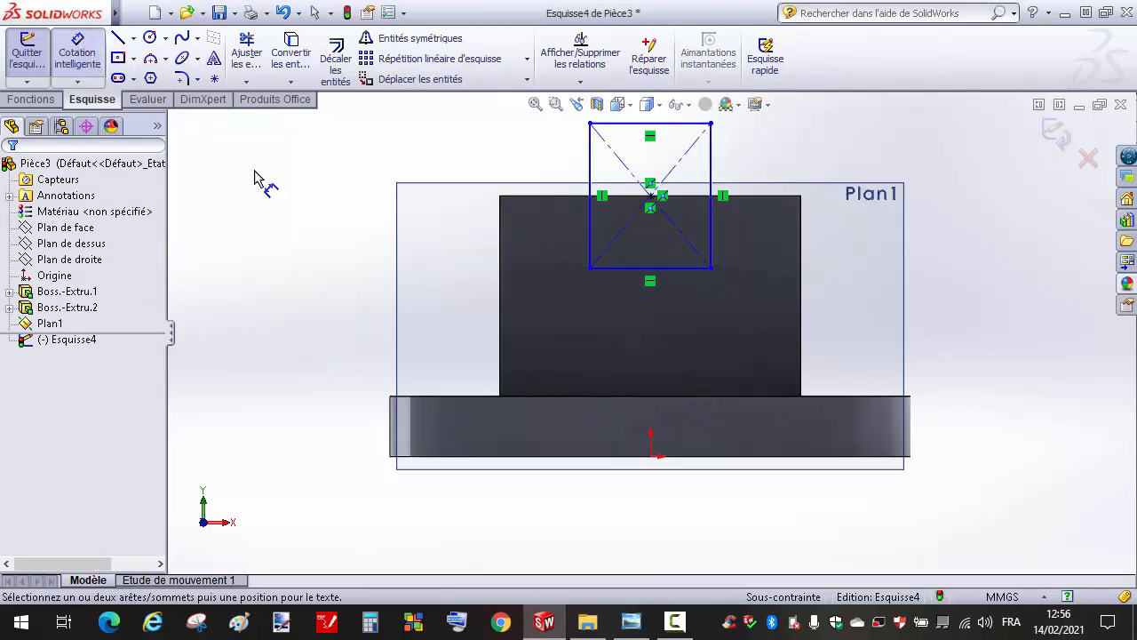
left_click(651, 196)
left_click(657, 267)
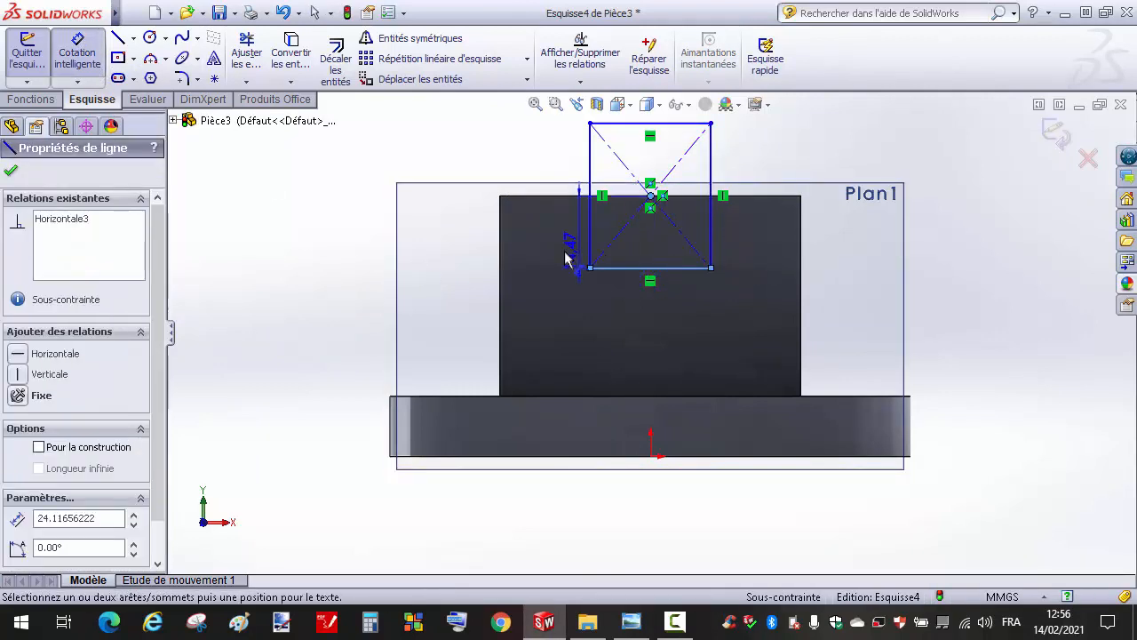
left_click(442, 247)
type("20")
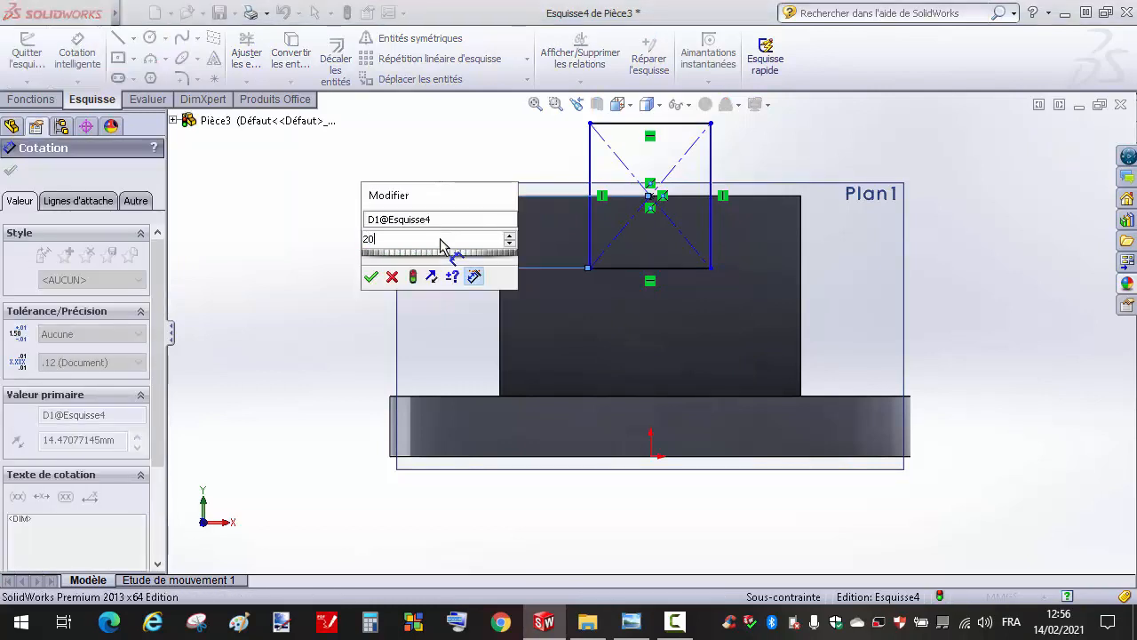
key("Return")
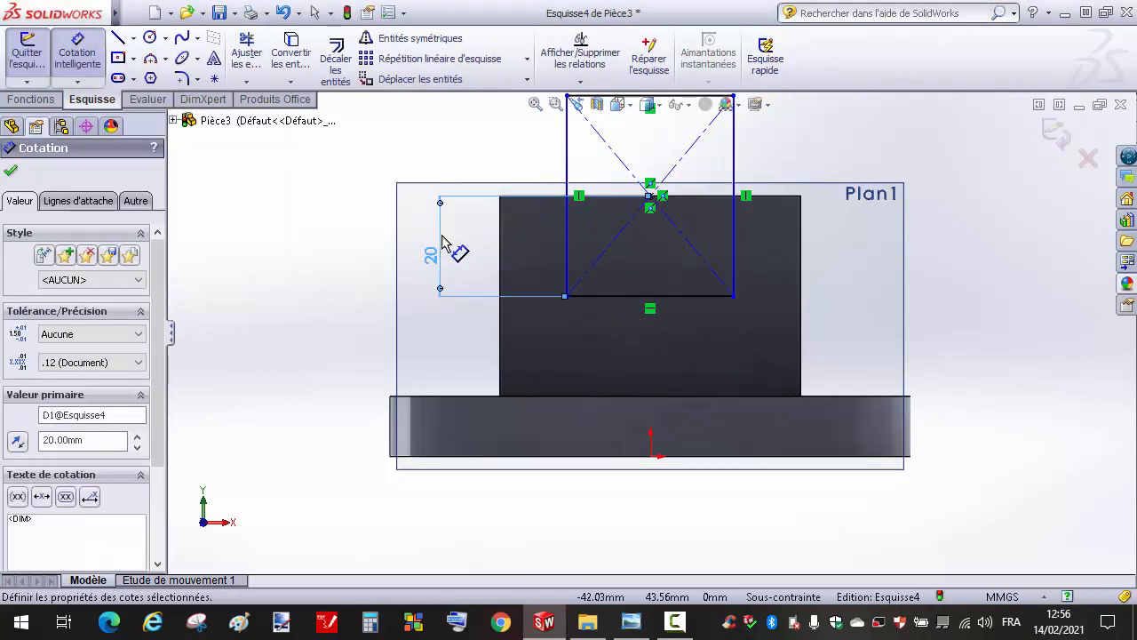
Dimension the rectangle's width between its two vertical sides at 20 mm.
left_click(735, 256)
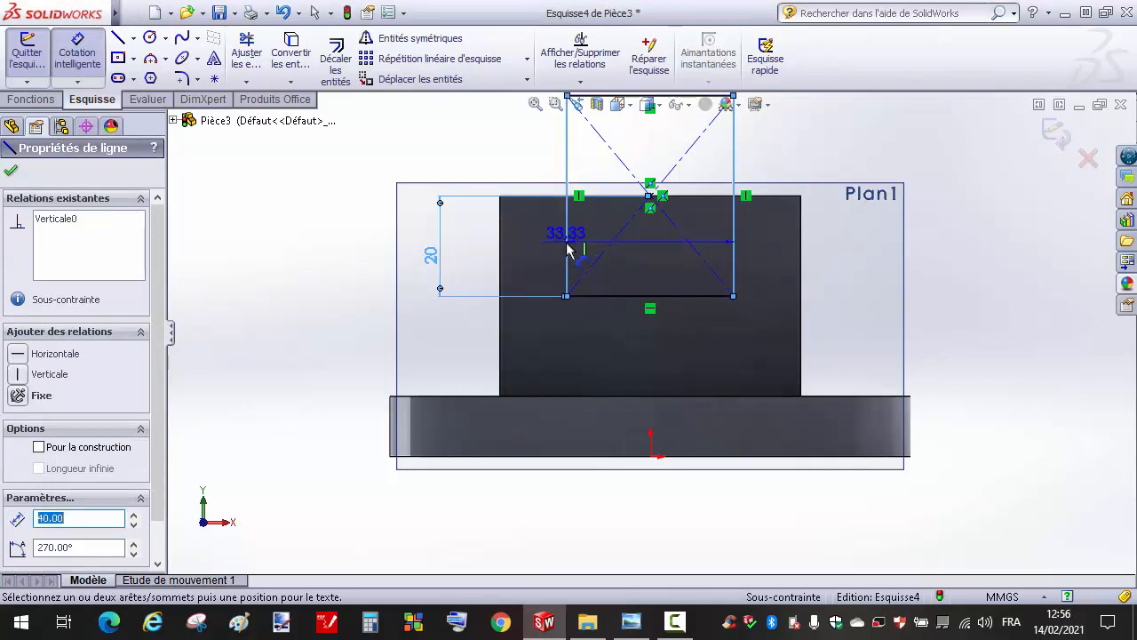
left_click(826, 167)
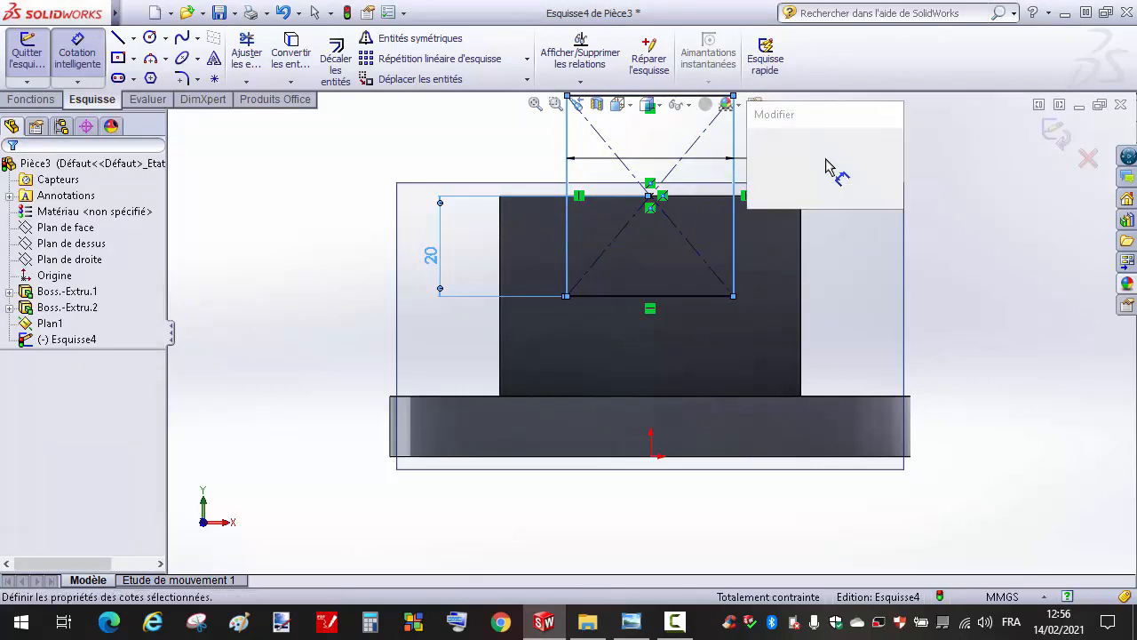
type("20")
key("Return")
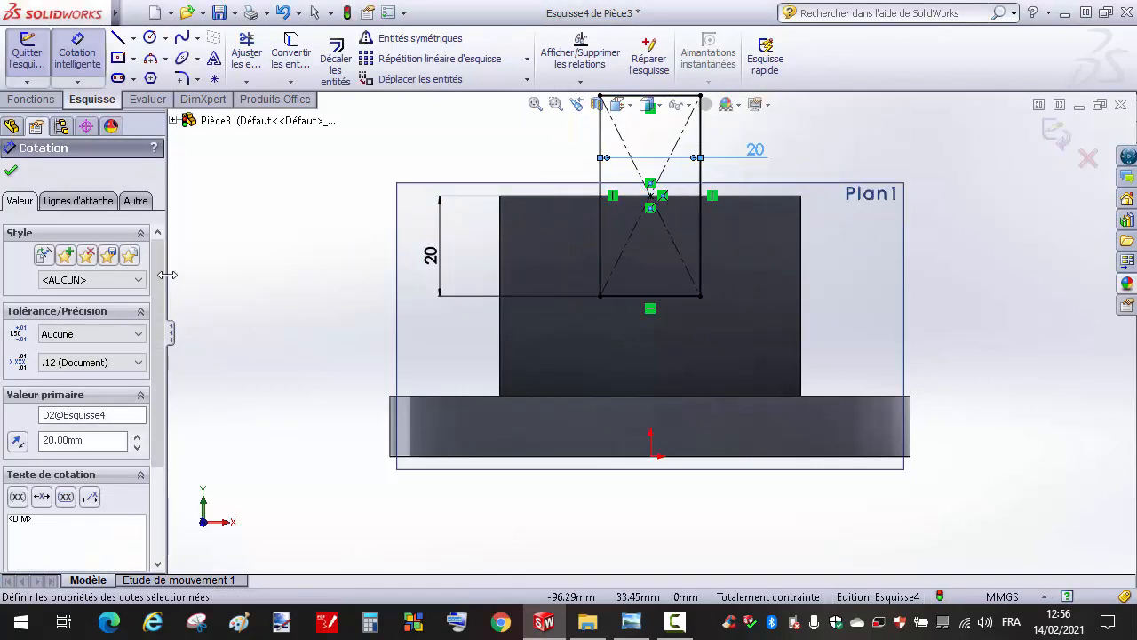
Draw a three-point arc joining the rectangle's lower corners, bulging downward as a semicircle tangent to its vertical sides.
left_click(150, 58)
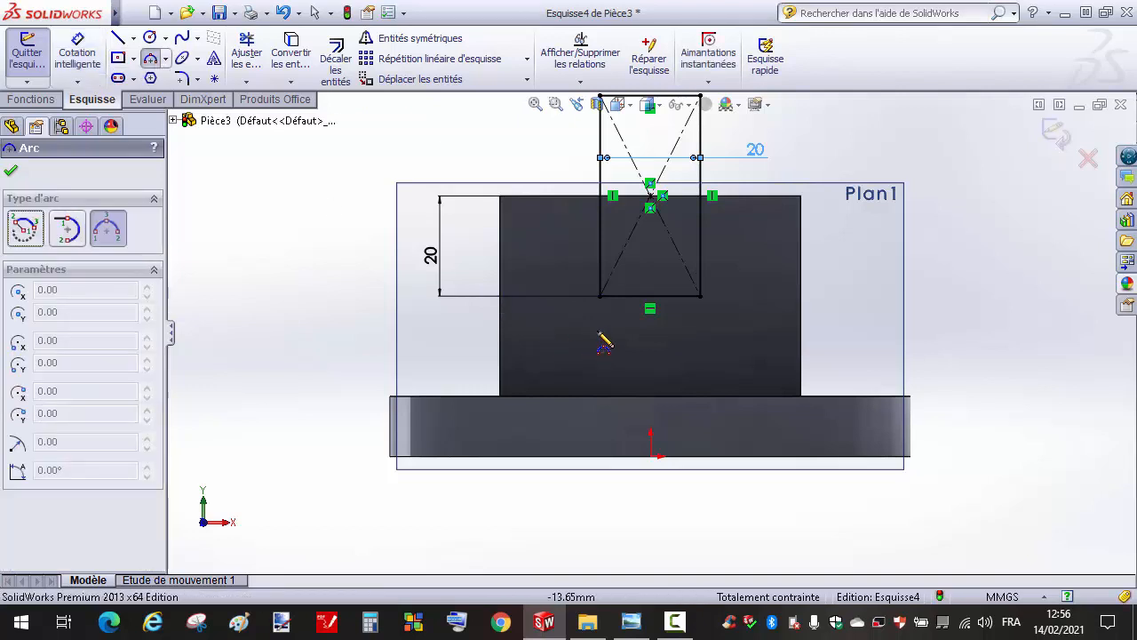
left_click(600, 296)
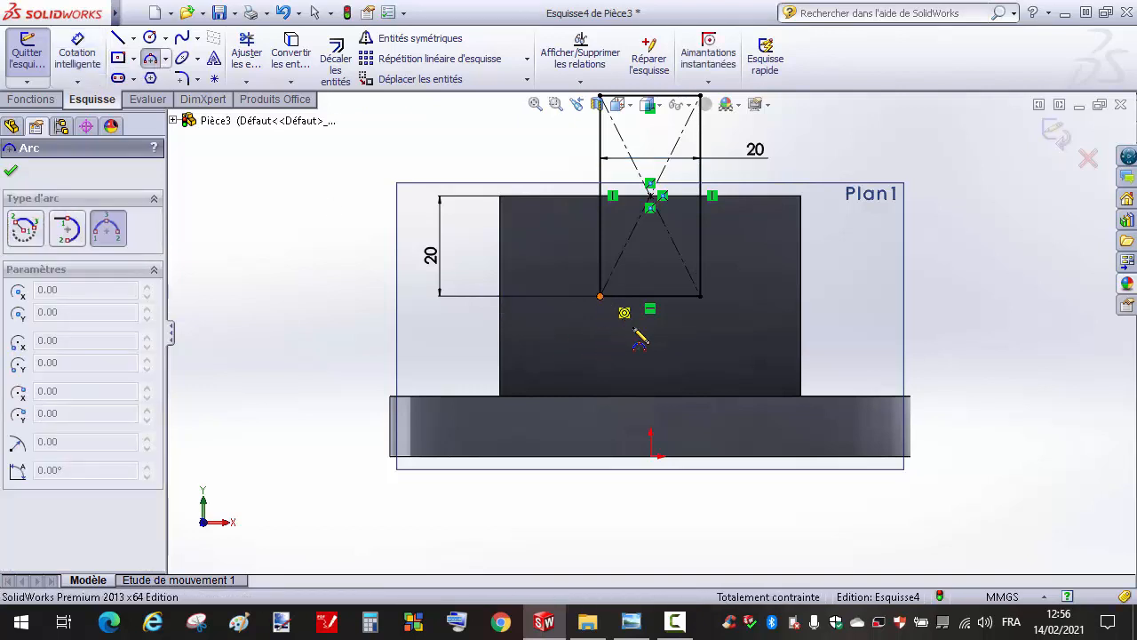
left_click(702, 297)
left_click(682, 348)
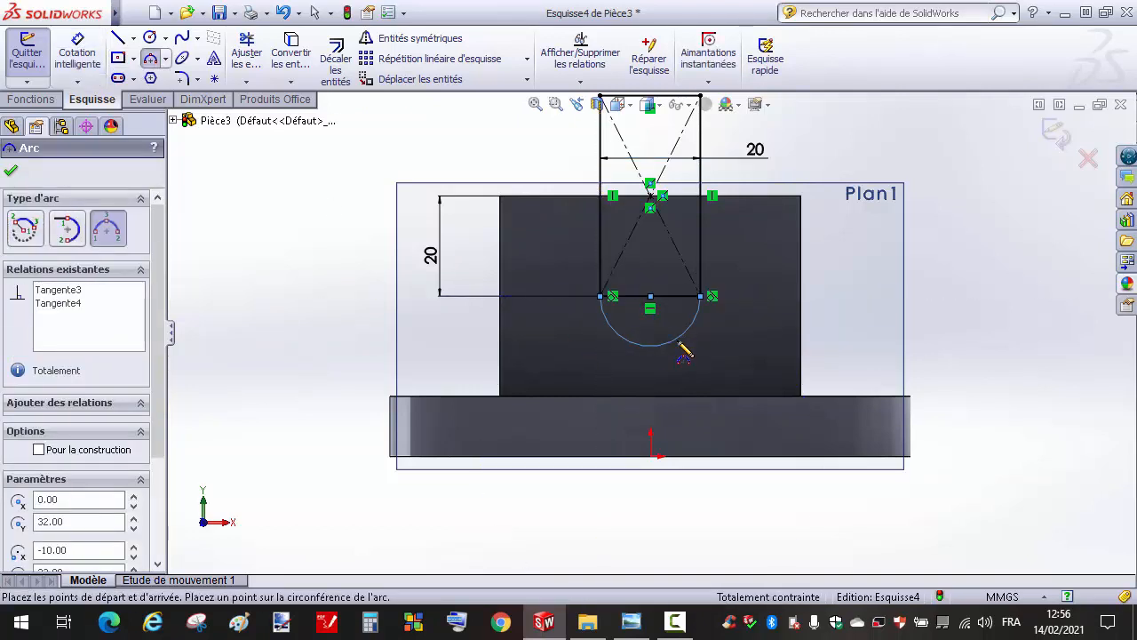
key("Escape")
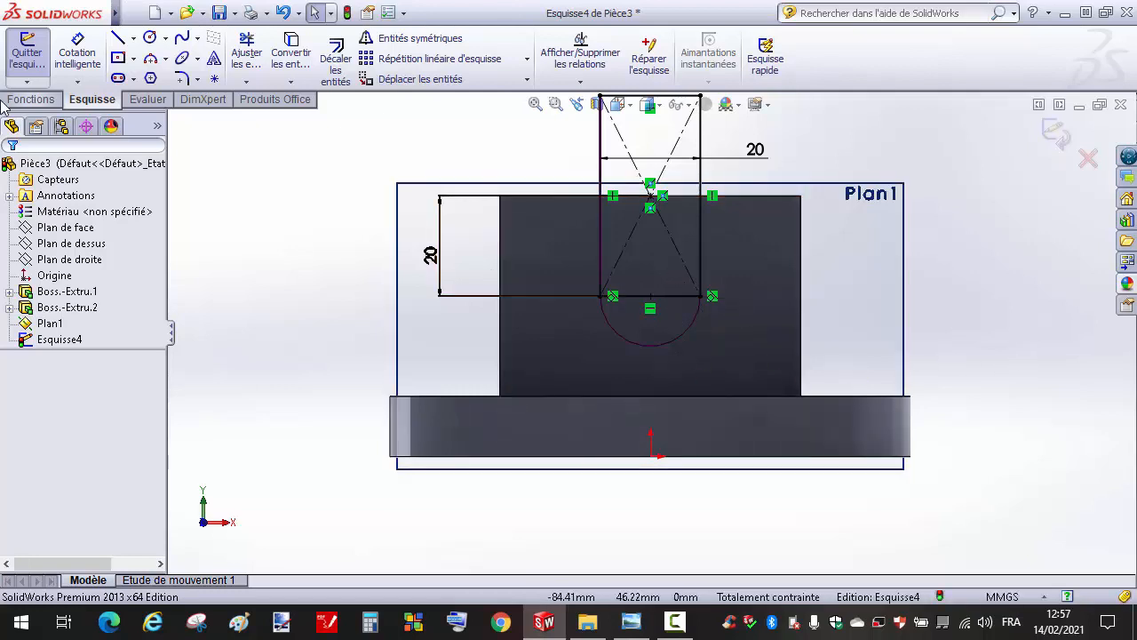
Cut-extrude the slot sketch's semicircle region and the adjoining rectangle region inside the block to a blind depth of 6 mm.
left_click(31, 99)
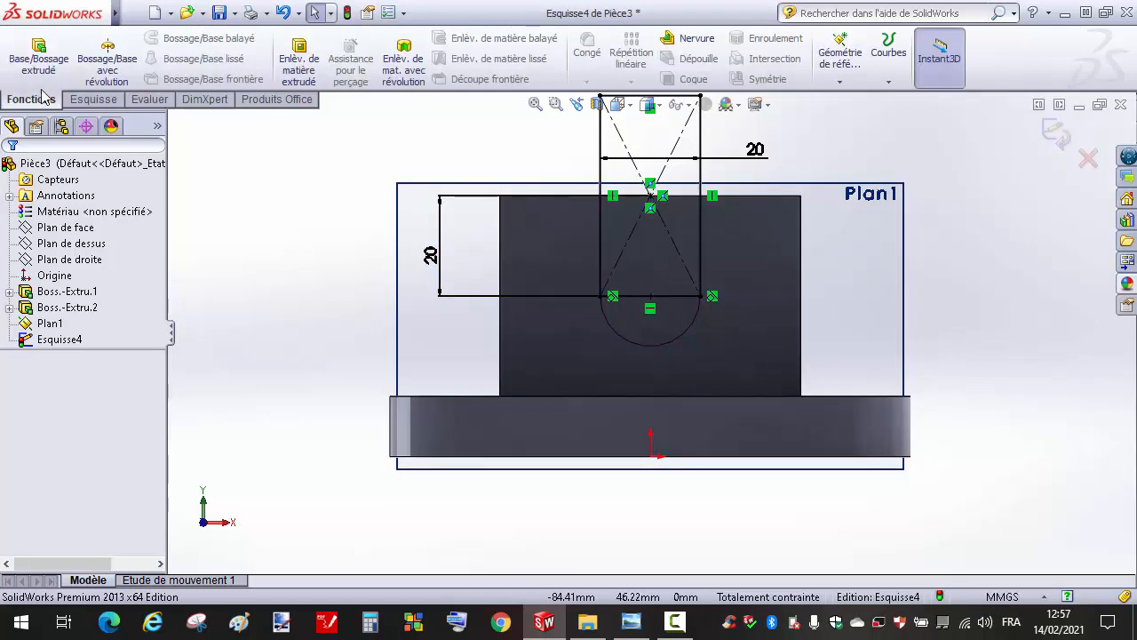
left_click(298, 60)
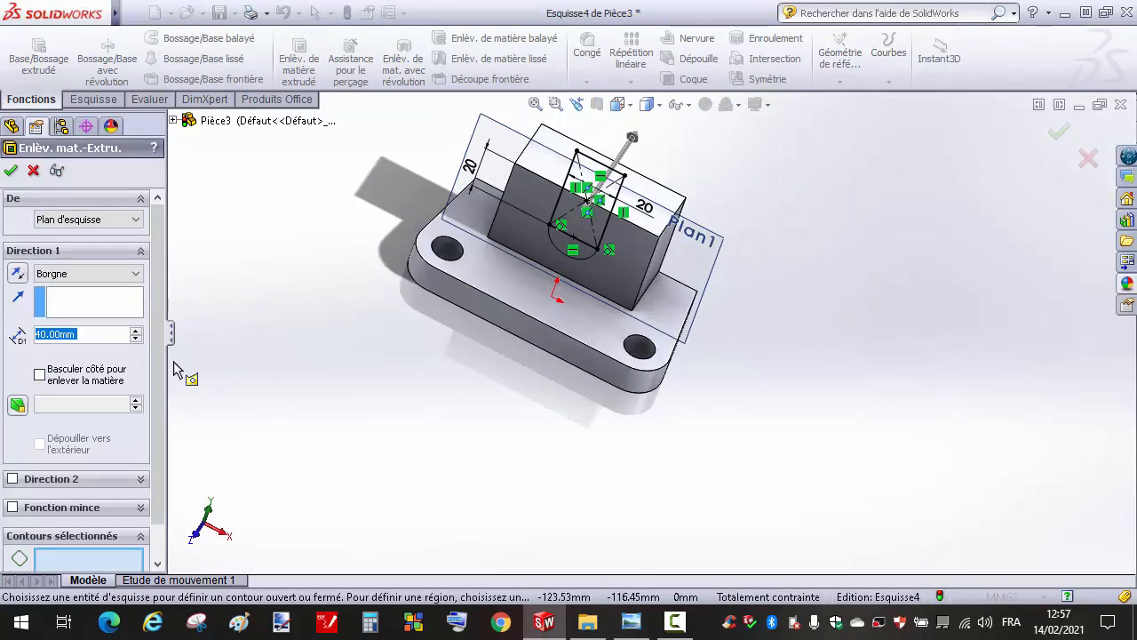
scroll(157, 436, "down", 1)
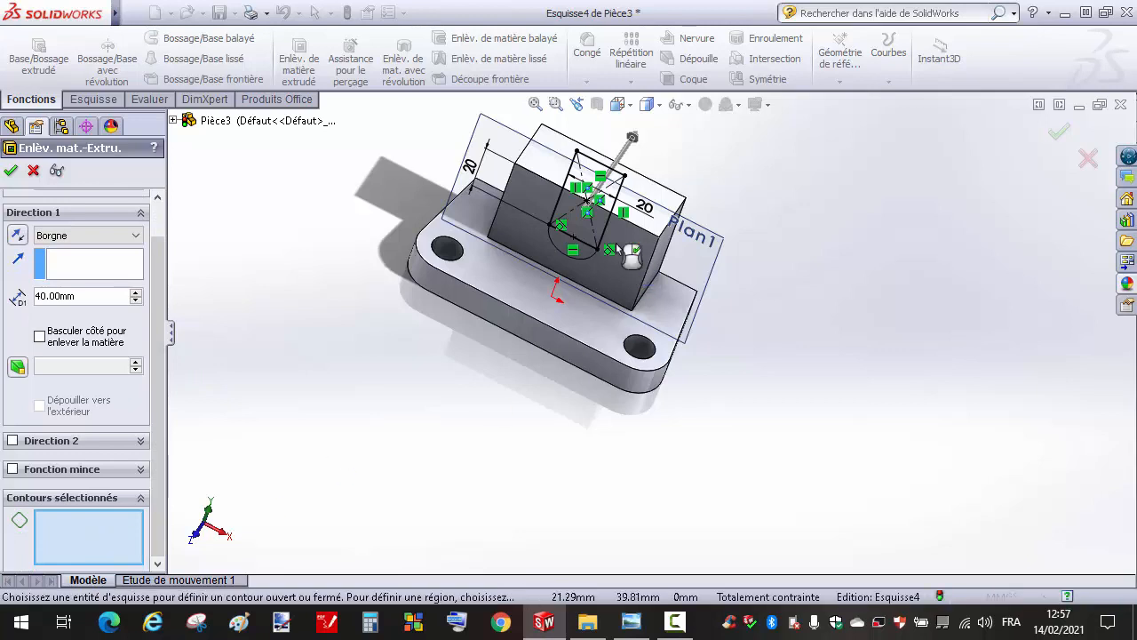
left_click(580, 252)
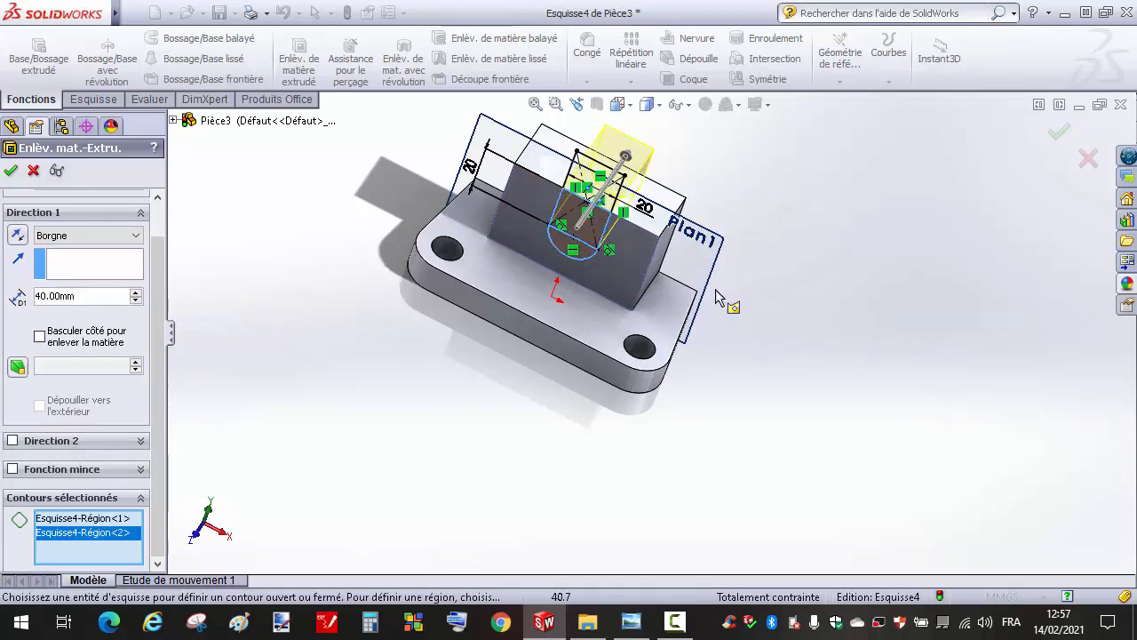
left_click(632, 621)
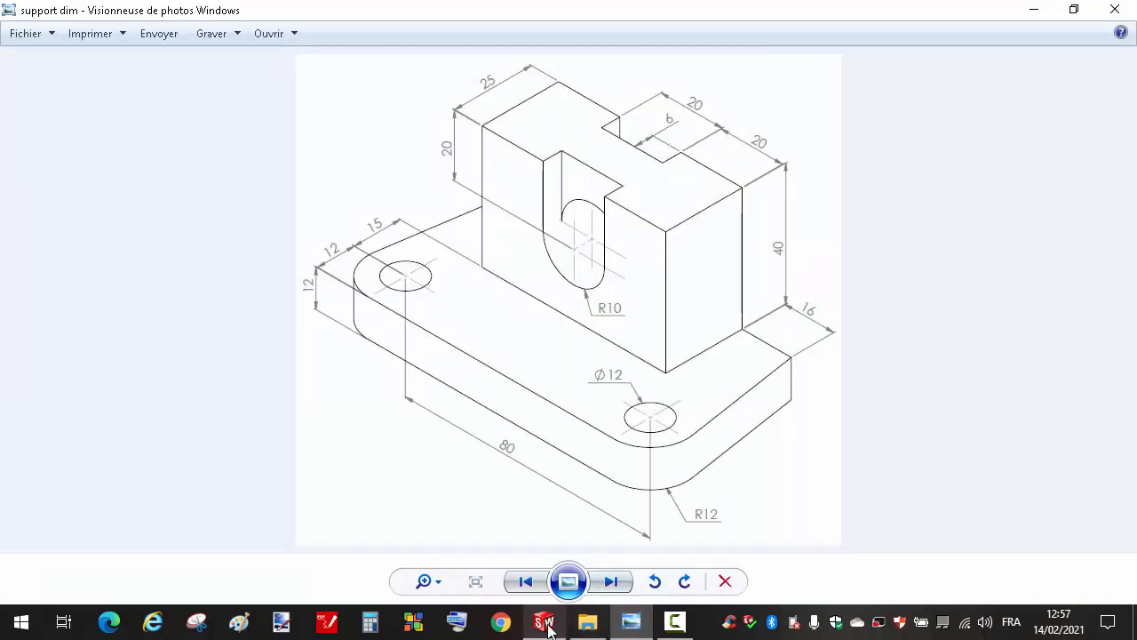
mouse_move(543, 622)
left_click(597, 489)
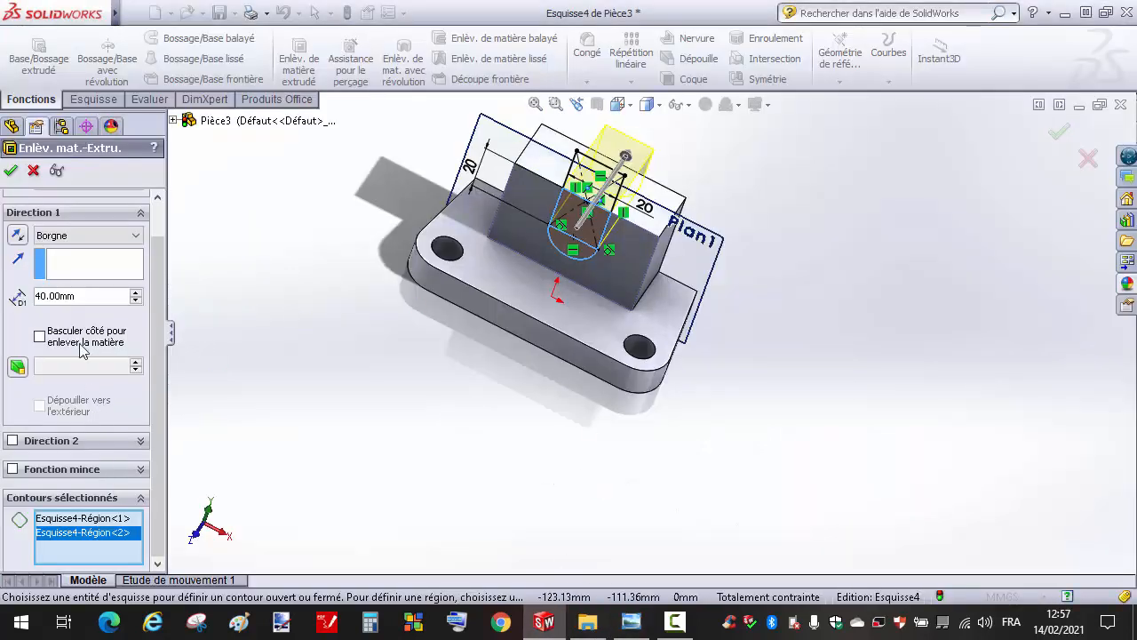
type("5")
key("Return")
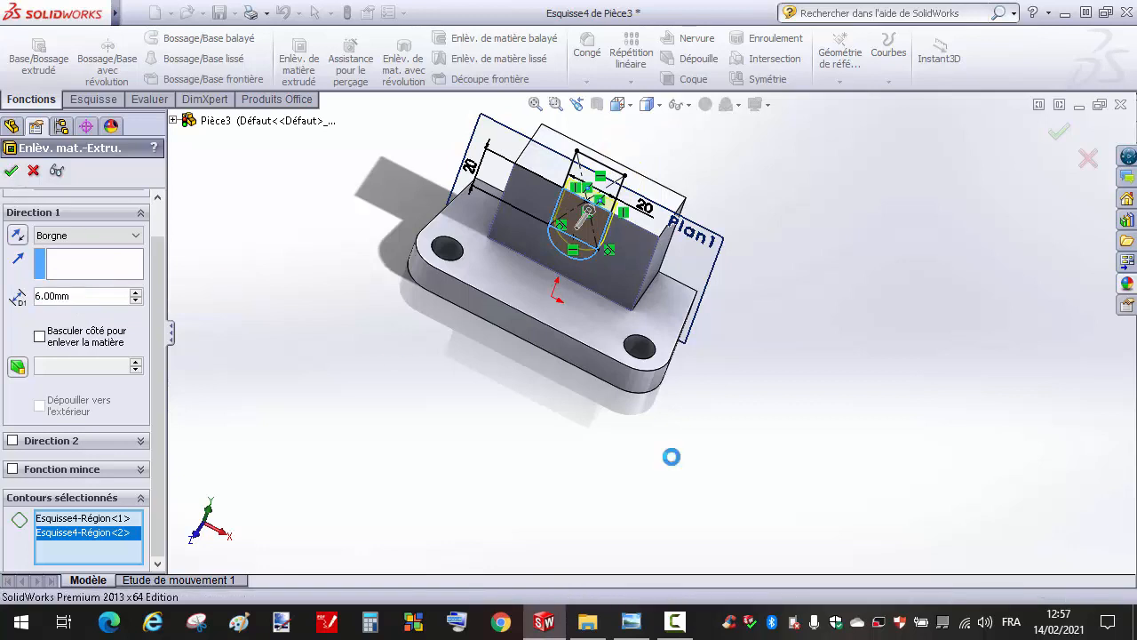
left_click(867, 322)
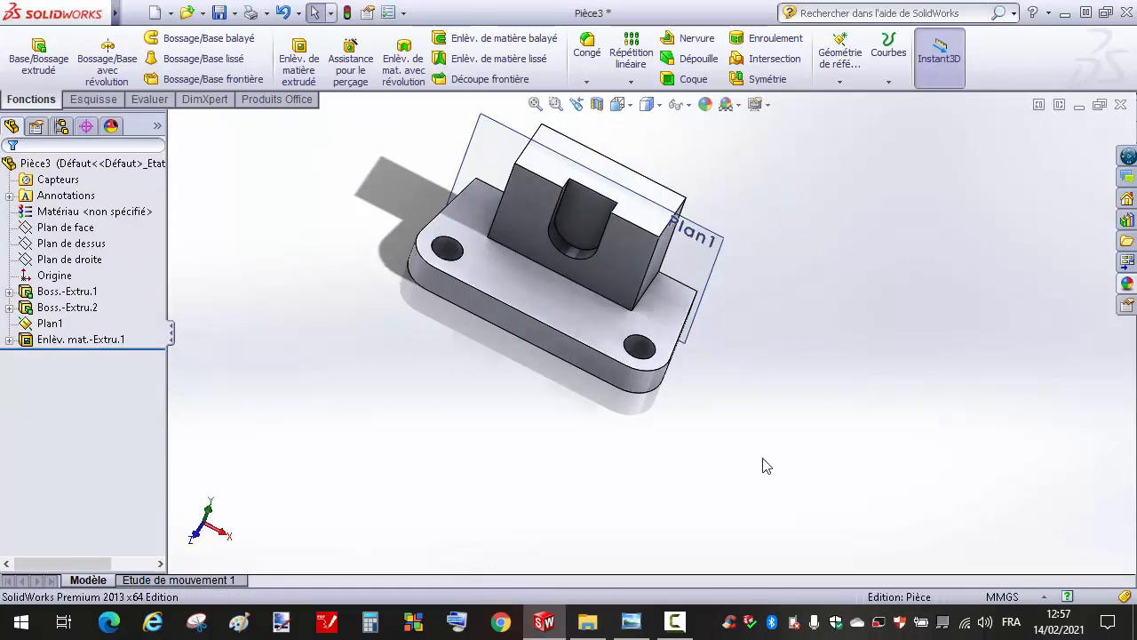
Sketch a circle of about 10 mm radius on the slot's recessed face, centred on the slot's rounded end.
left_click(578, 239)
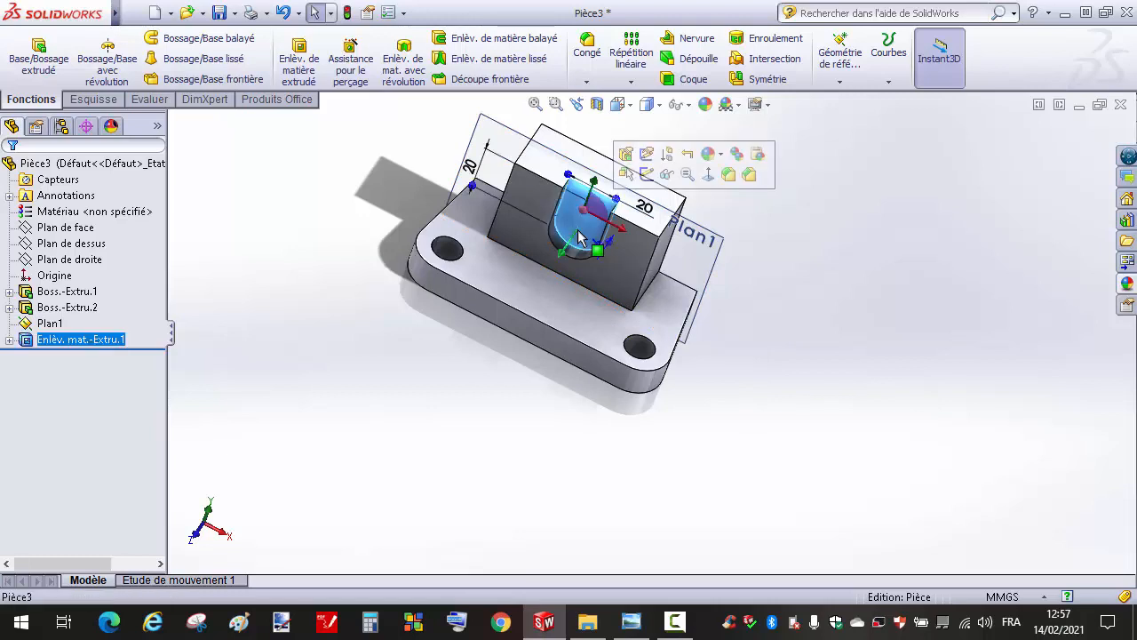
left_click(648, 176)
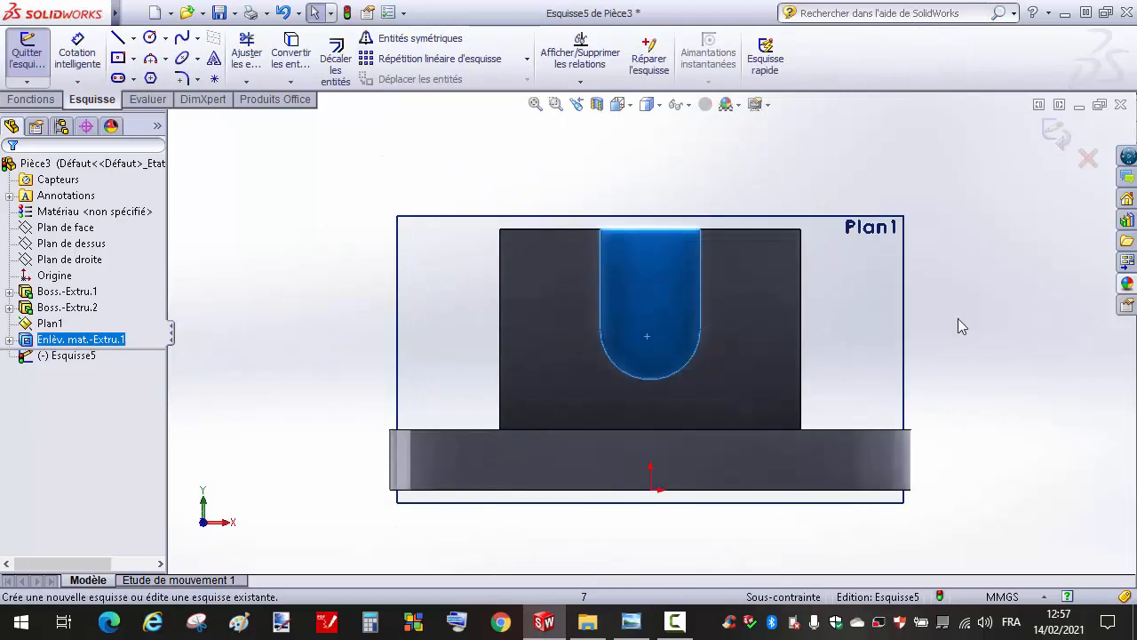
left_click(222, 293)
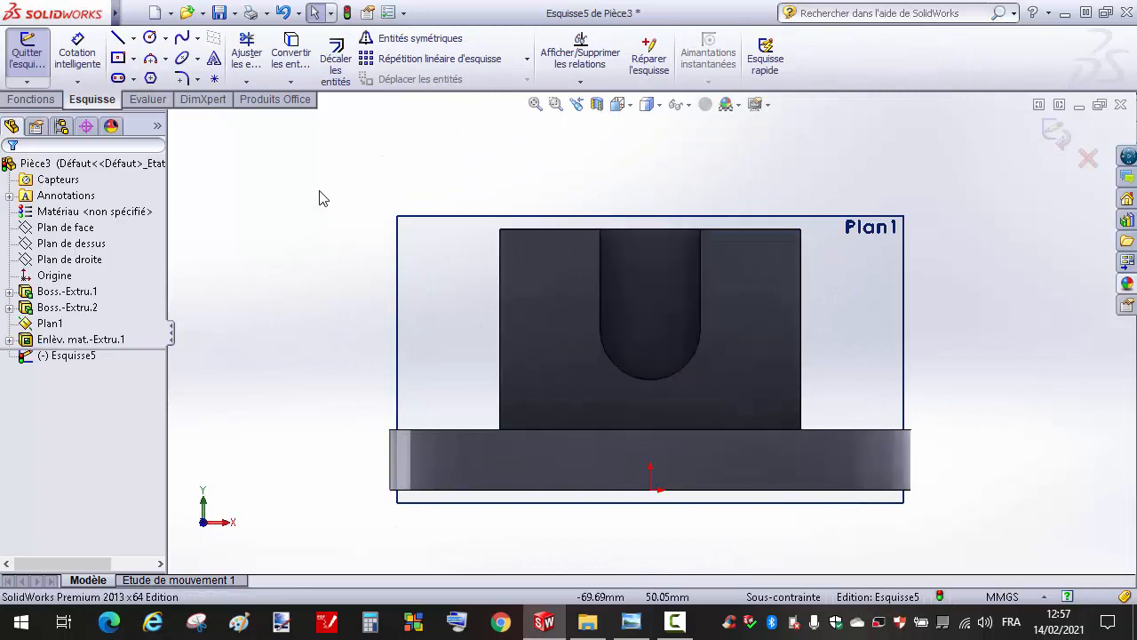
left_click(149, 37)
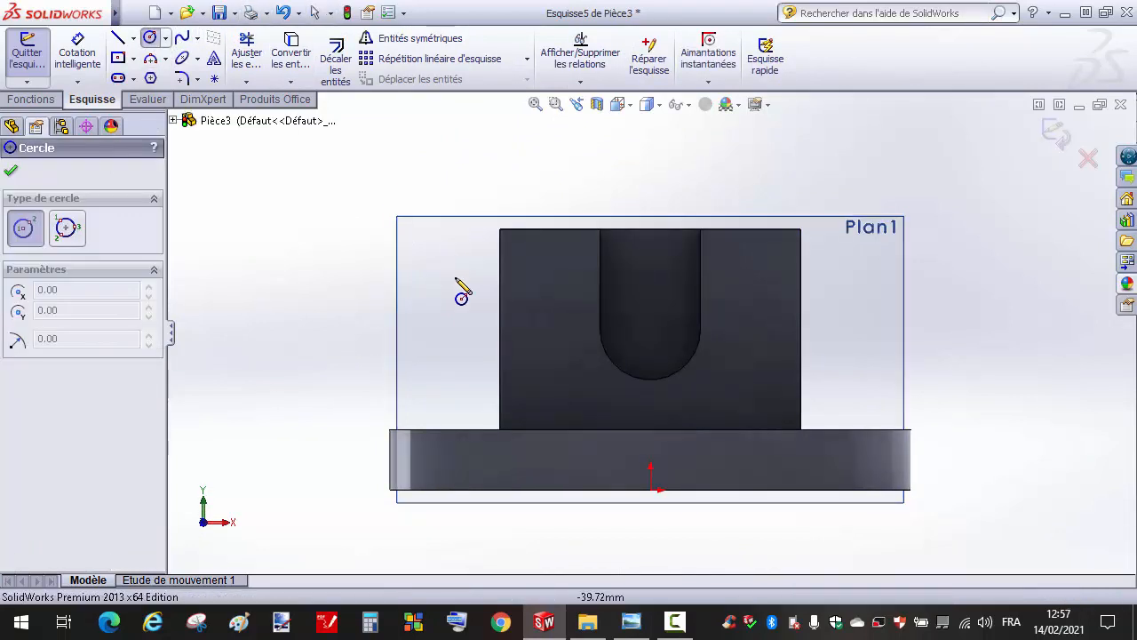
left_click(651, 329)
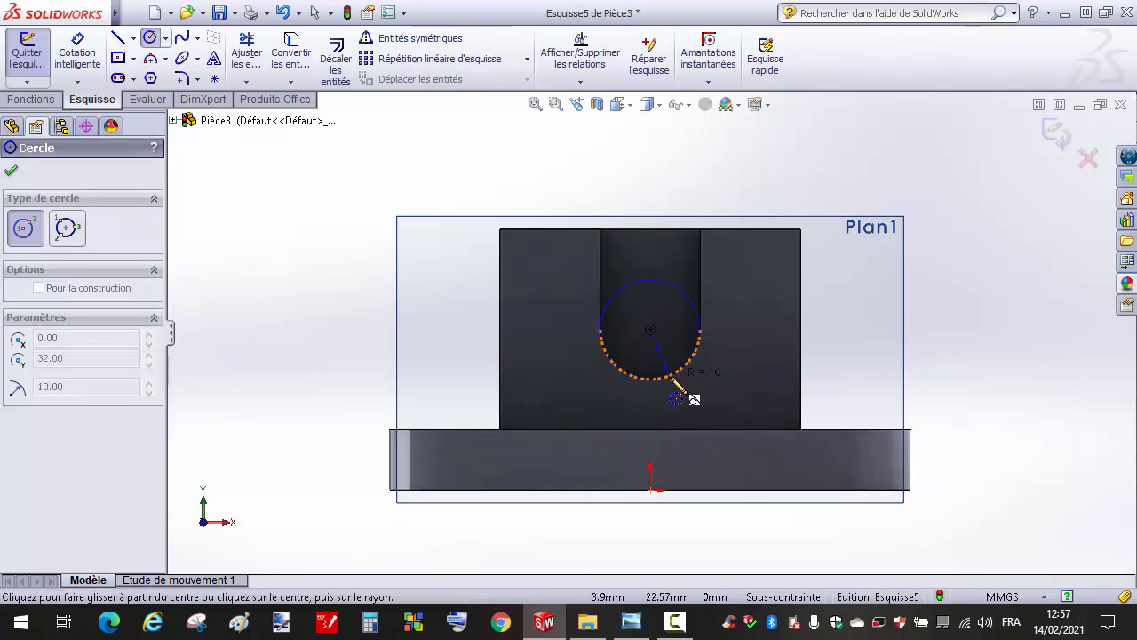
left_click(675, 385)
key("Escape")
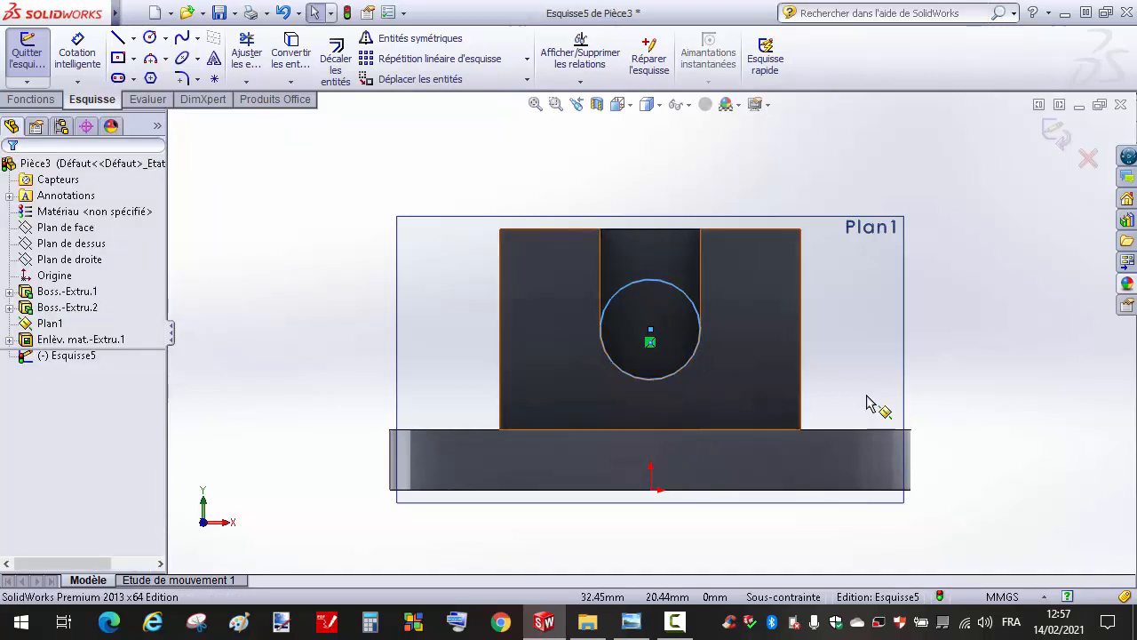
Add an equal relation between the circle and the rounded bottom edge of the slot.
left_click(685, 286)
mouse_move(682, 293)
left_mouse_down()
mouse_move(701, 281)
mouse_move(692, 297)
mouse_move(701, 292)
left_mouse_up()
left_click(1009, 376)
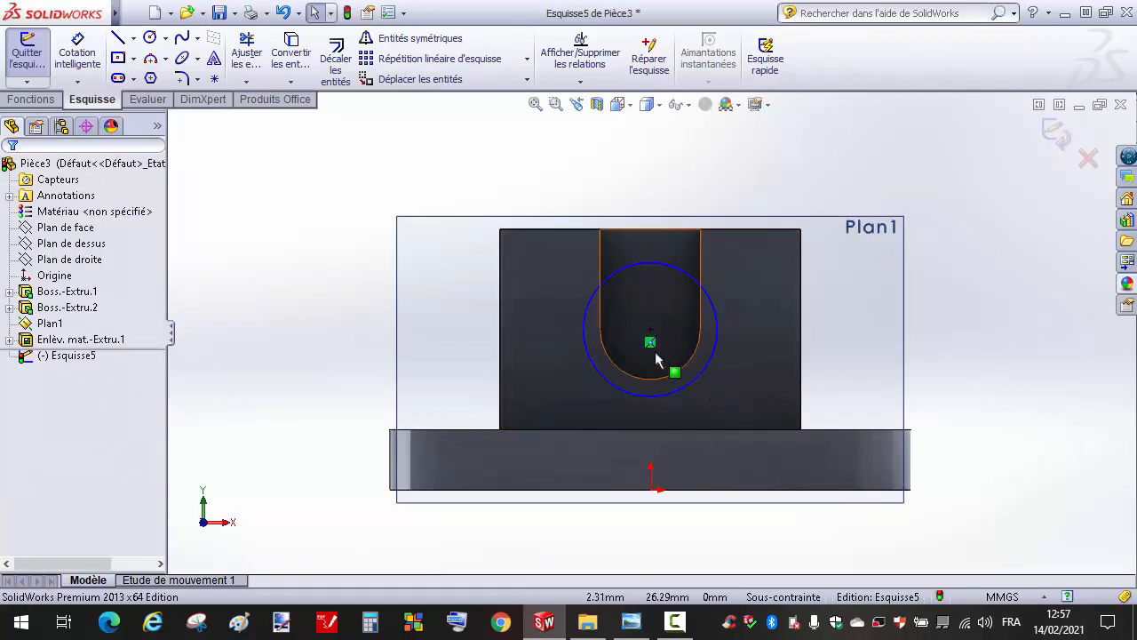
left_click(689, 385, "ctrl")
left_click(802, 315)
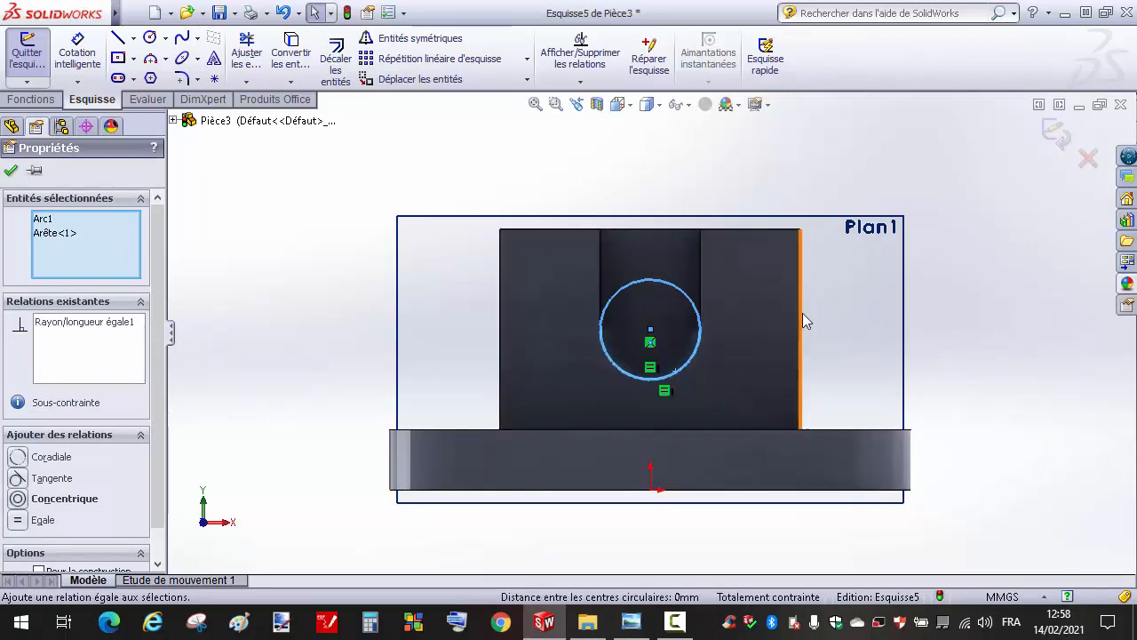
left_click(954, 388)
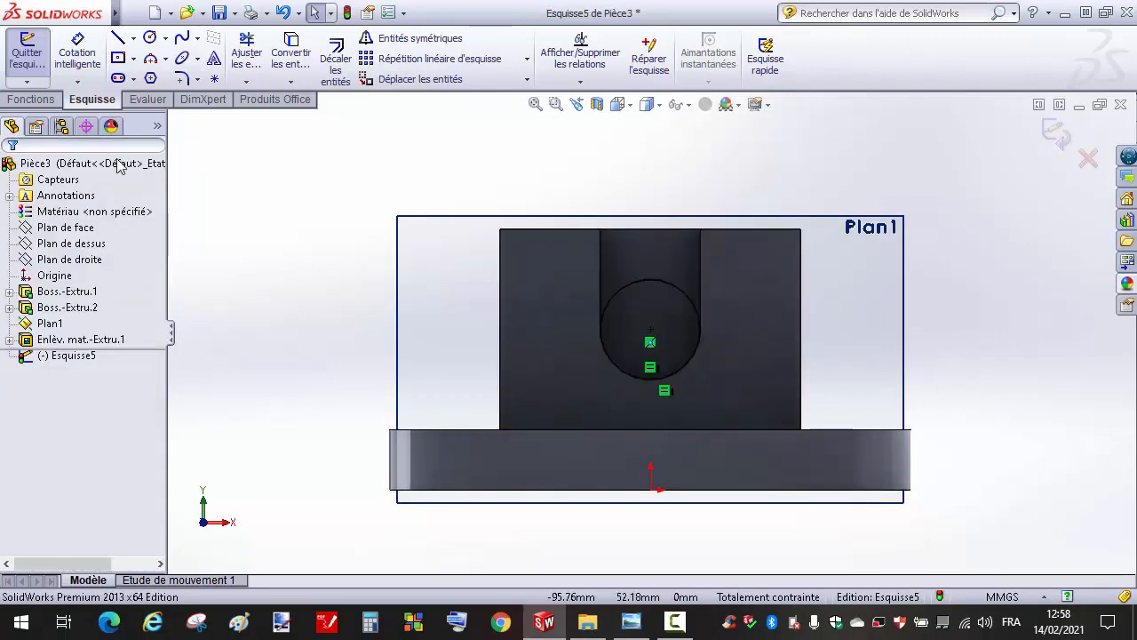
Cut-extrude the circle through all of the block.
left_click(40, 99)
left_click(293, 58)
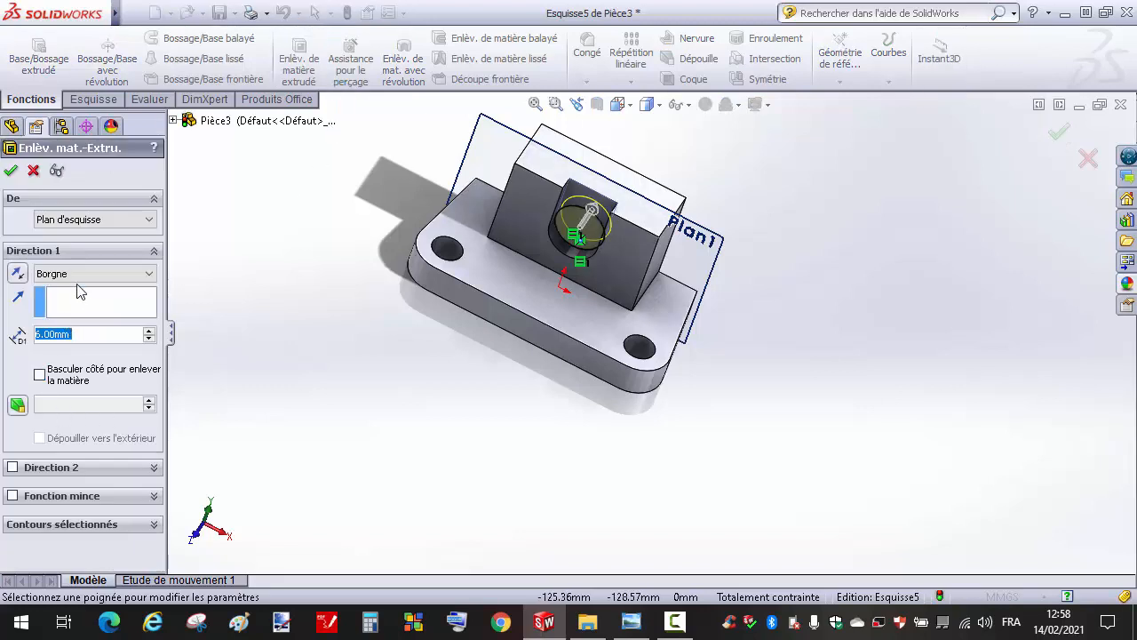
left_click(80, 274)
left_click(82, 300)
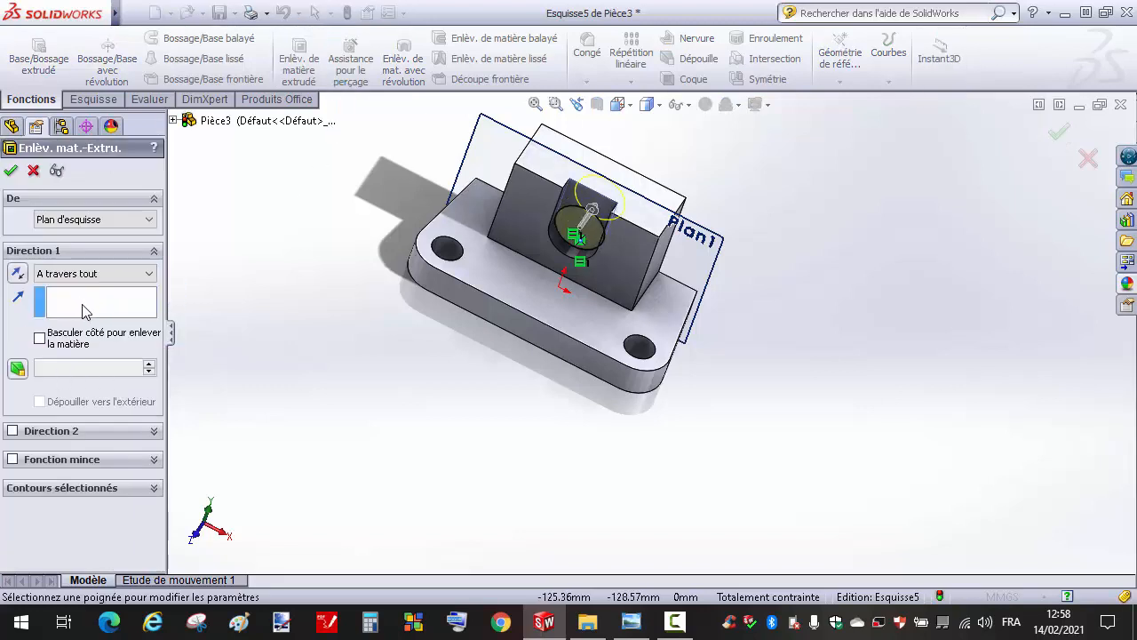
left_click(9, 172)
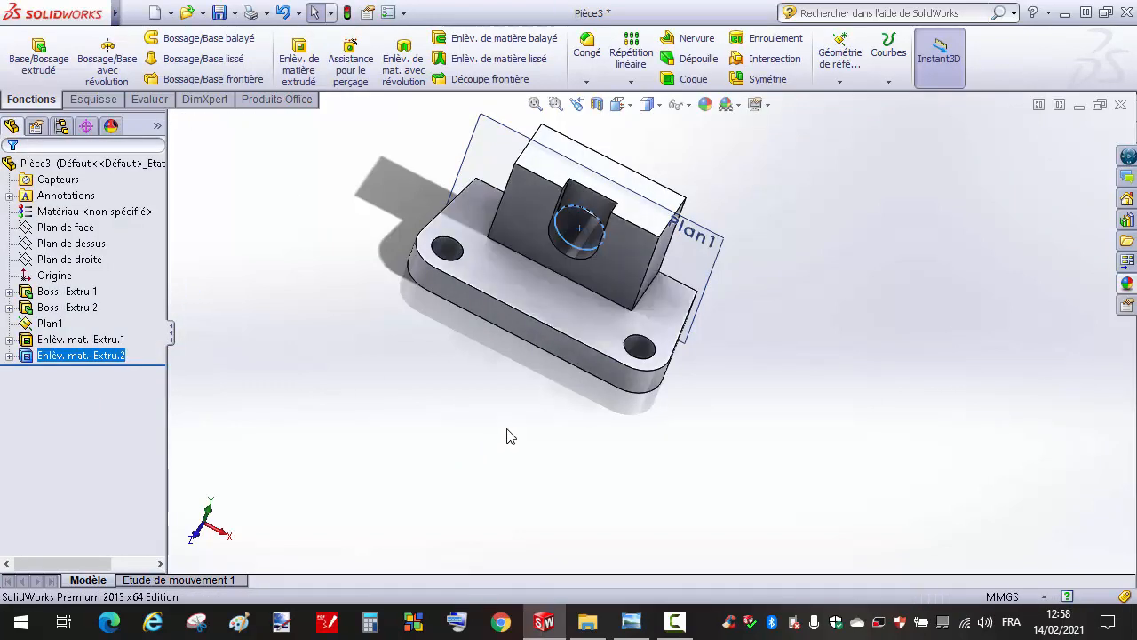
Mirror the slot cut Enlèv. mat.-Extru.1 about Plan1 to the opposite side of the block.
key("Up")
key("Up")
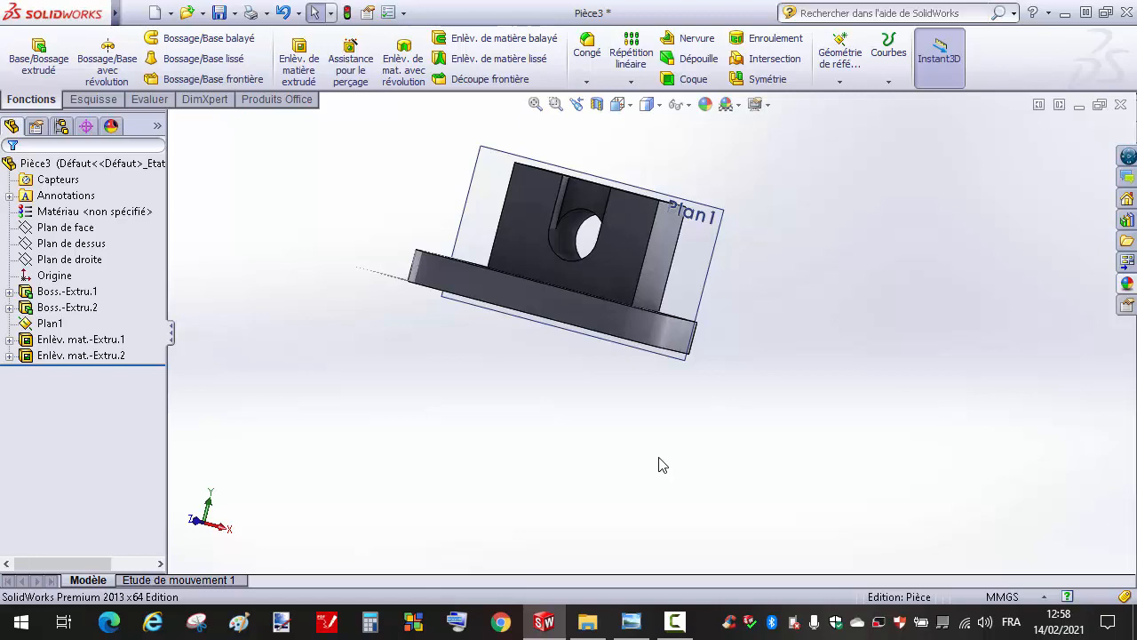
left_click(691, 213)
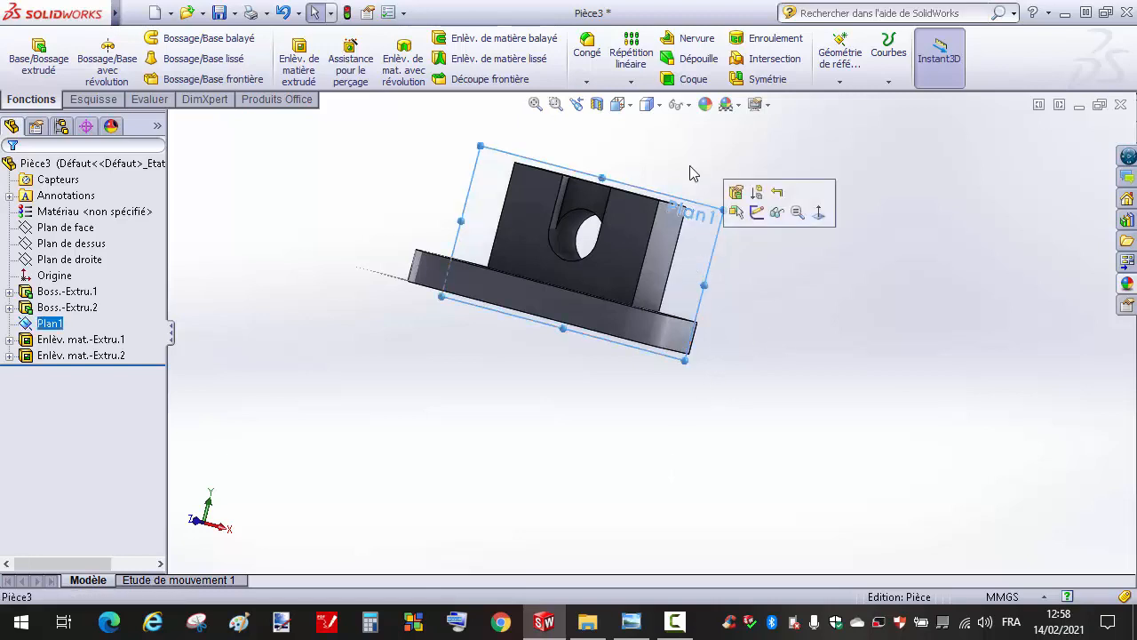
left_click(631, 81)
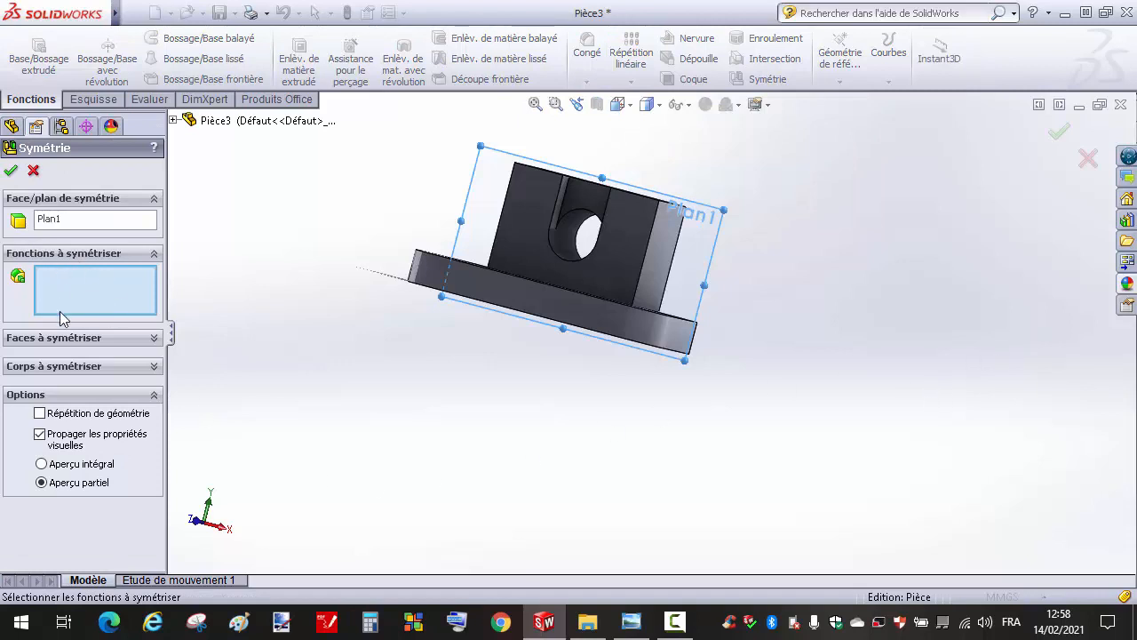
left_click(174, 121)
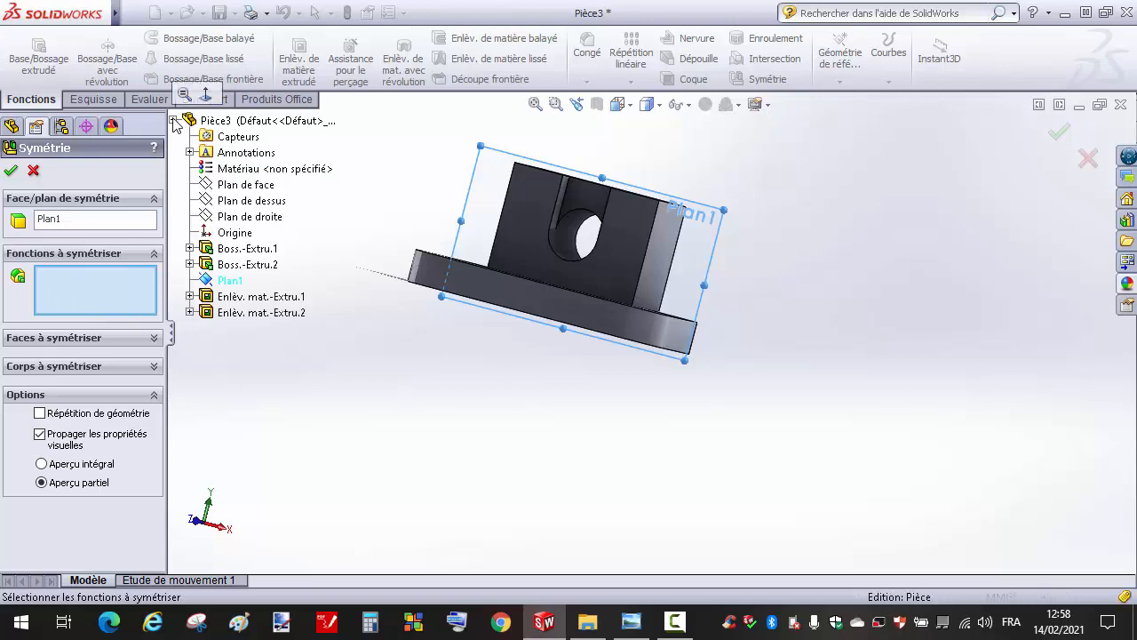
left_click(269, 297)
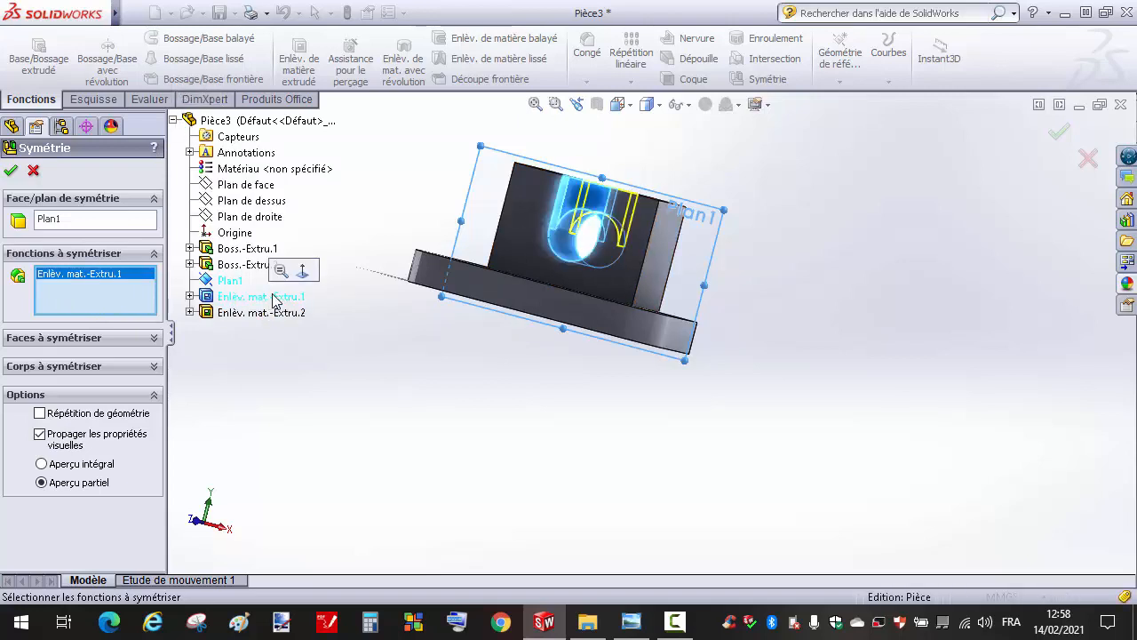
left_click(12, 172)
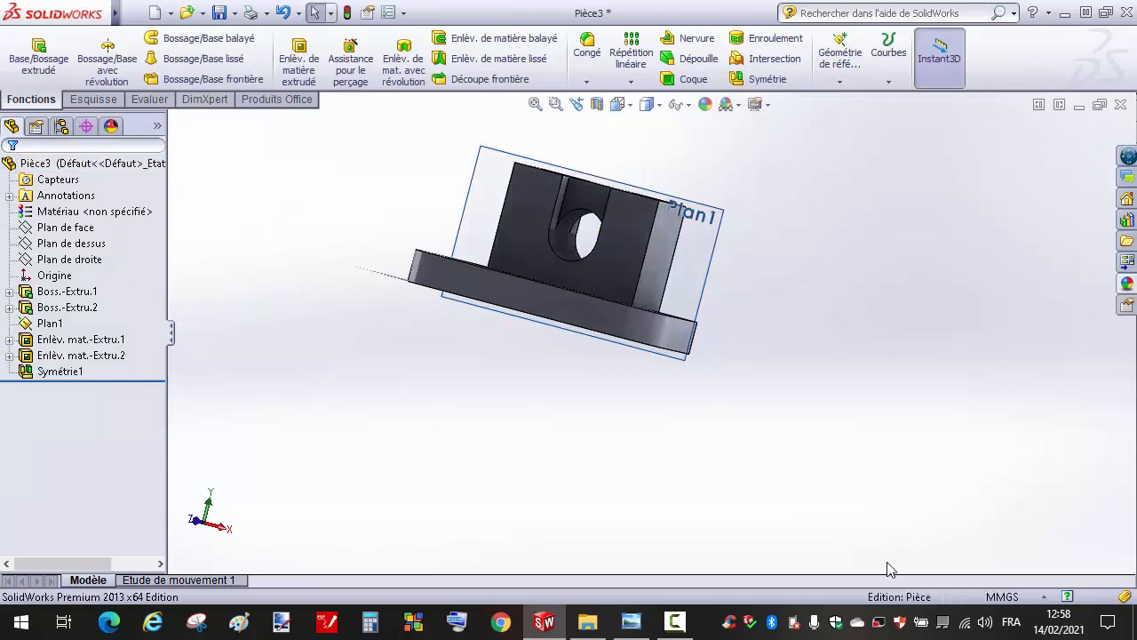
Examine the mirrored slot and through hole from all around the part and from above.
key("Left")
key("Left")
key("Left")
key("Left")
key("Left")
key("Left")
key("Left")
key("Left")
key("Left")
key("Left")
key("Left")
key("Left")
key("Left")
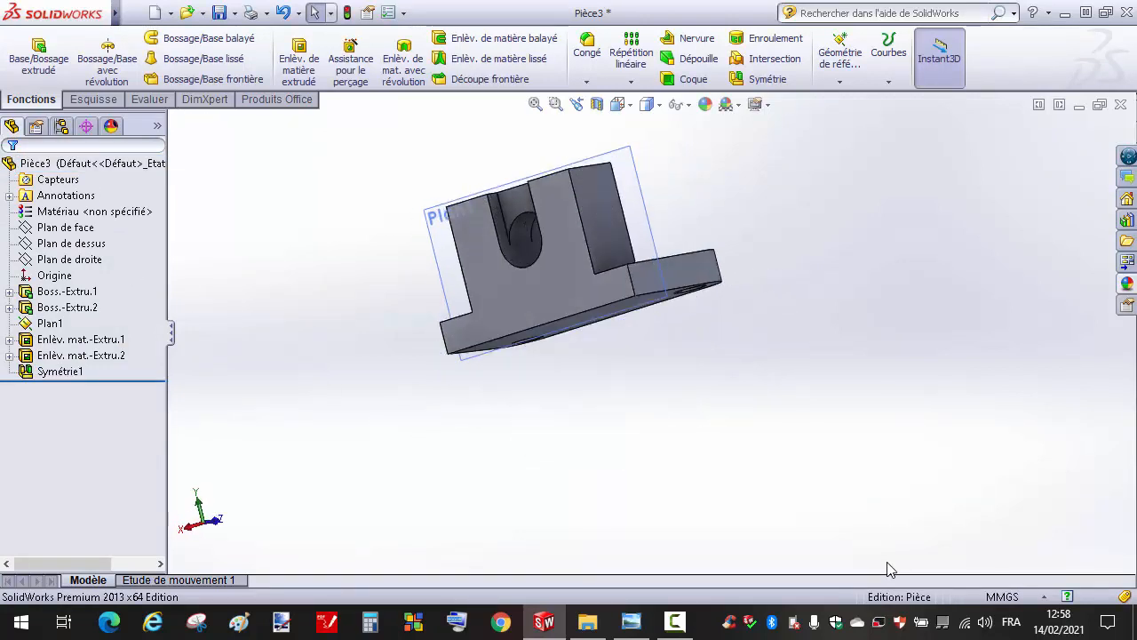
key("Left")
key("Left")
key("Left")
key("Left")
key("Left")
key("Left")
key("Left")
key("Left")
key("Left")
key("Left")
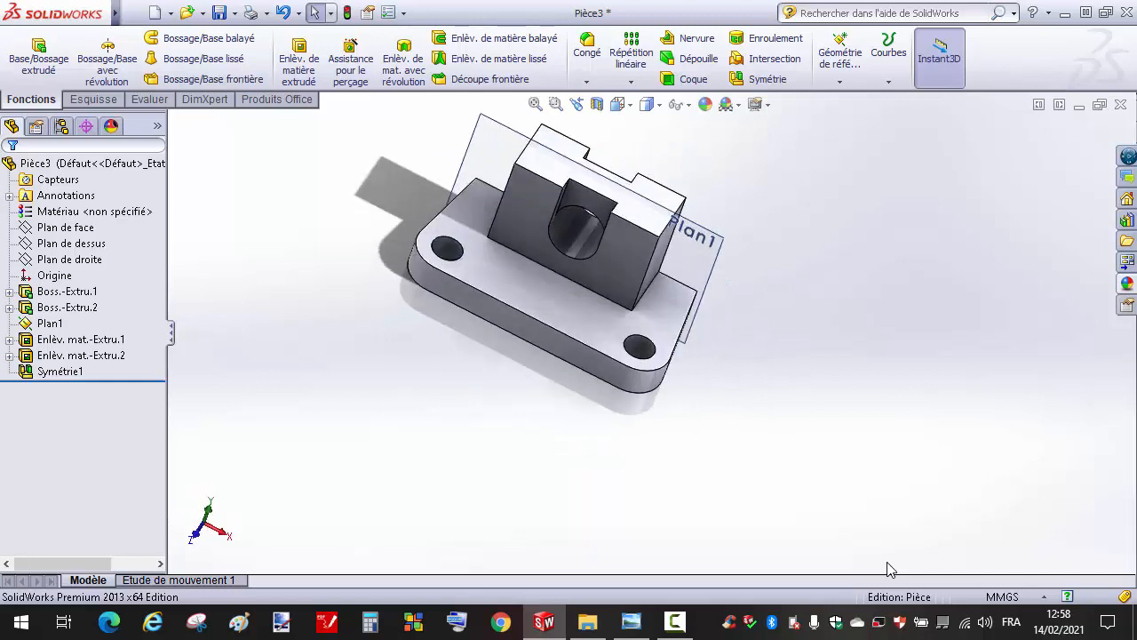
key("Down")
key("Down")
key("Down")
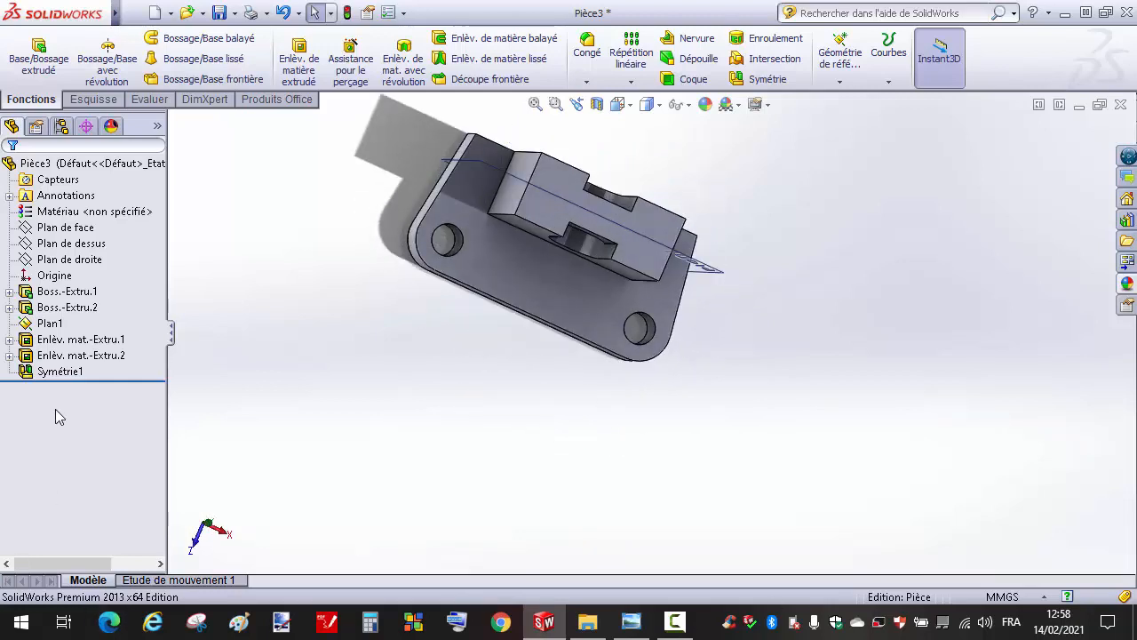
Hide the reference plane Plan1 and set the part to the isometric view.
left_click(55, 307)
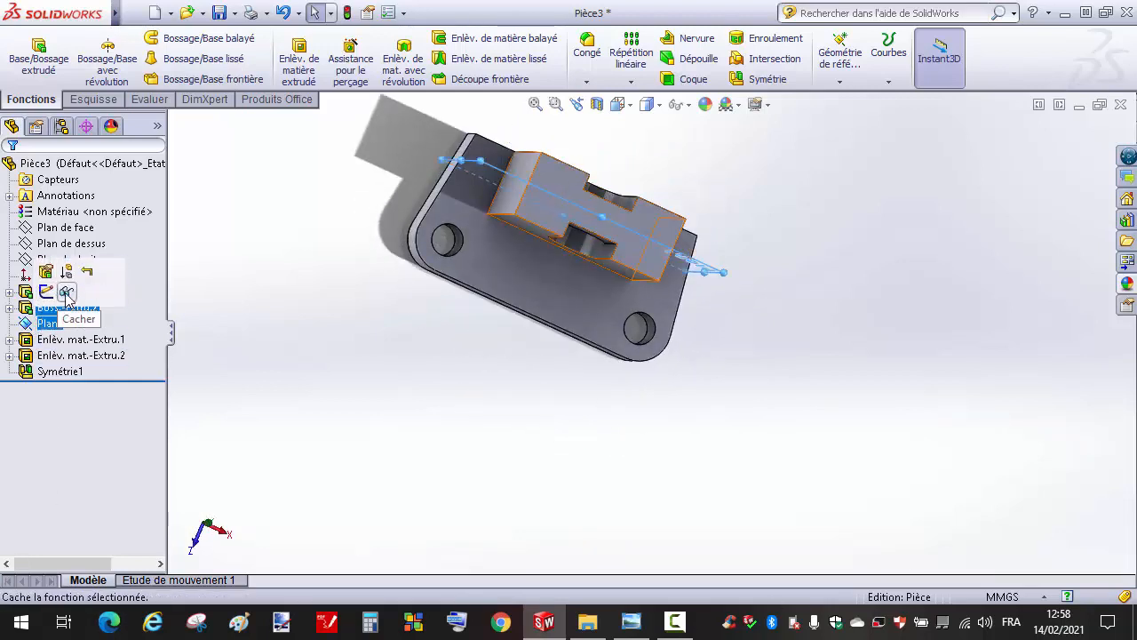
left_click(675, 484)
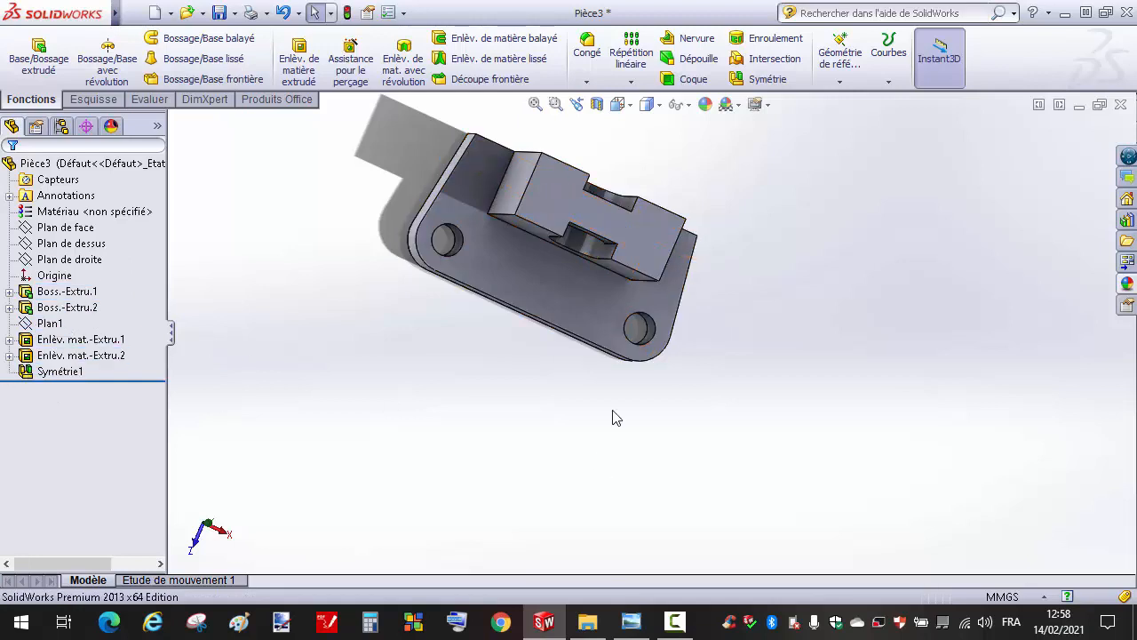
left_click(630, 107)
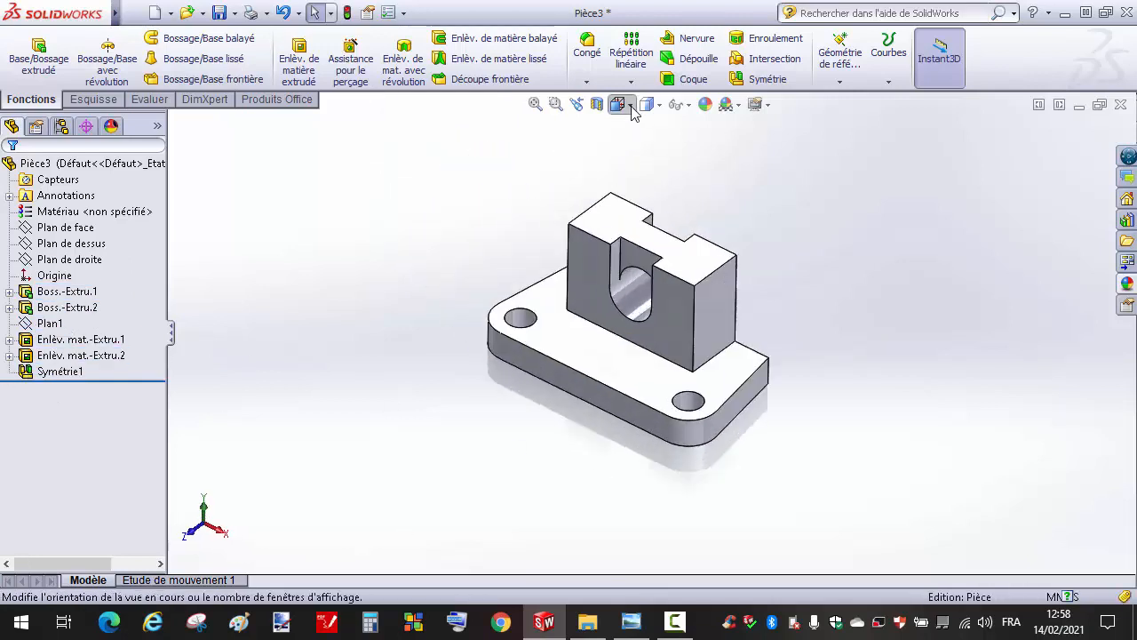
left_click(724, 149)
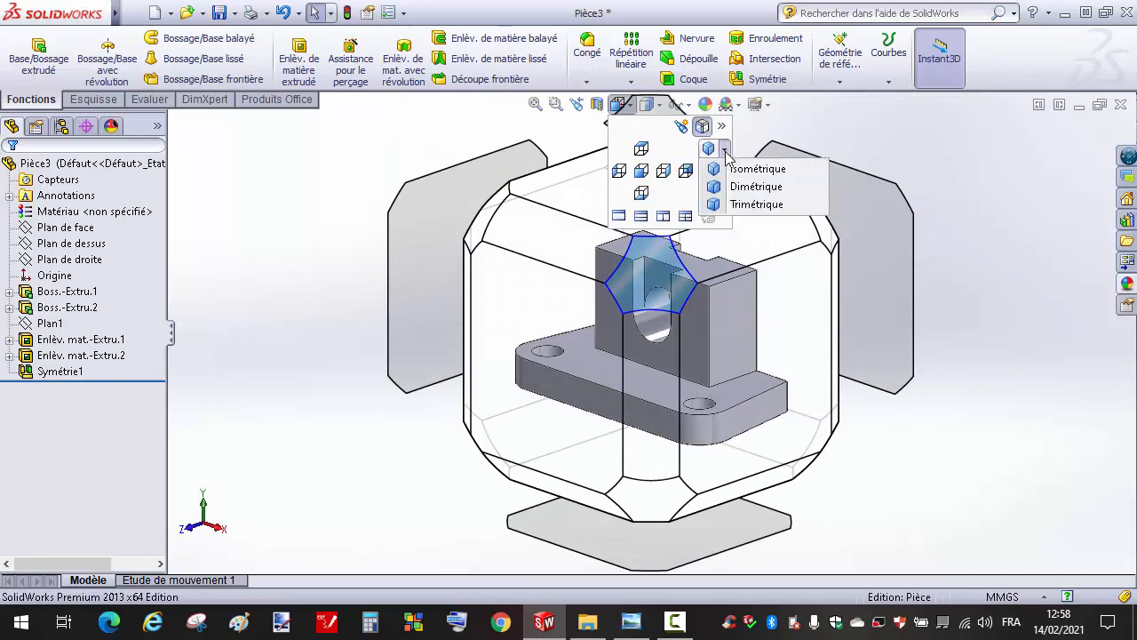
left_click(741, 172)
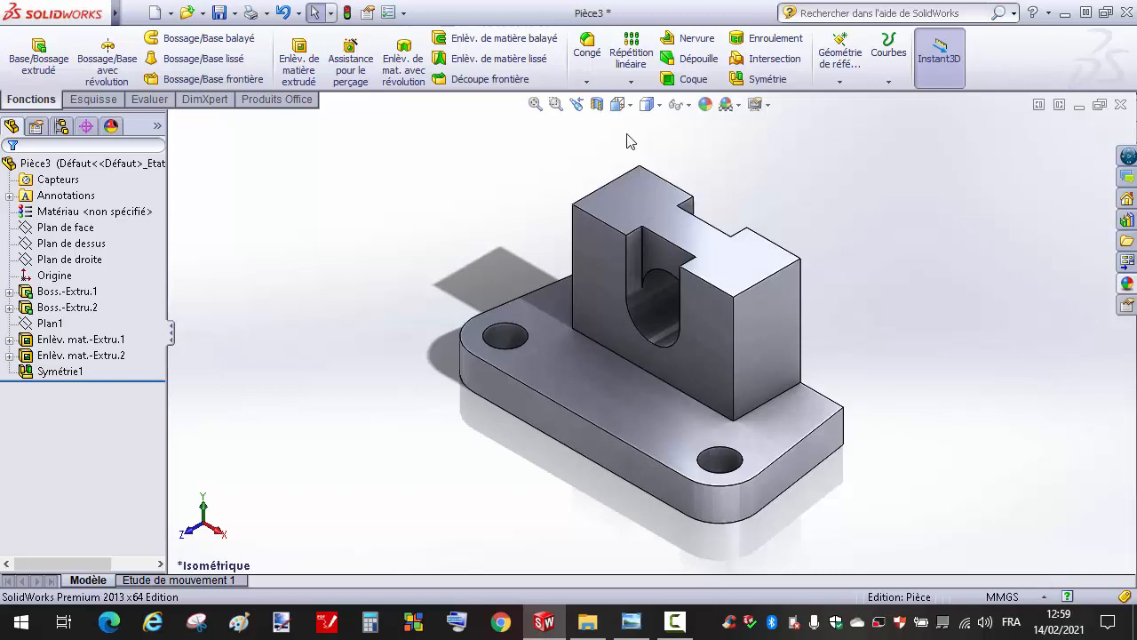
Fillet the three edges where the block's front face and both end faces meet the base plate with a 3 mm radius.
left_click(586, 49)
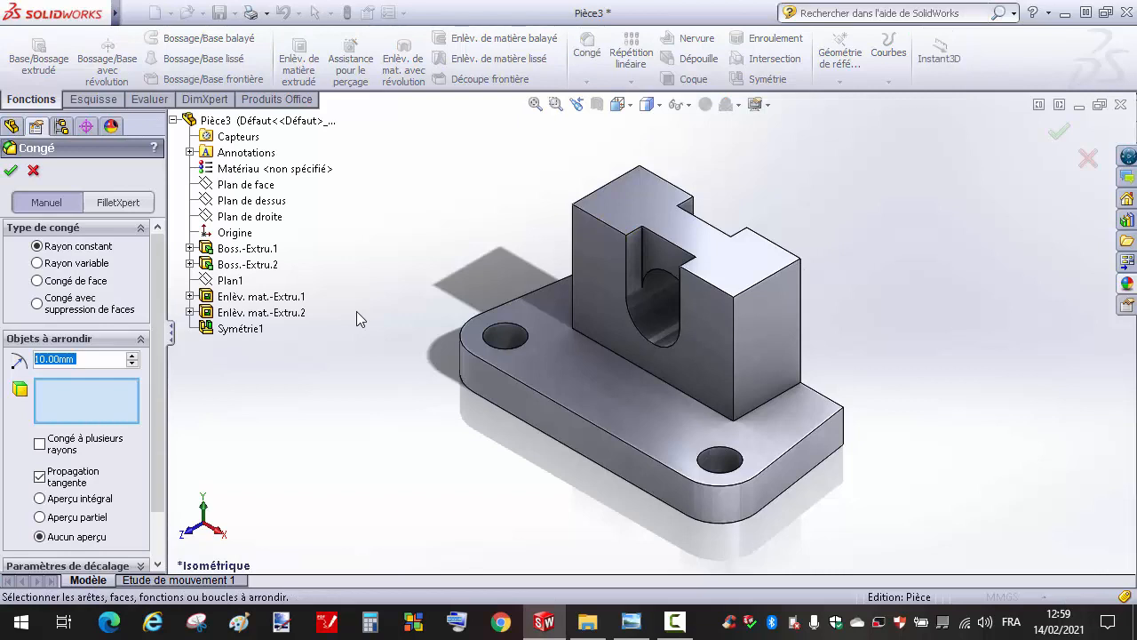
type("3")
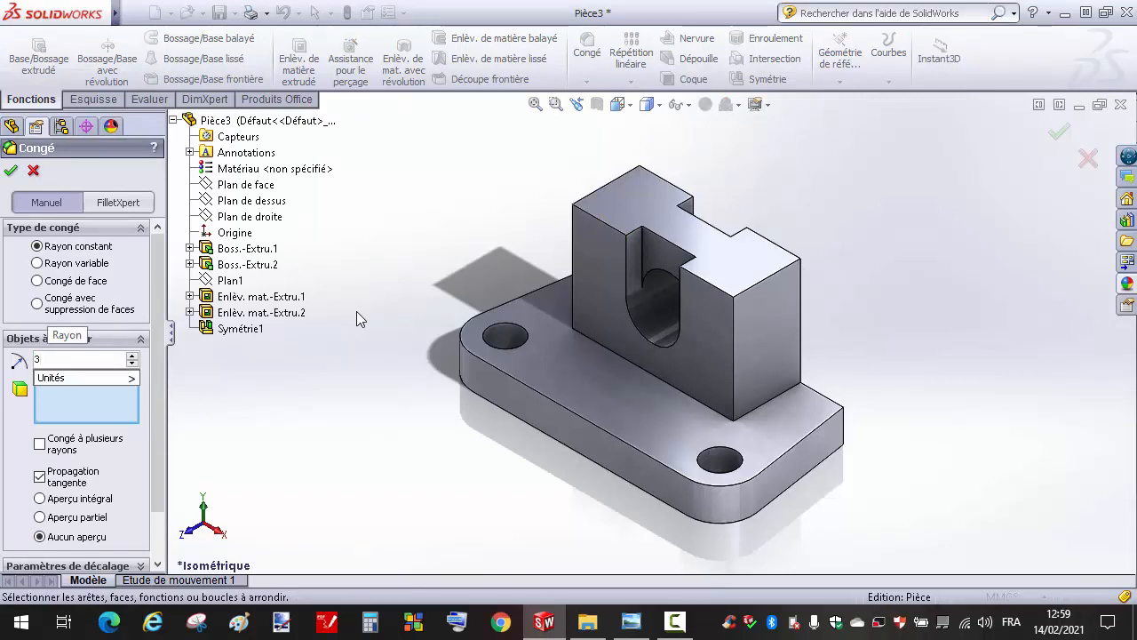
key("Return")
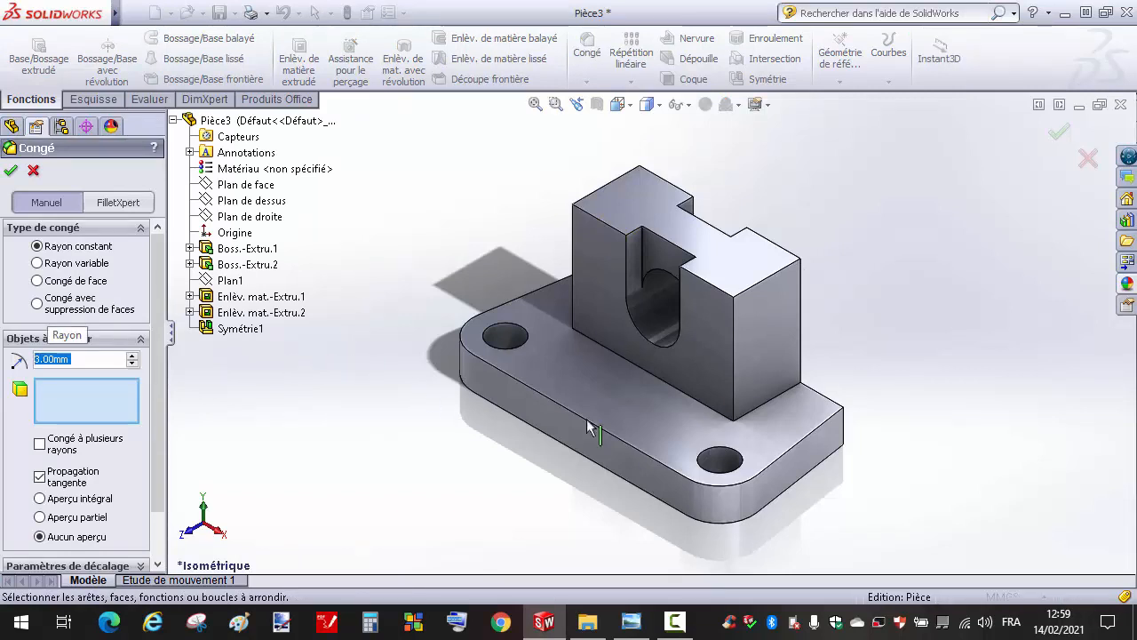
left_click(756, 408)
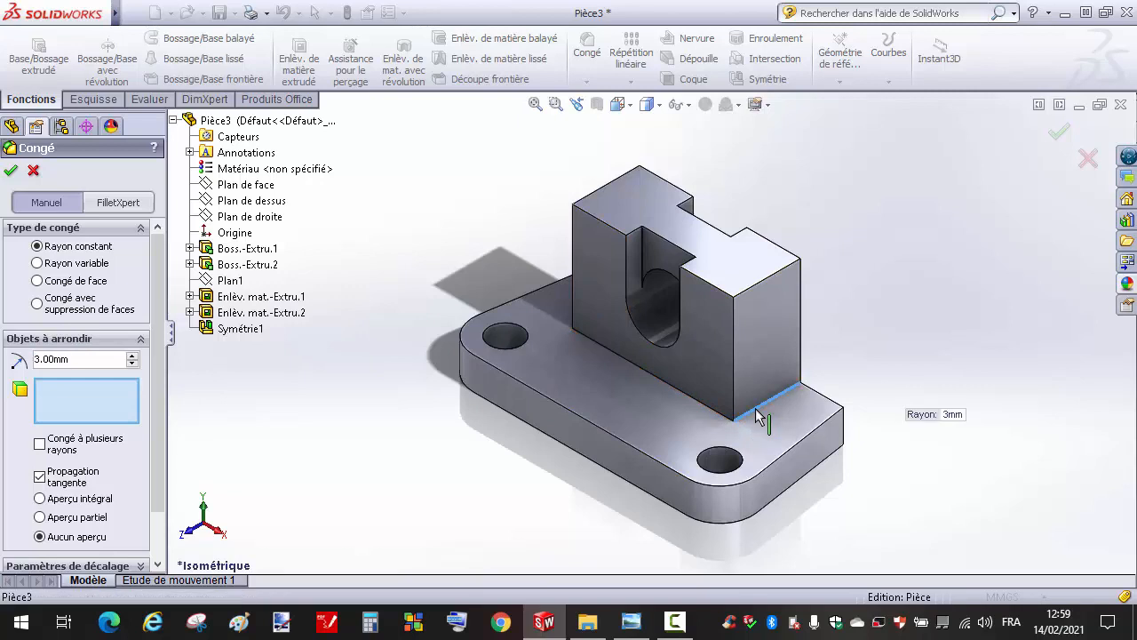
left_click(708, 415)
key("Right")
key("Right")
key("Right")
key("Right")
key("Right")
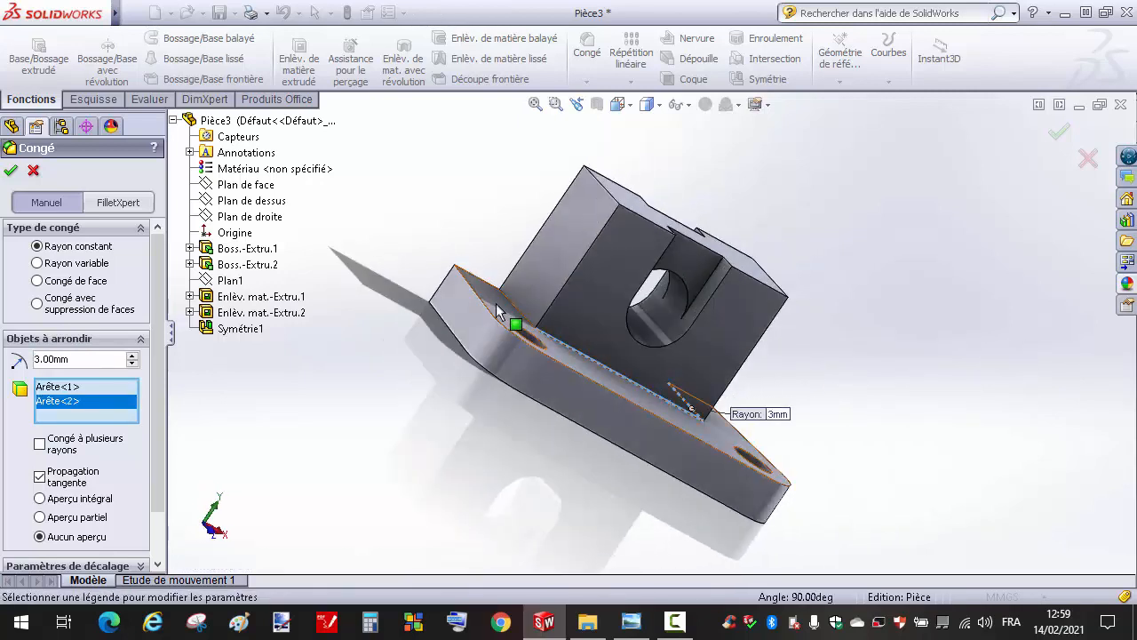
left_click(518, 313)
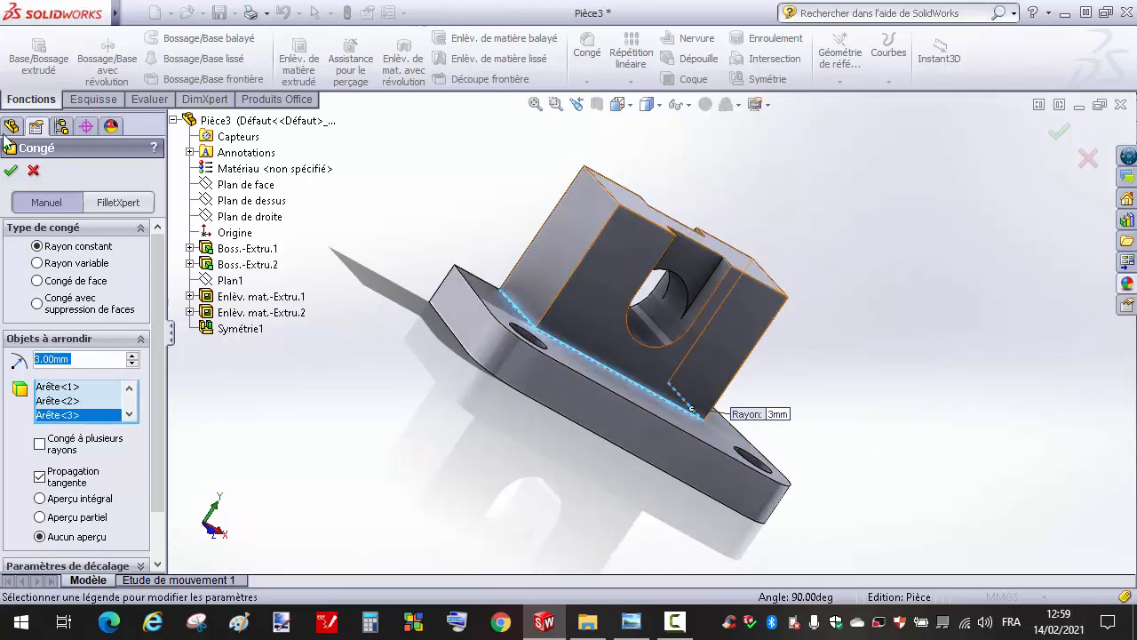
left_click(10, 170)
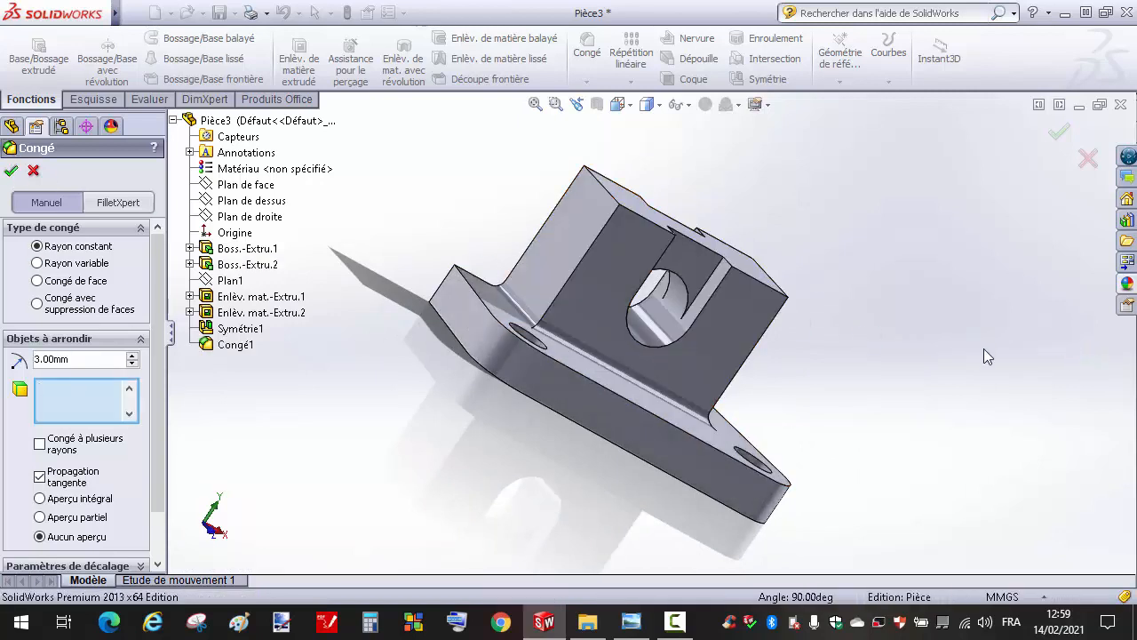
Chamfer the base plate's upper outer edges along the front, both rounded corners and both short ends, 2 mm at 45°.
key("Left")
key("Left")
key("ctrl+7")
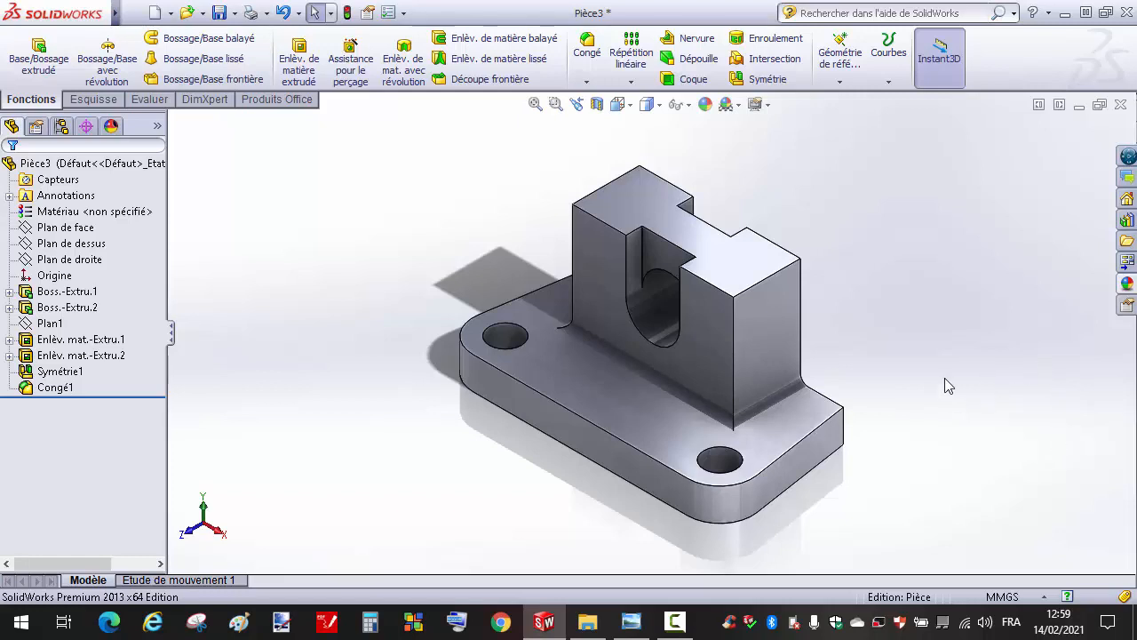
left_click(586, 81)
left_click(621, 104)
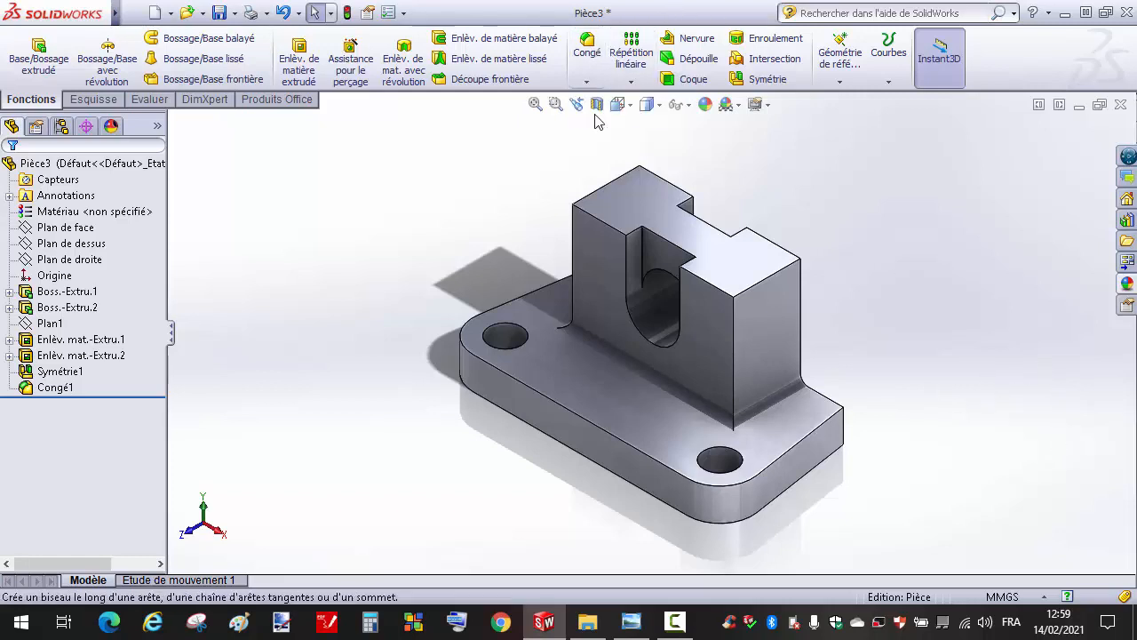
type("2")
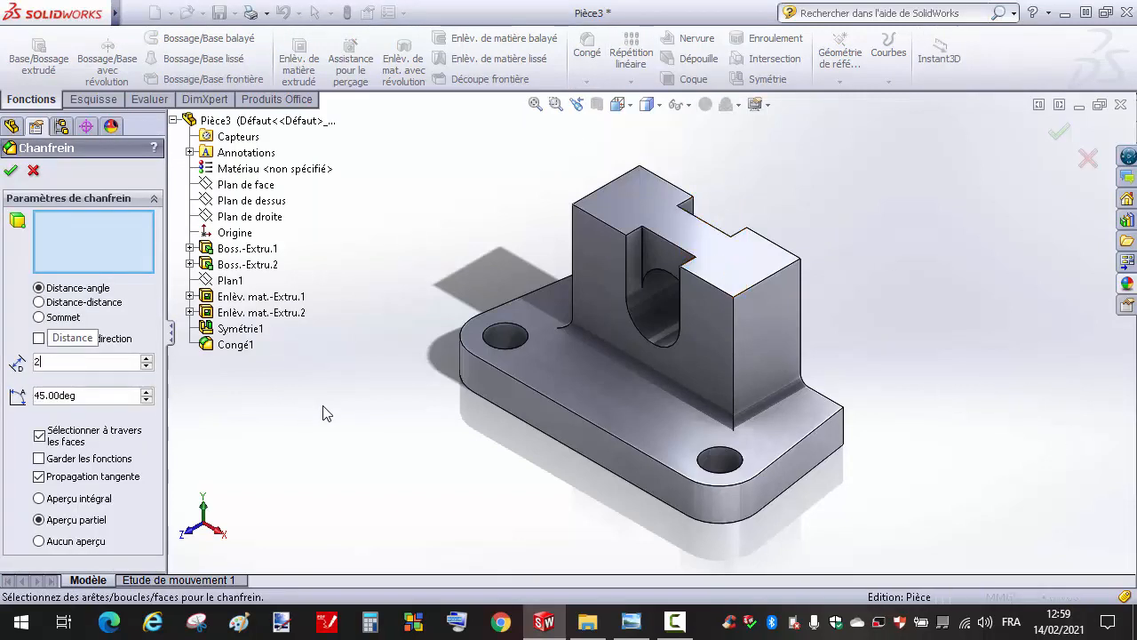
key("Return")
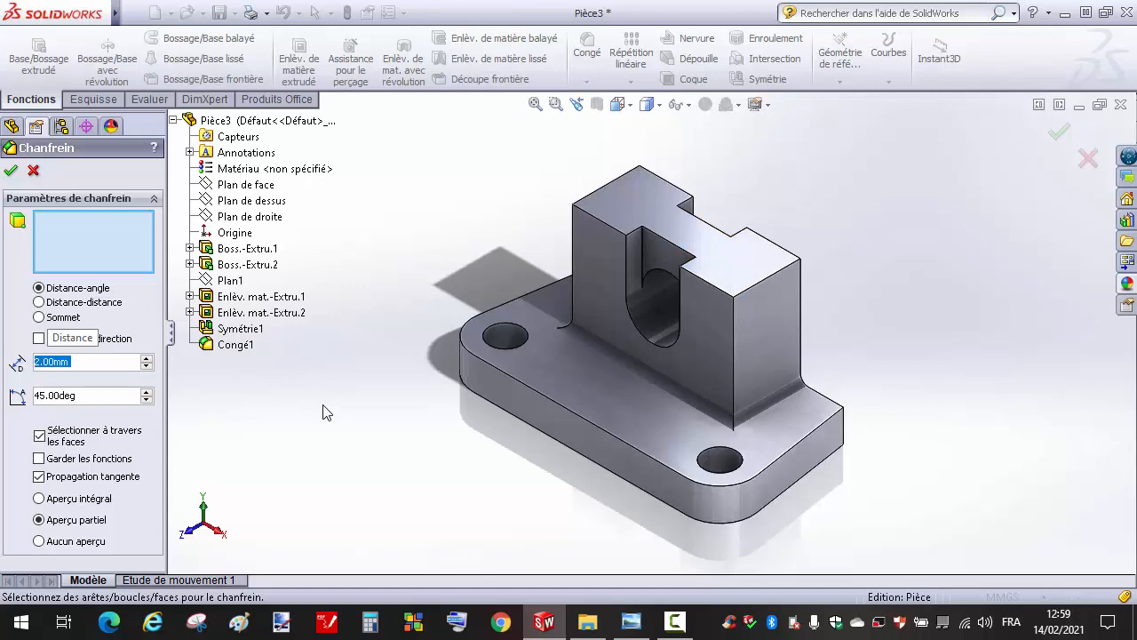
left_click(801, 440)
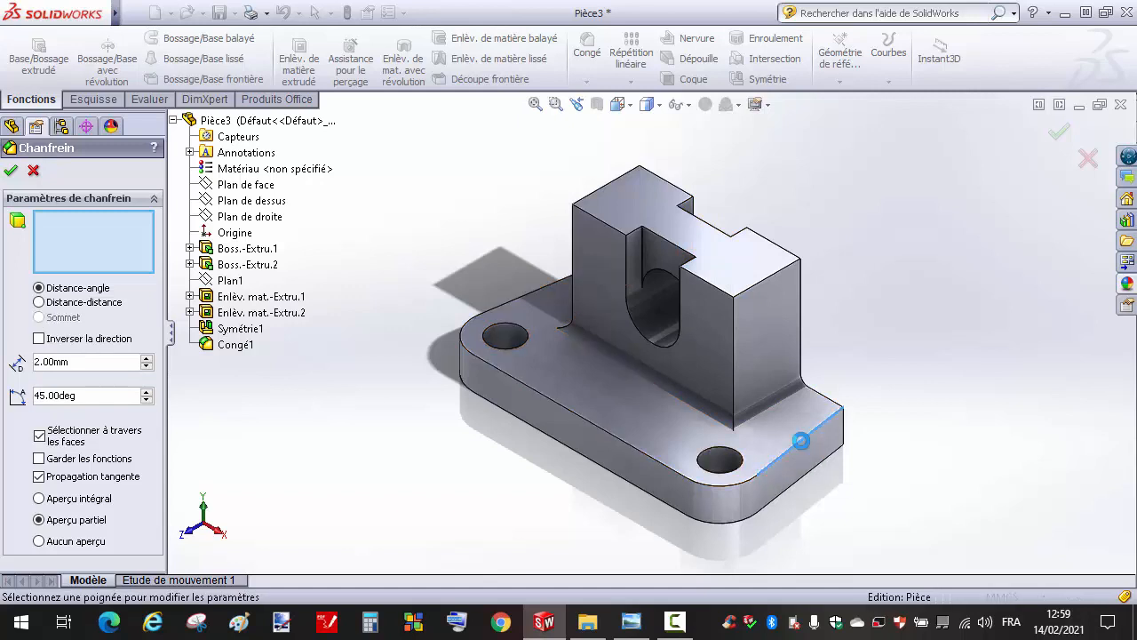
left_click(732, 486)
left_click(649, 462)
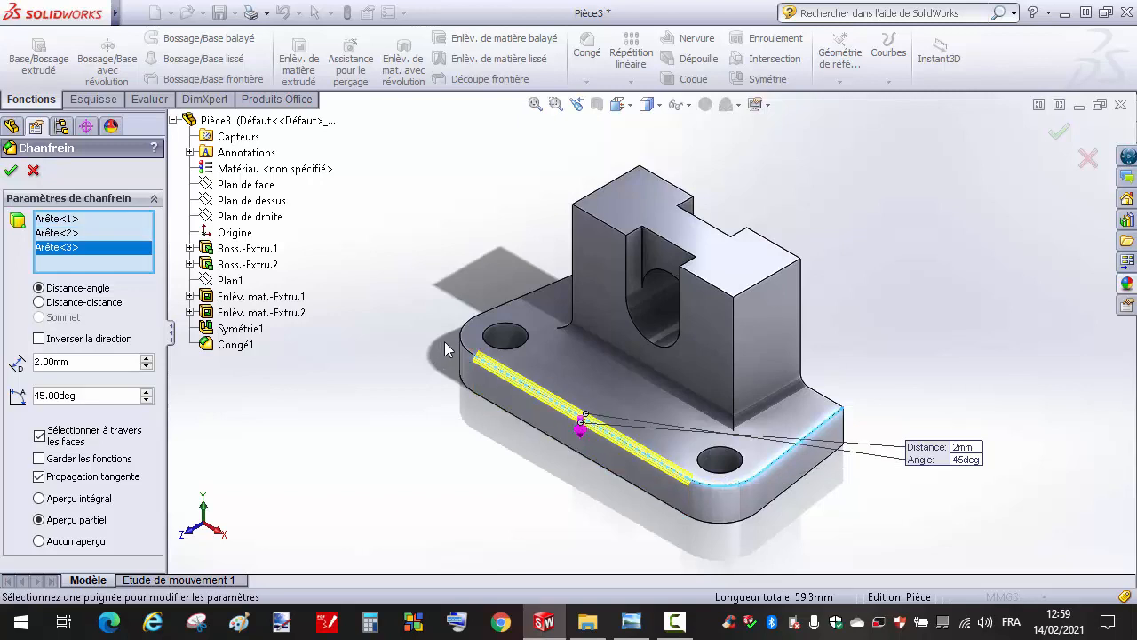
left_click(466, 352)
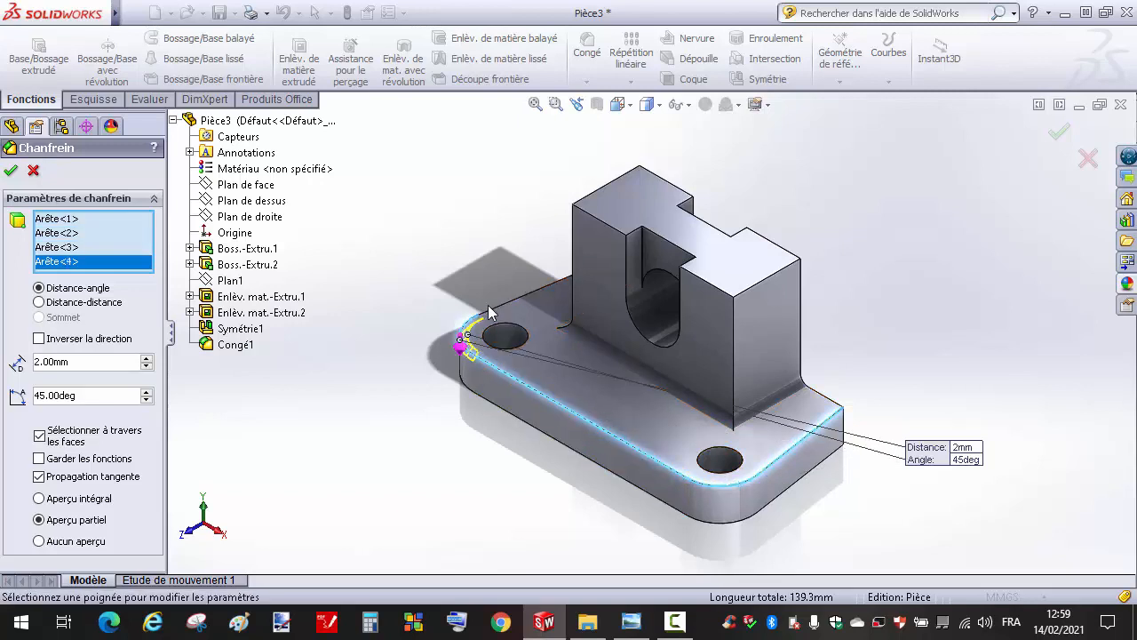
left_click(511, 322)
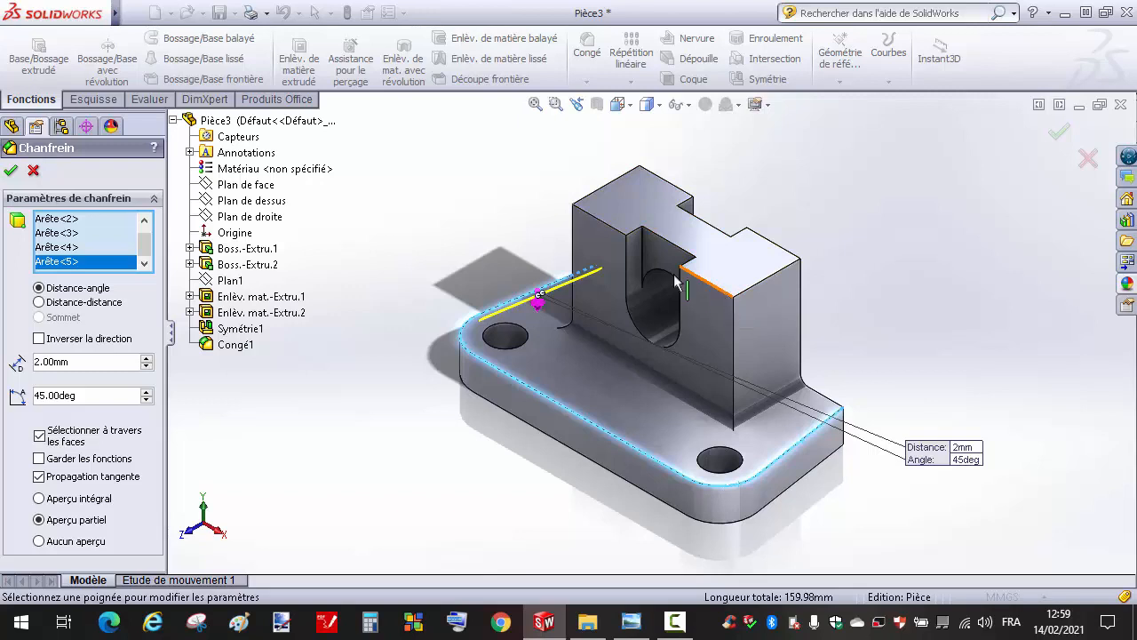
left_click(11, 170)
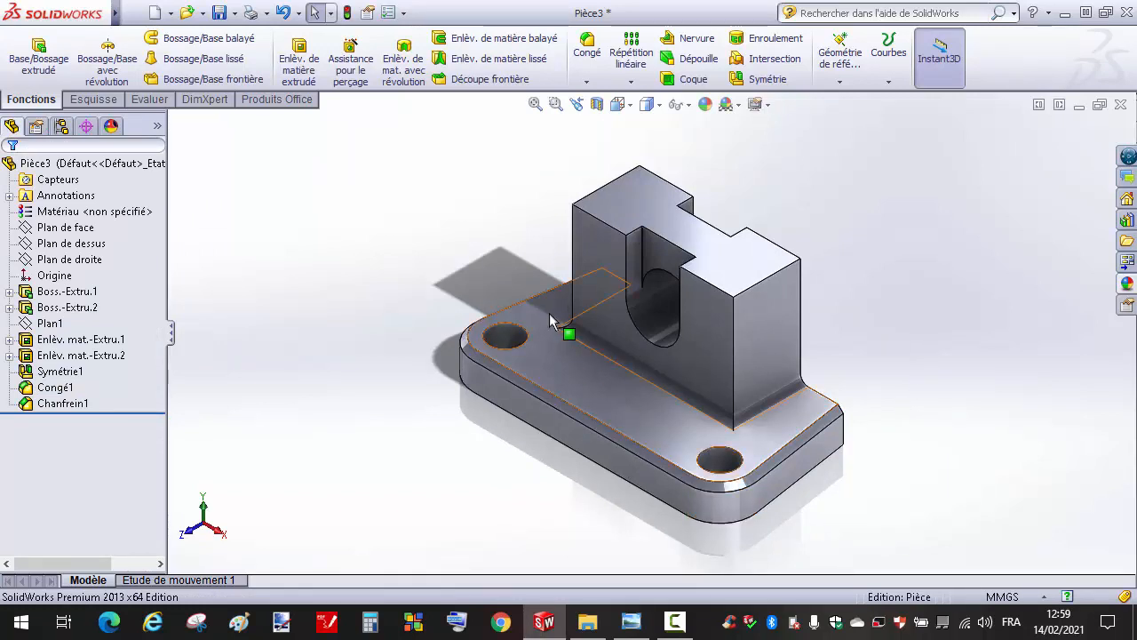
Chamfer the rims of both base plate holes, the through hole's edge and the front slot's arc and vertical edges, 0.5 mm at 45°.
left_click(525, 338)
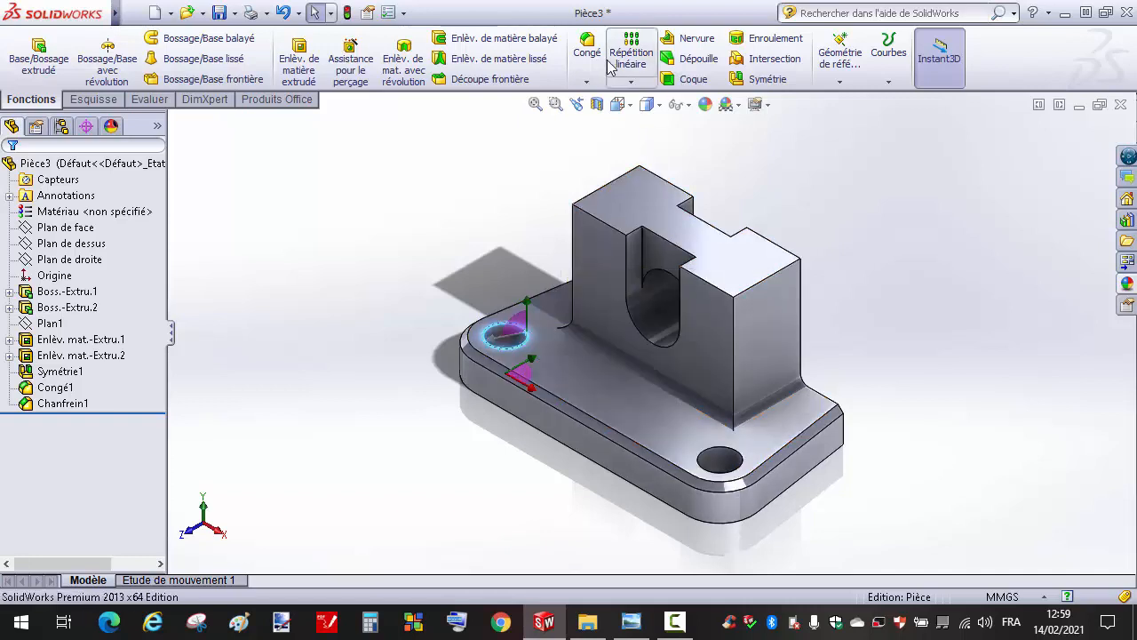
left_click(587, 83)
left_click(622, 187)
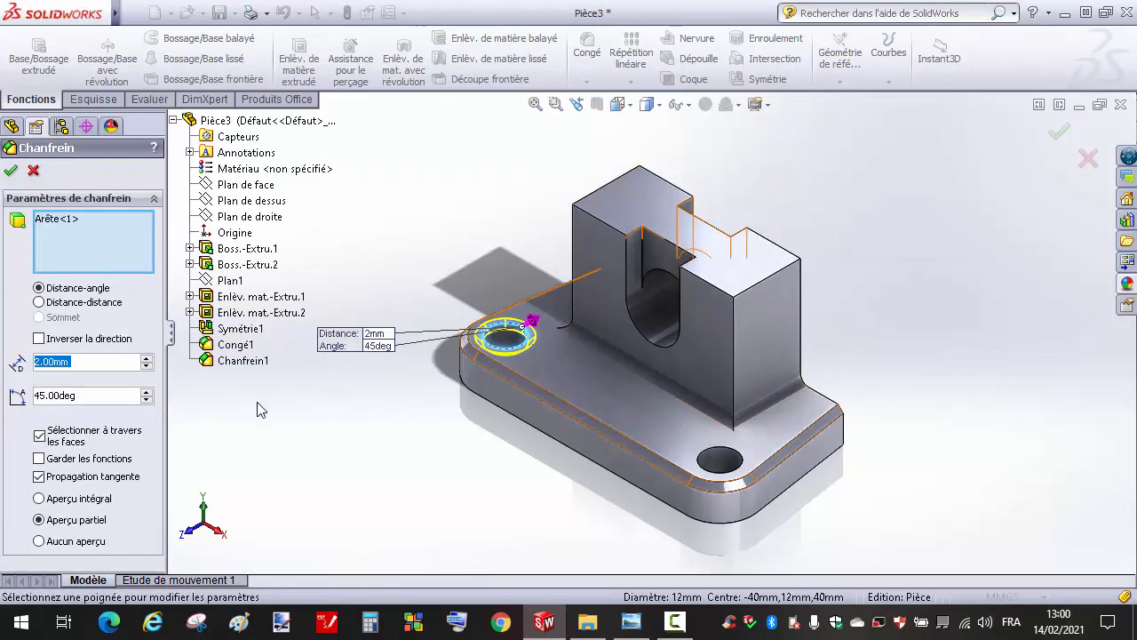
type("0.5")
key("Return")
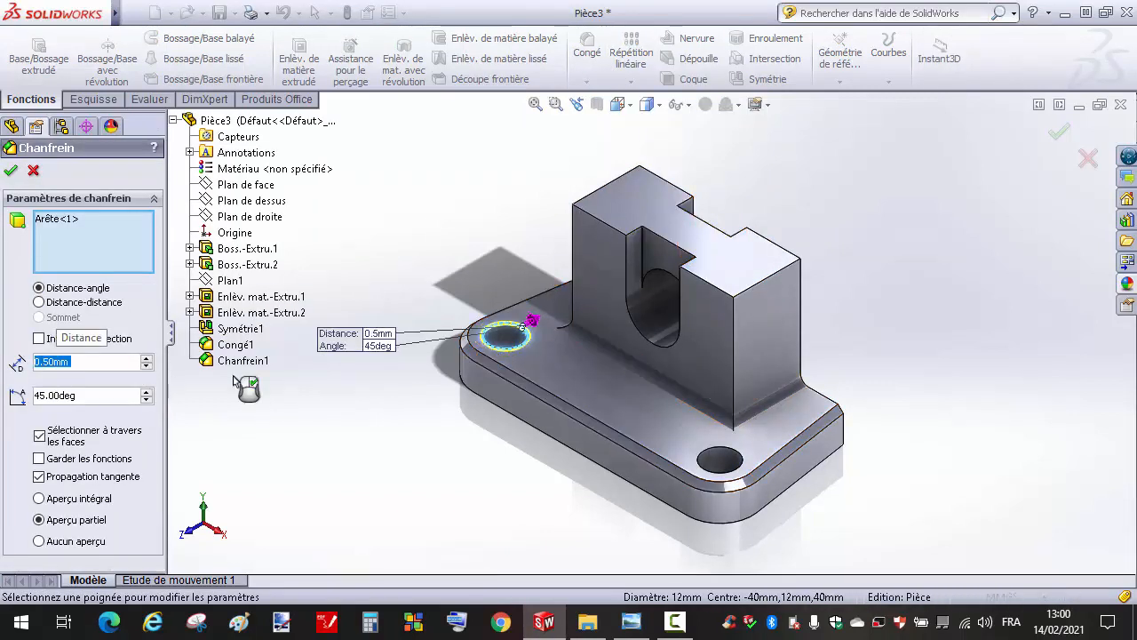
left_click(716, 457)
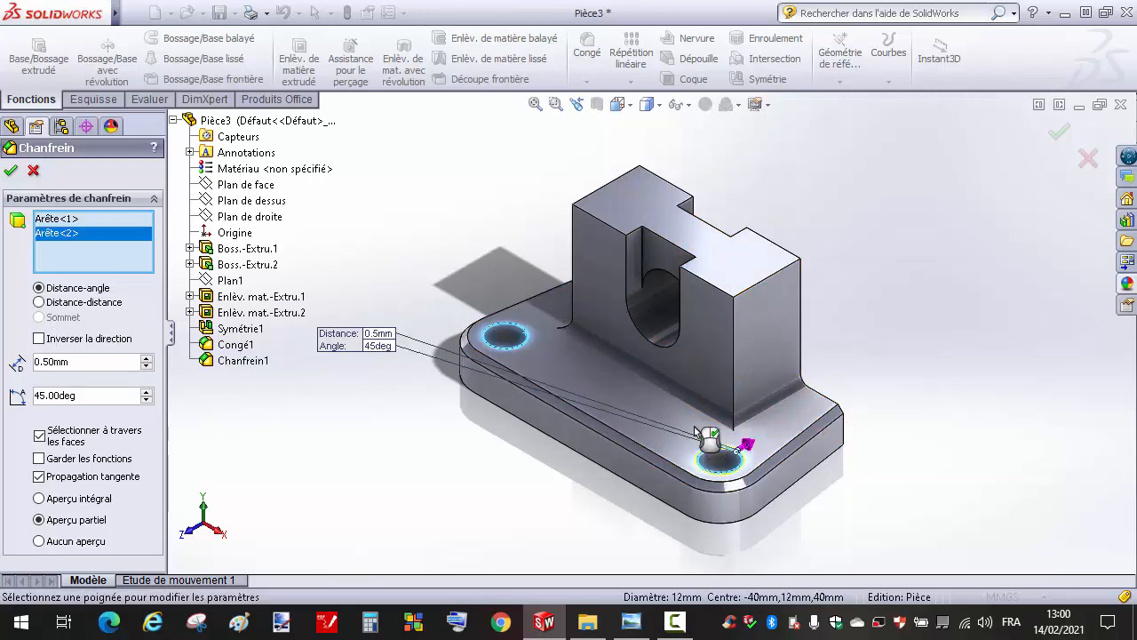
left_click(649, 282)
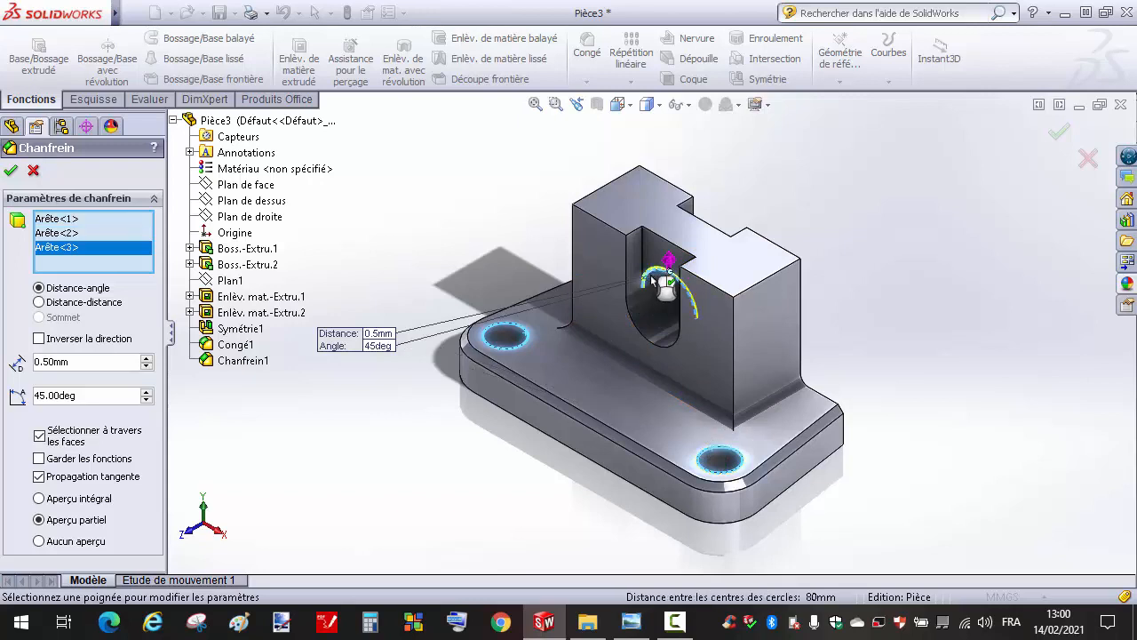
left_click(672, 351)
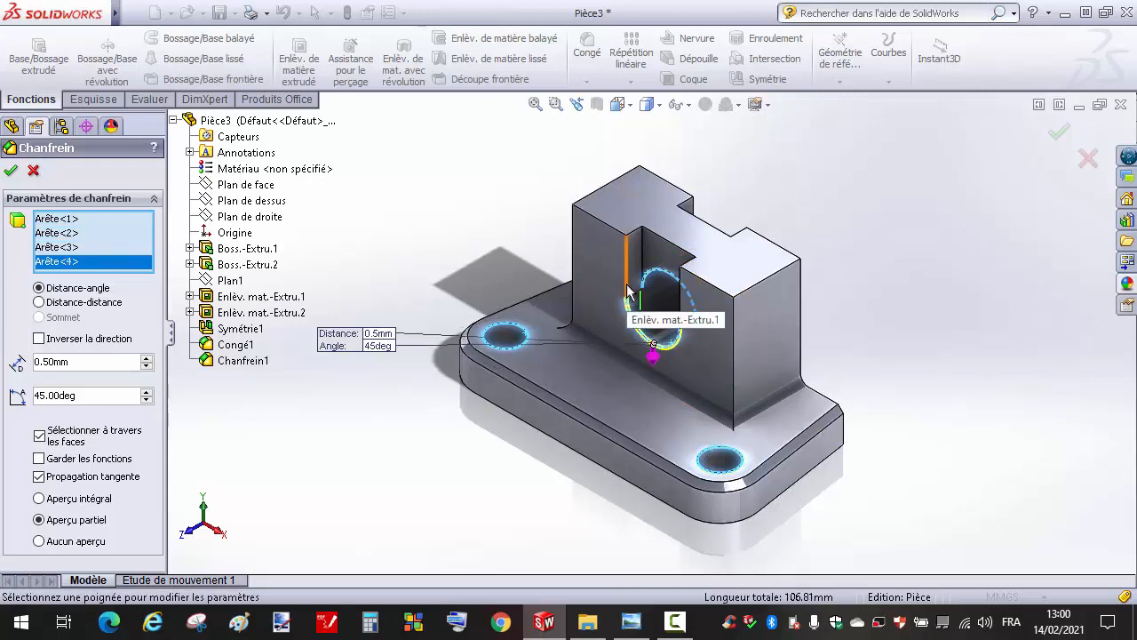
left_click(631, 289)
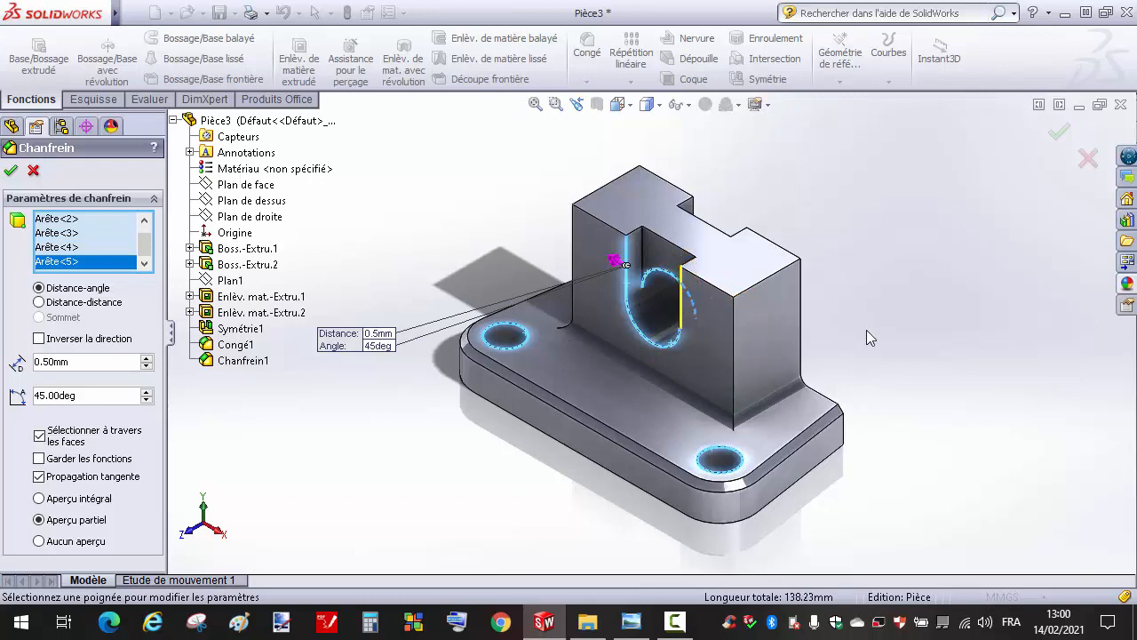
left_click(684, 311)
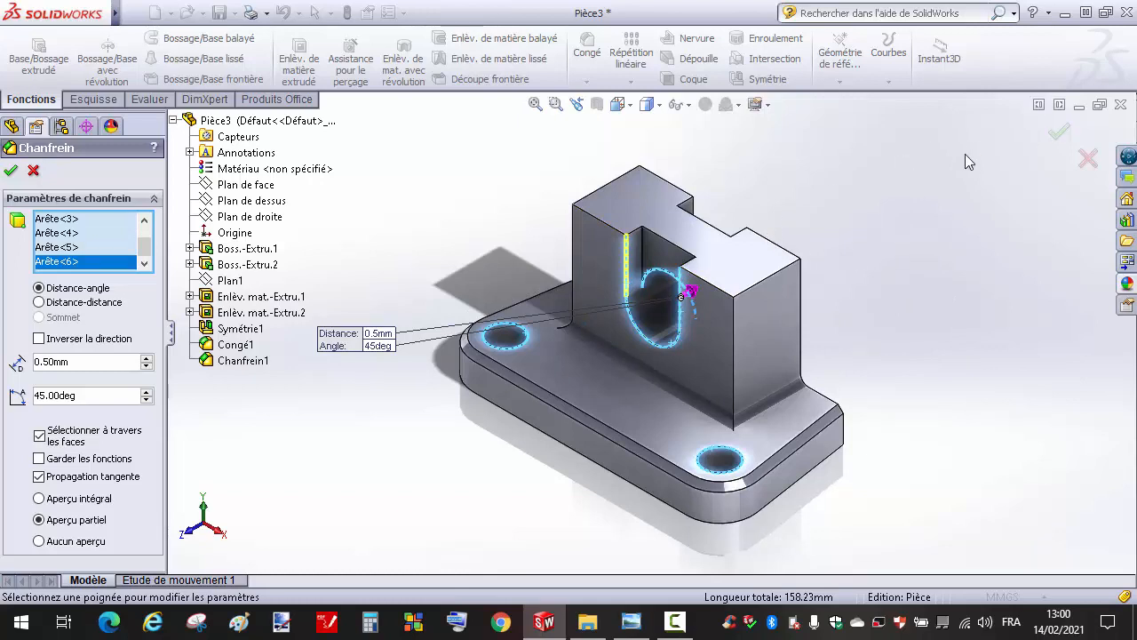
left_click(1057, 134)
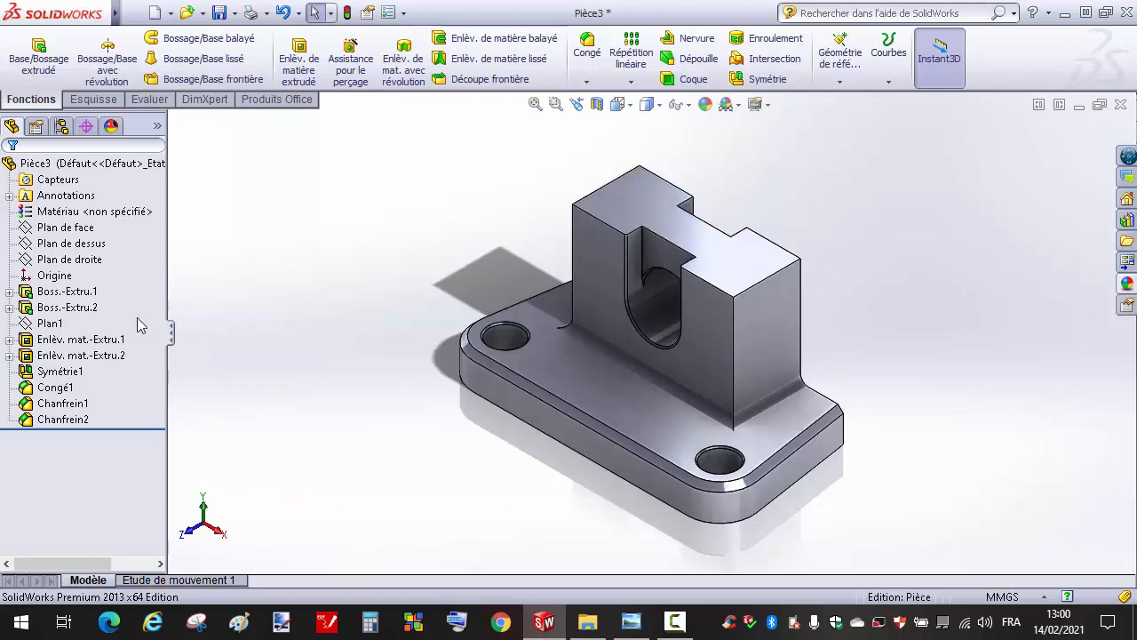
Apply the standard yellow colour to the whole part Pièce3.
left_click(42, 296)
left_click(43, 296)
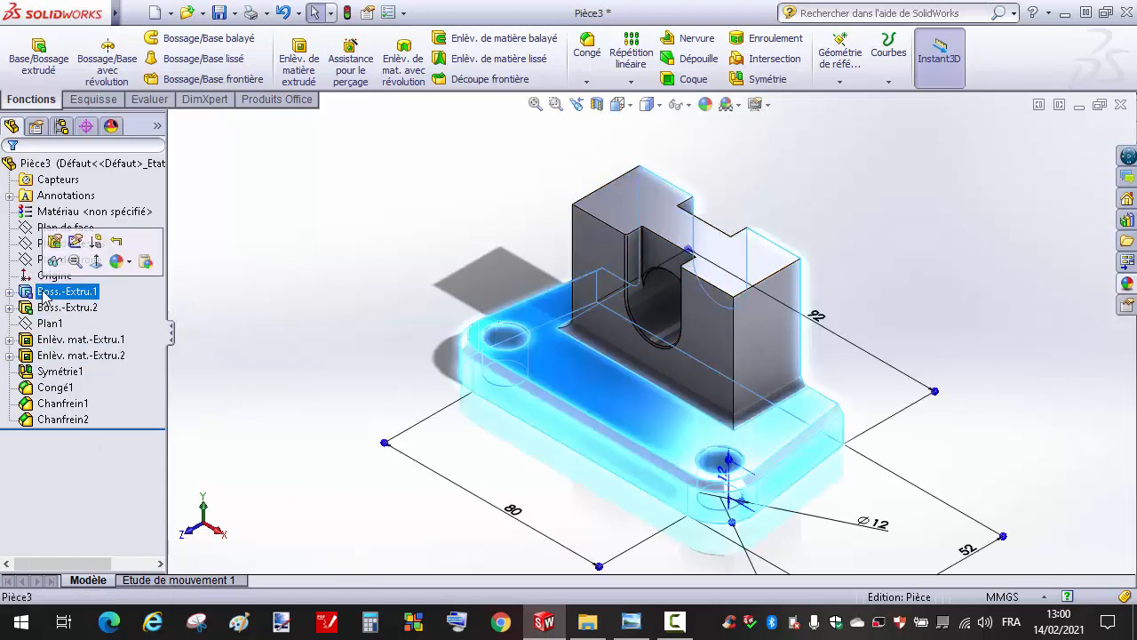
left_click(433, 165)
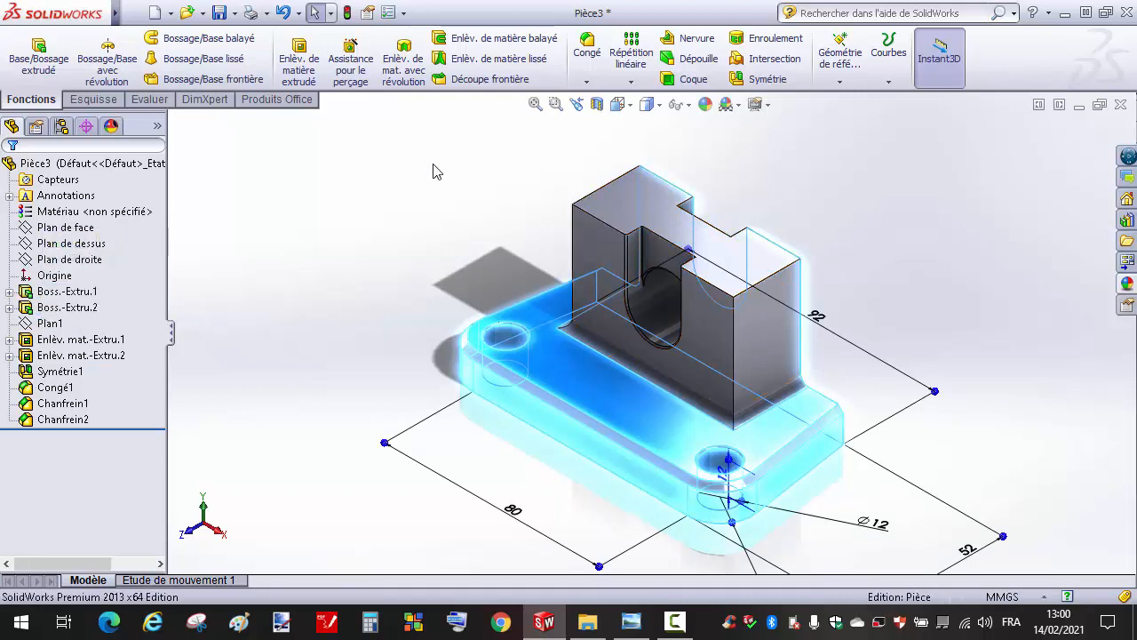
left_click(607, 283)
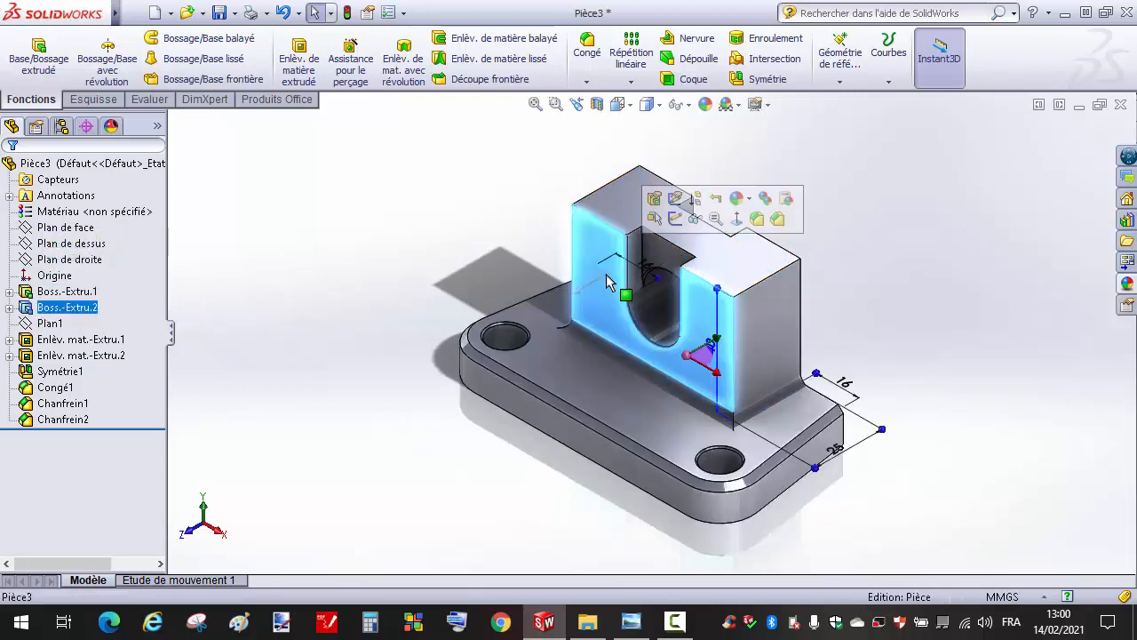
left_click(739, 200)
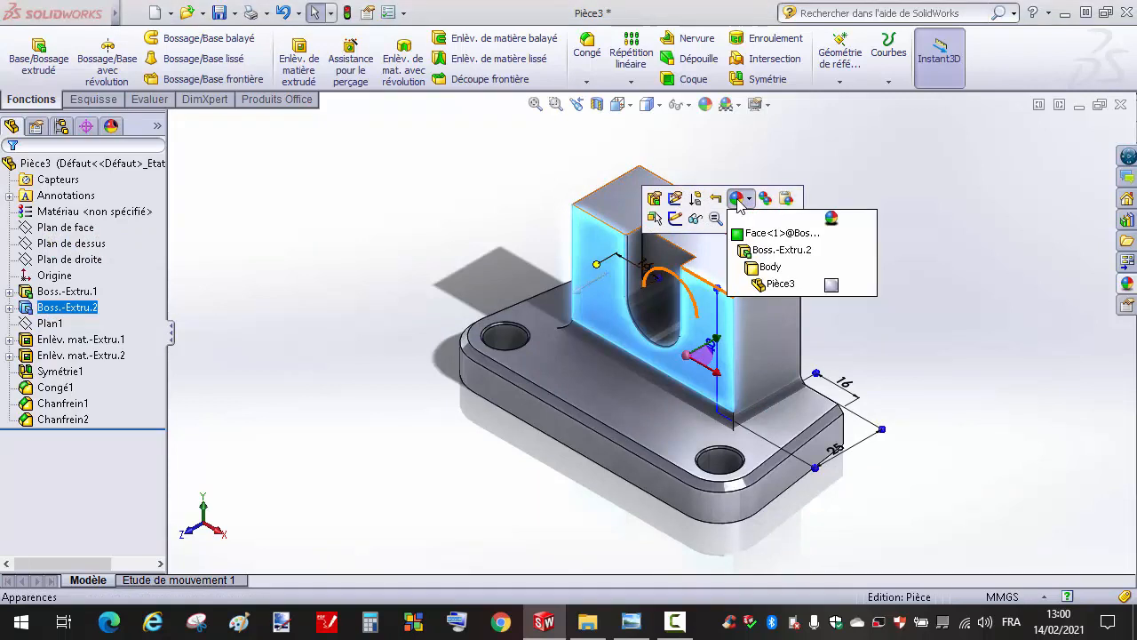
left_click(791, 285)
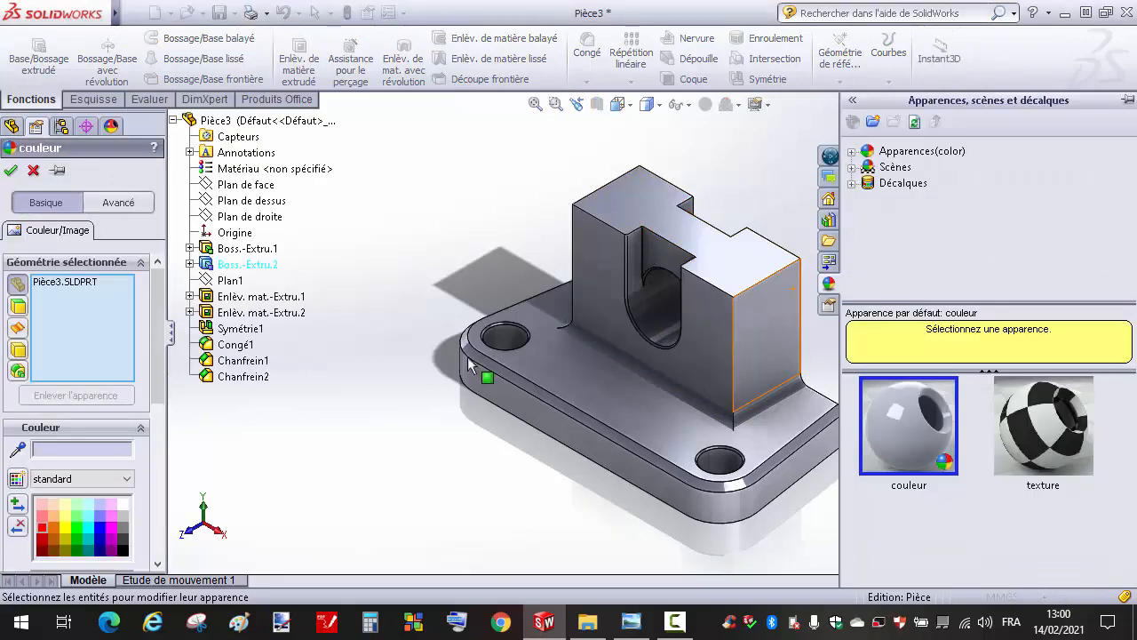
left_click(62, 527)
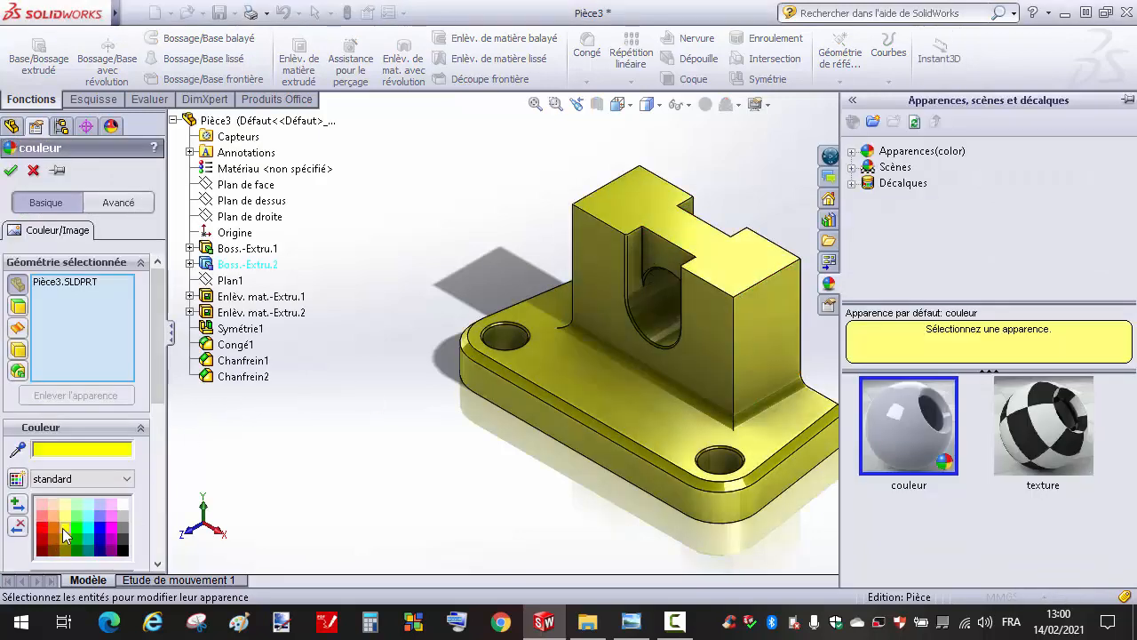
left_click(11, 171)
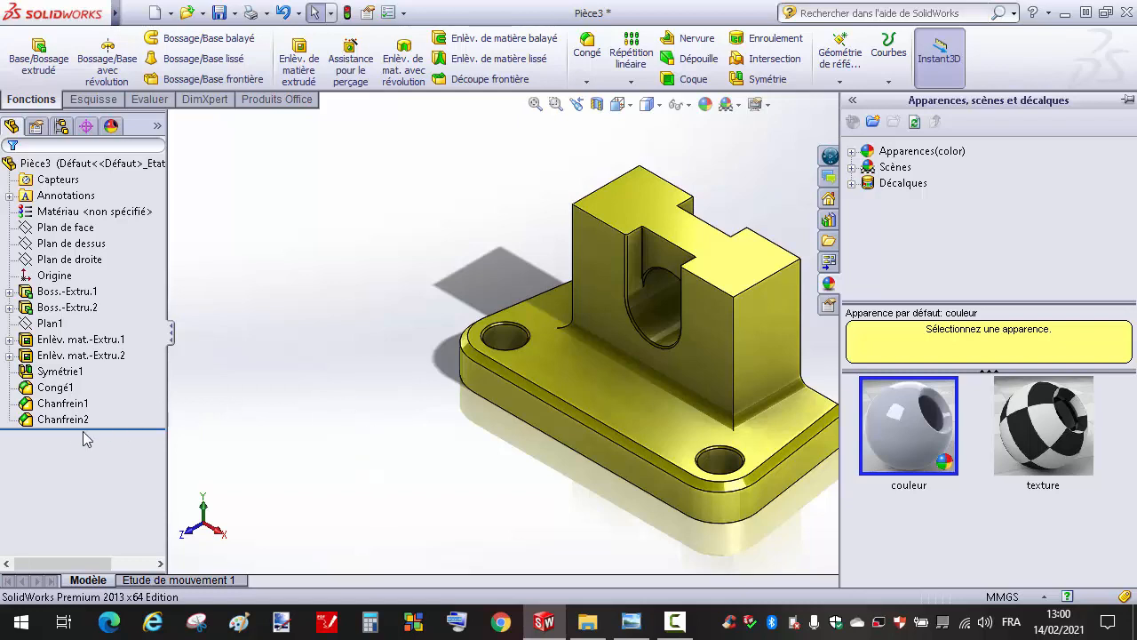
Colour the fillet Congé1 around the foot of the block red.
left_click(55, 388)
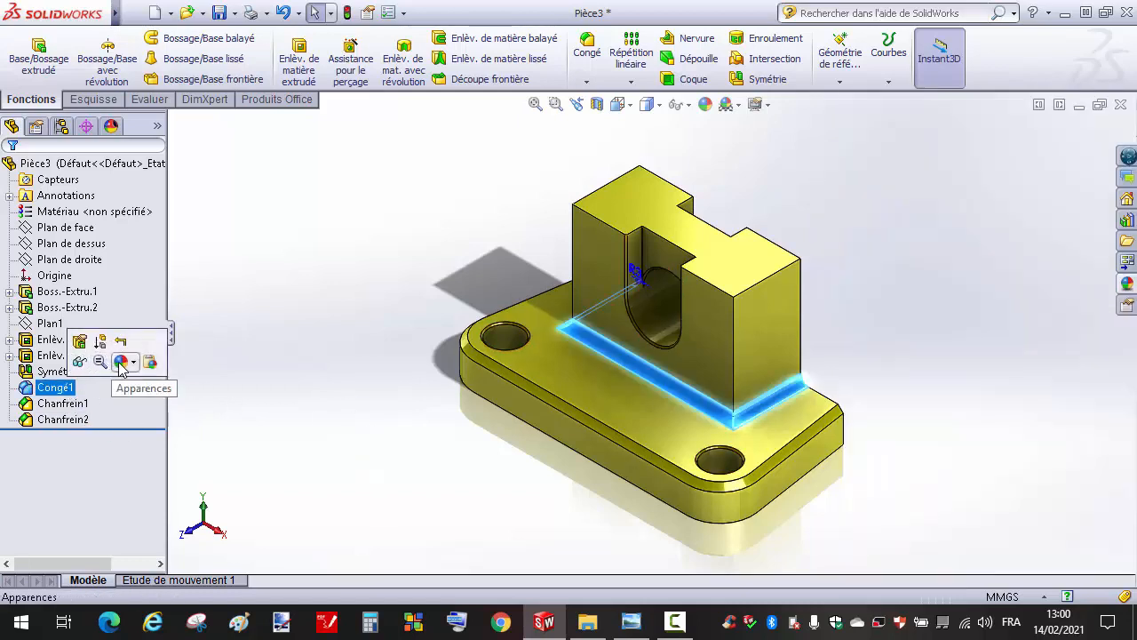
left_click(120, 363)
left_click(135, 398)
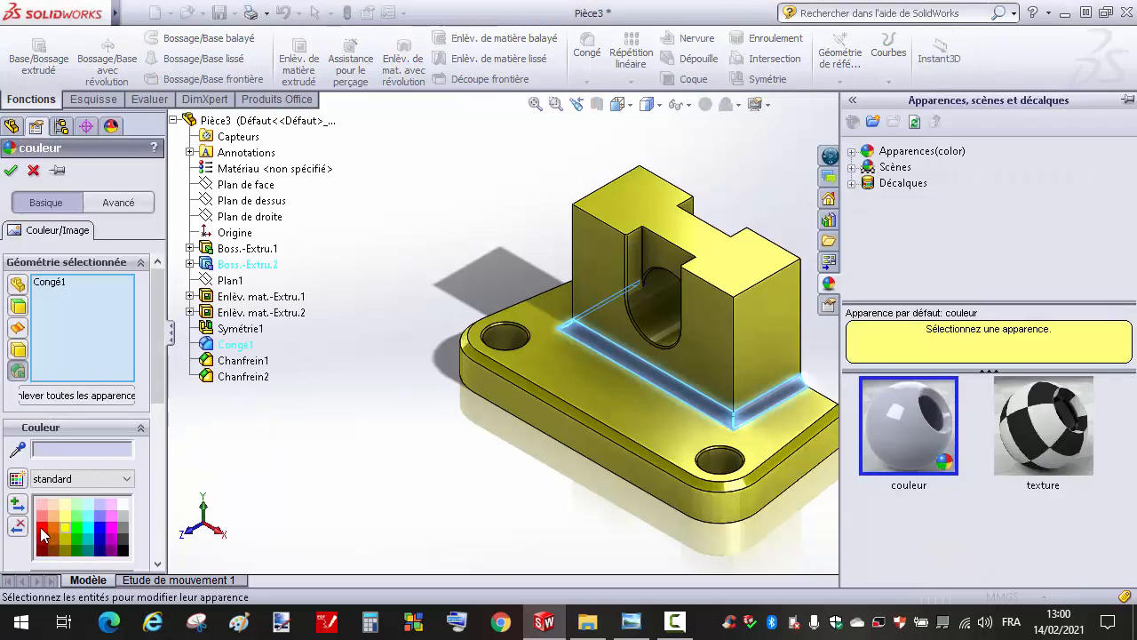
left_click(41, 528)
left_click(11, 171)
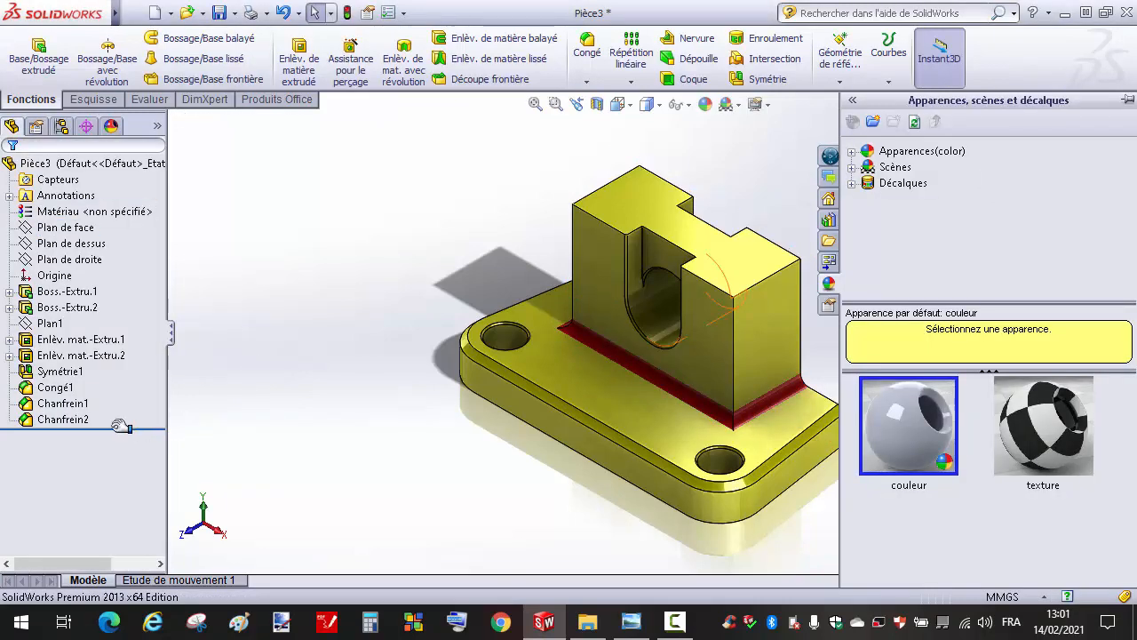
Colour the chamfer feature Chanfrein1 around the base plate's upper outer edges black.
left_click(76, 405)
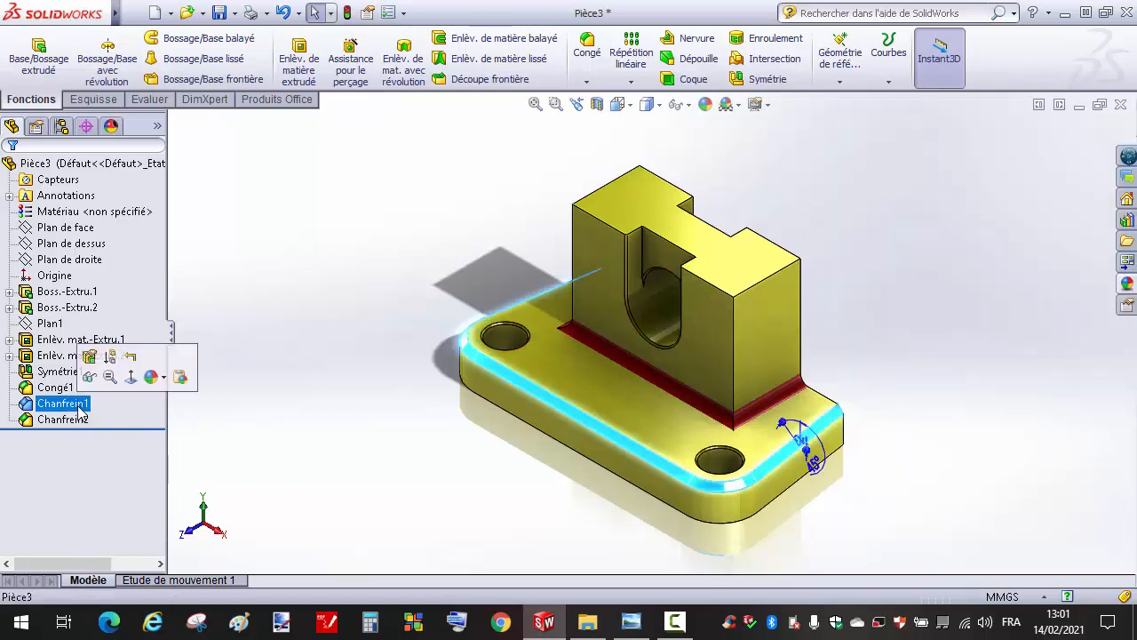
left_click(151, 377)
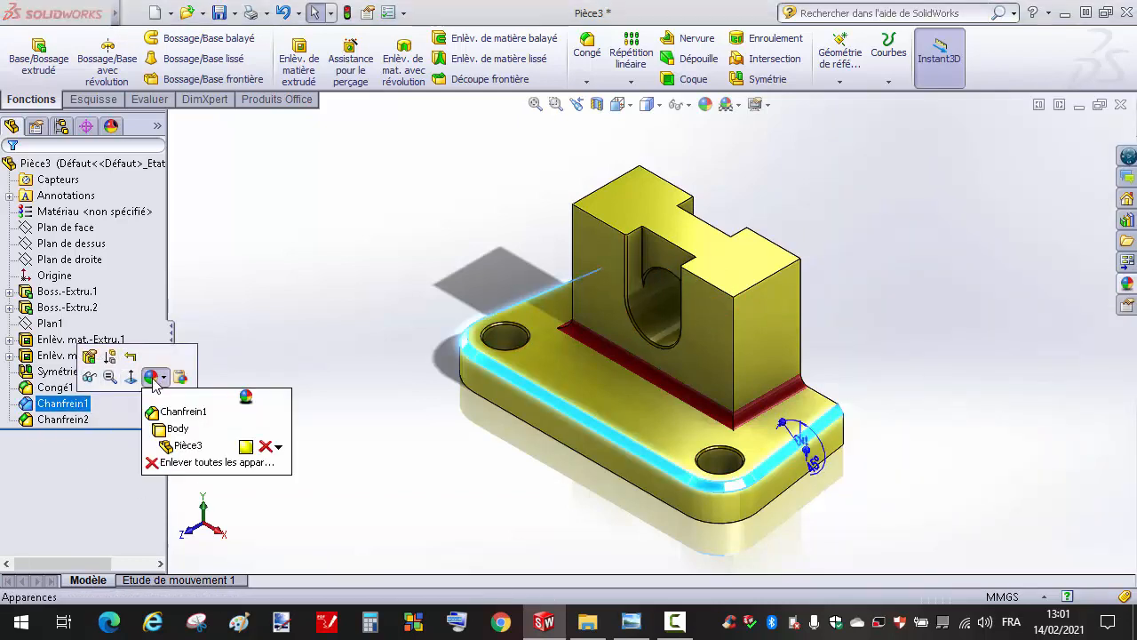
left_click(182, 412)
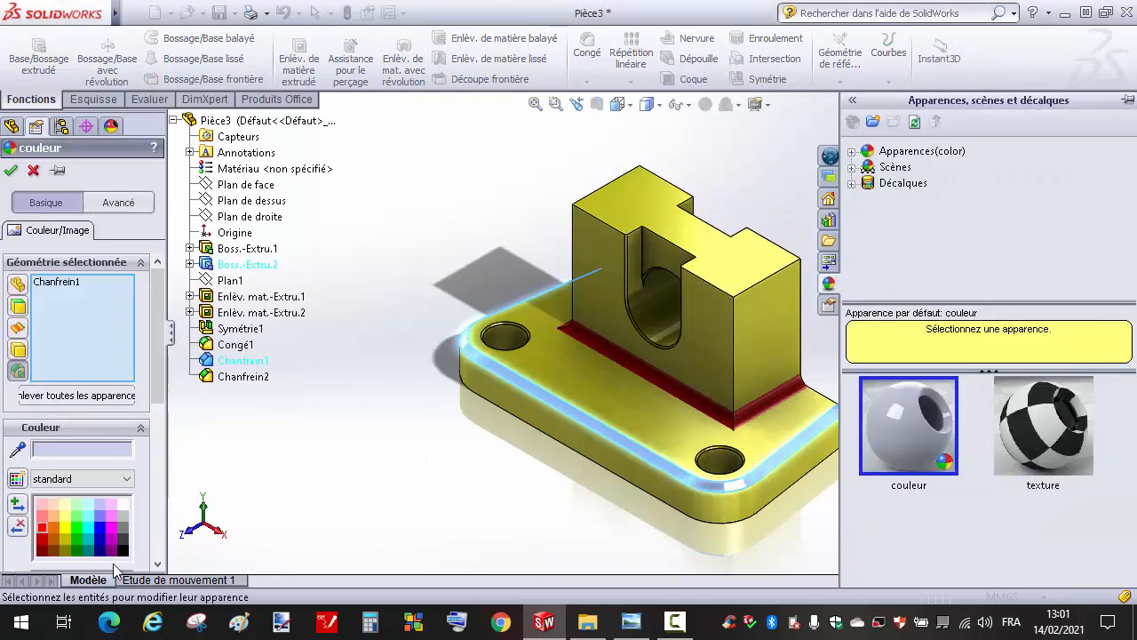
left_click(123, 549)
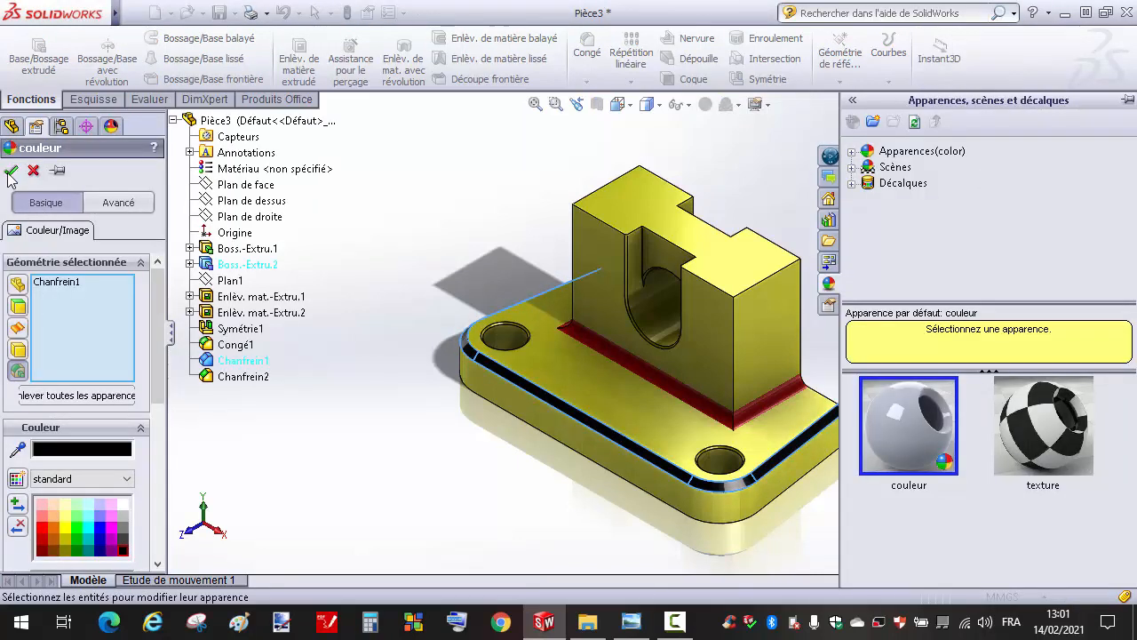
left_click(11, 170)
Colour the chamfer feature Chanfrein2 on the hole rims and front slot edges with the standard bright green.
left_click(93, 423)
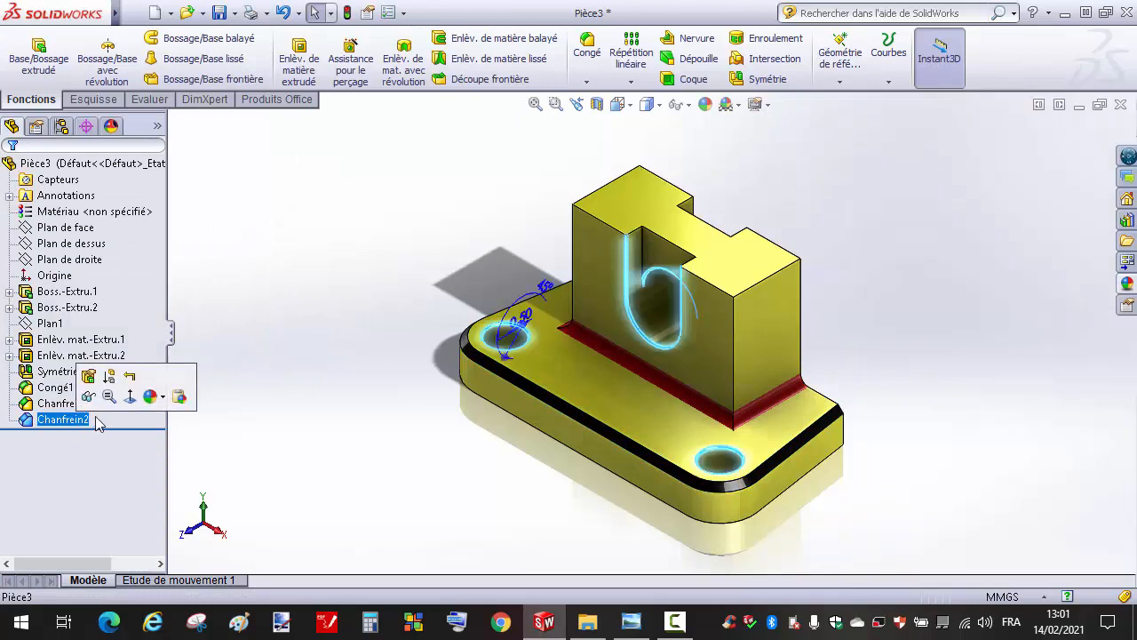
left_click(150, 396)
left_click(169, 432)
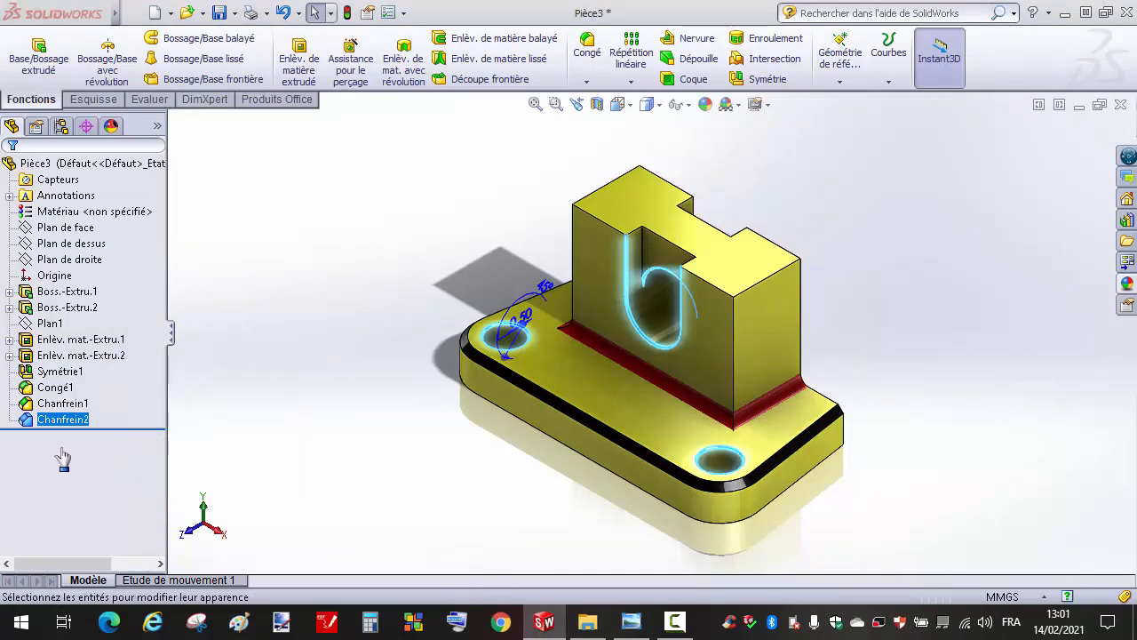
left_click(78, 531)
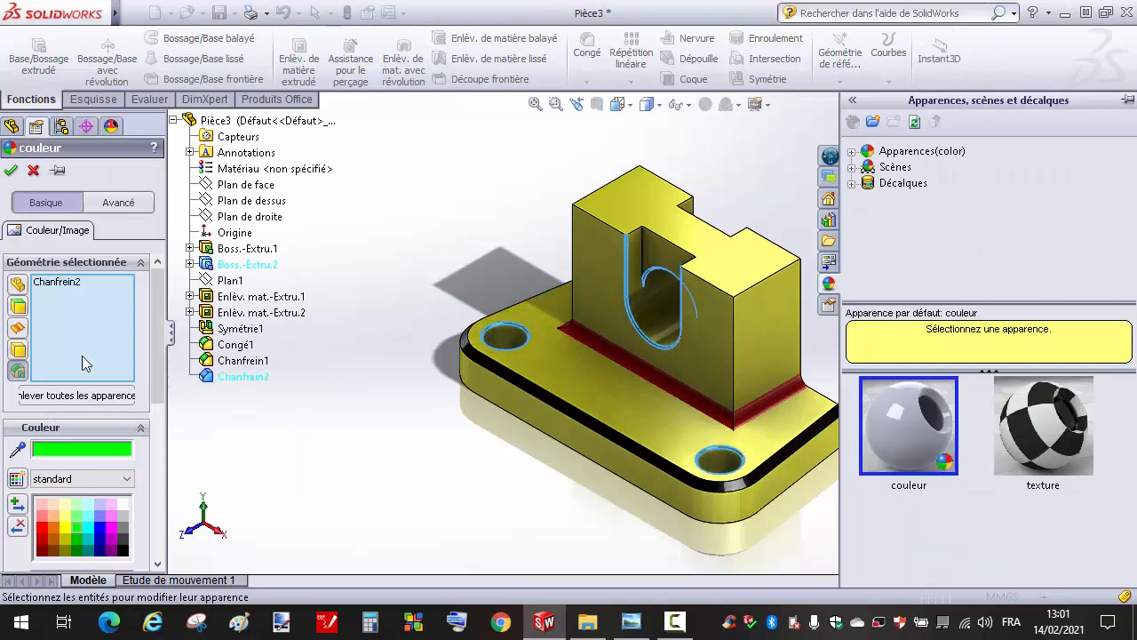
left_click(11, 170)
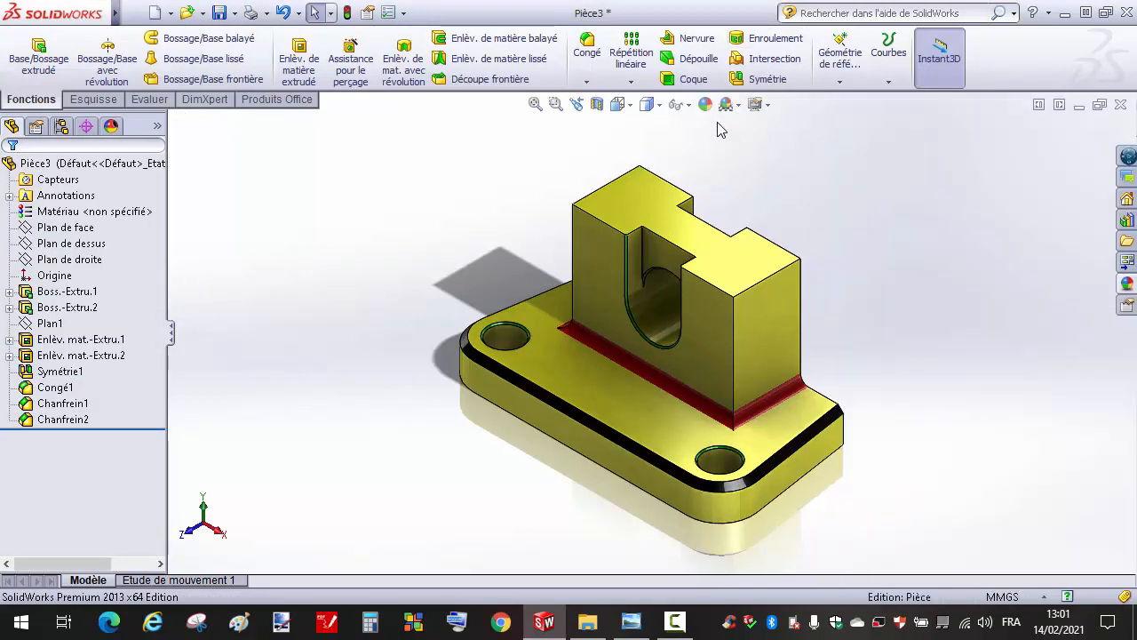
Orient the finished part to the standard isometric view (Isométrique).
left_click(617, 105)
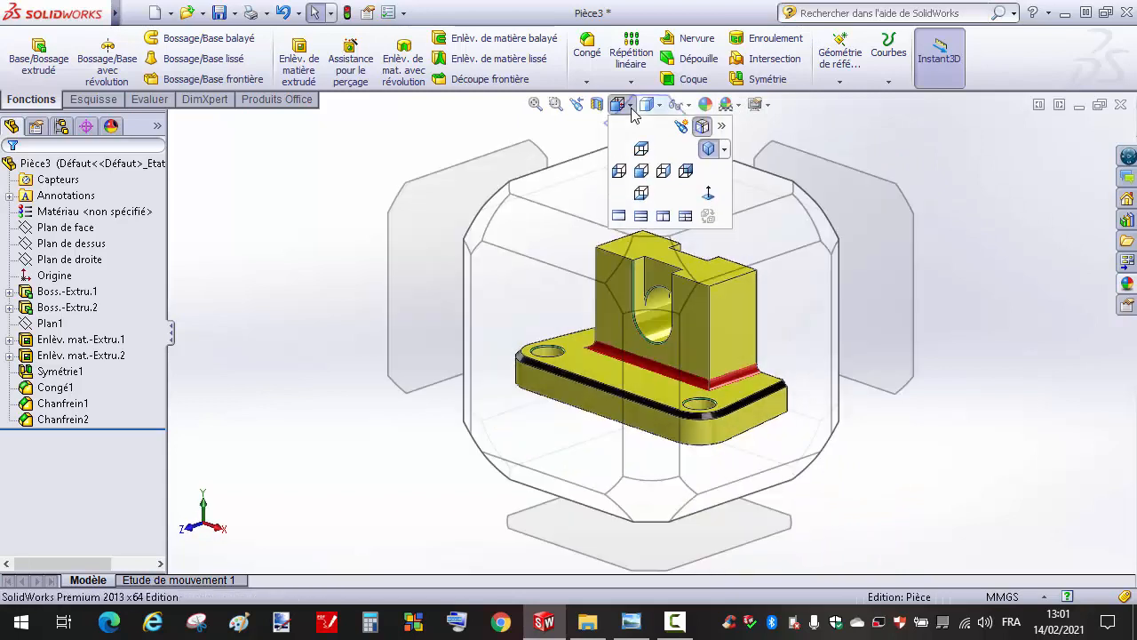
left_click(725, 151)
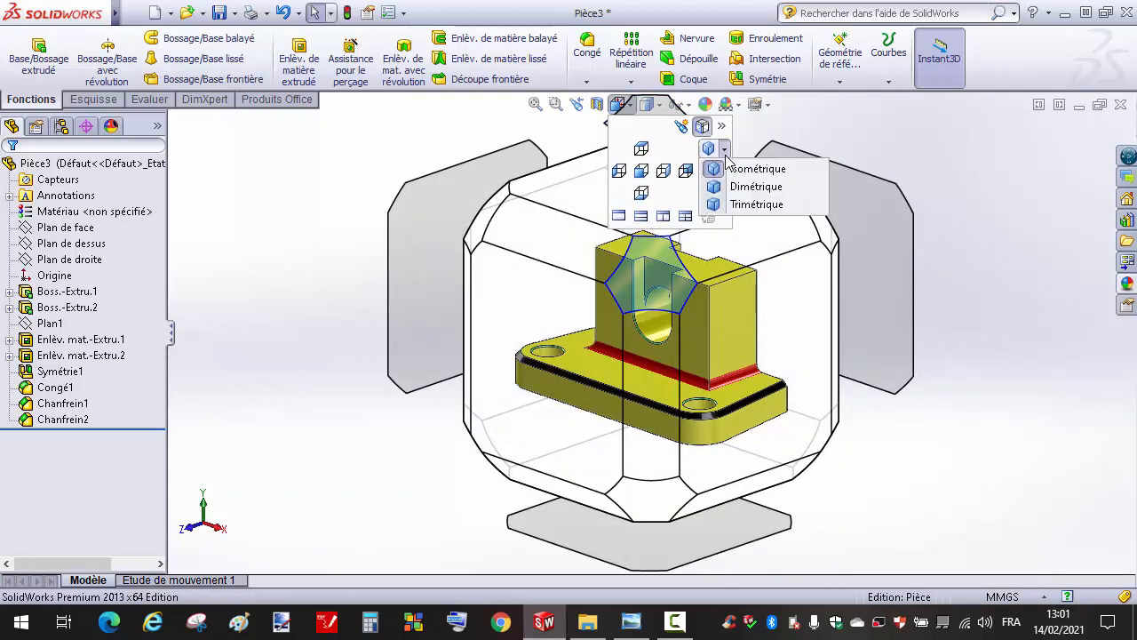
left_click(739, 170)
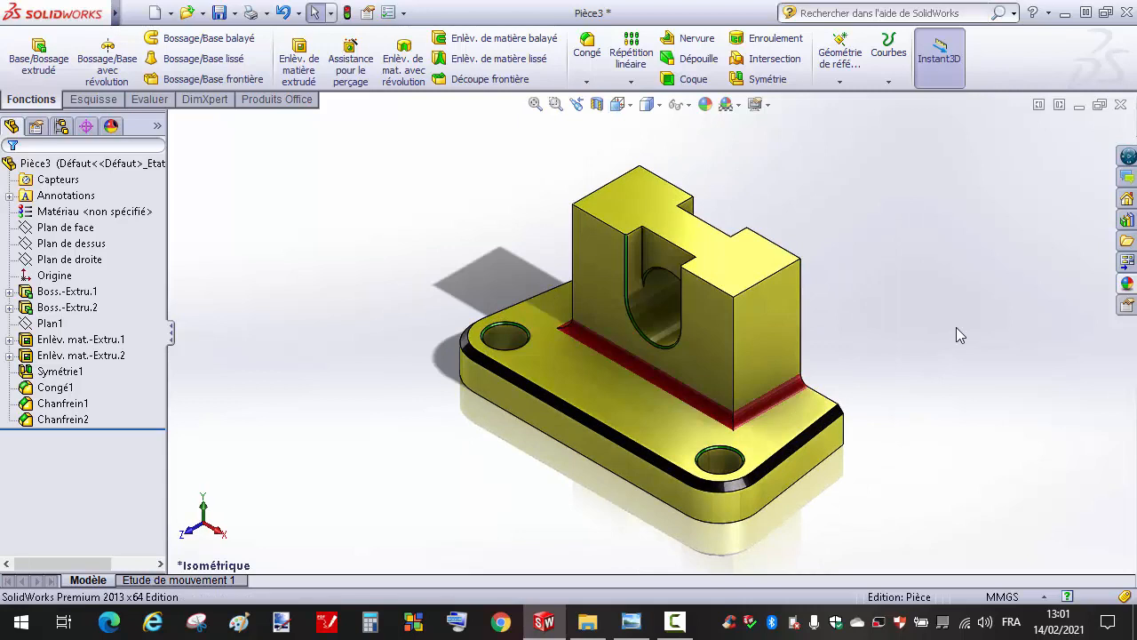